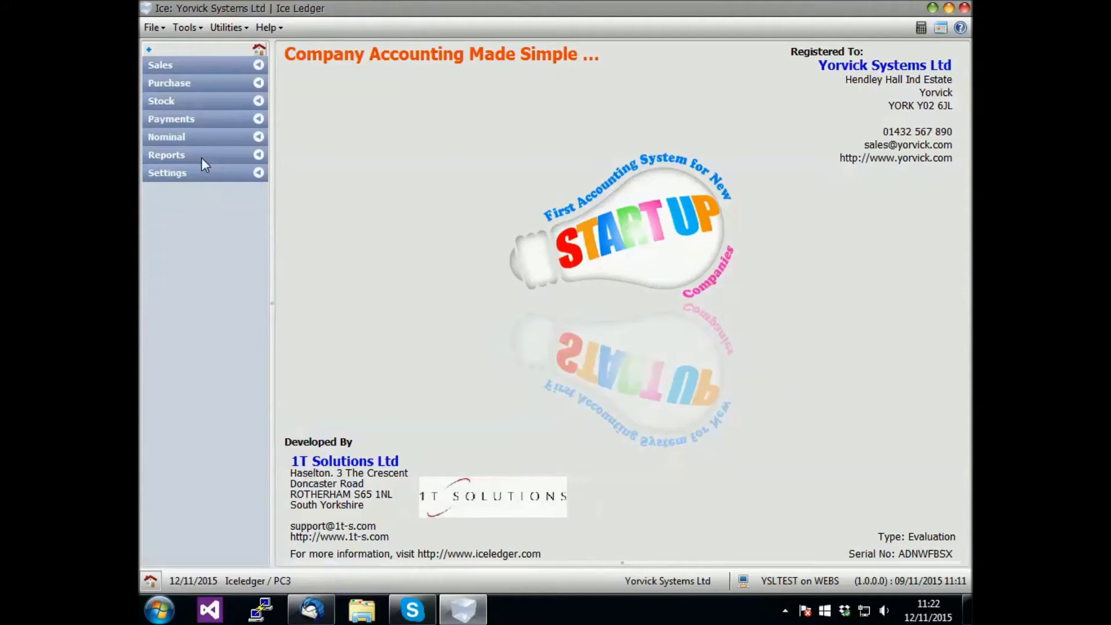
# Open the sales customers list and sort it by account reference, ending with it sorted by telephone number.
pyautogui.click(204, 65)
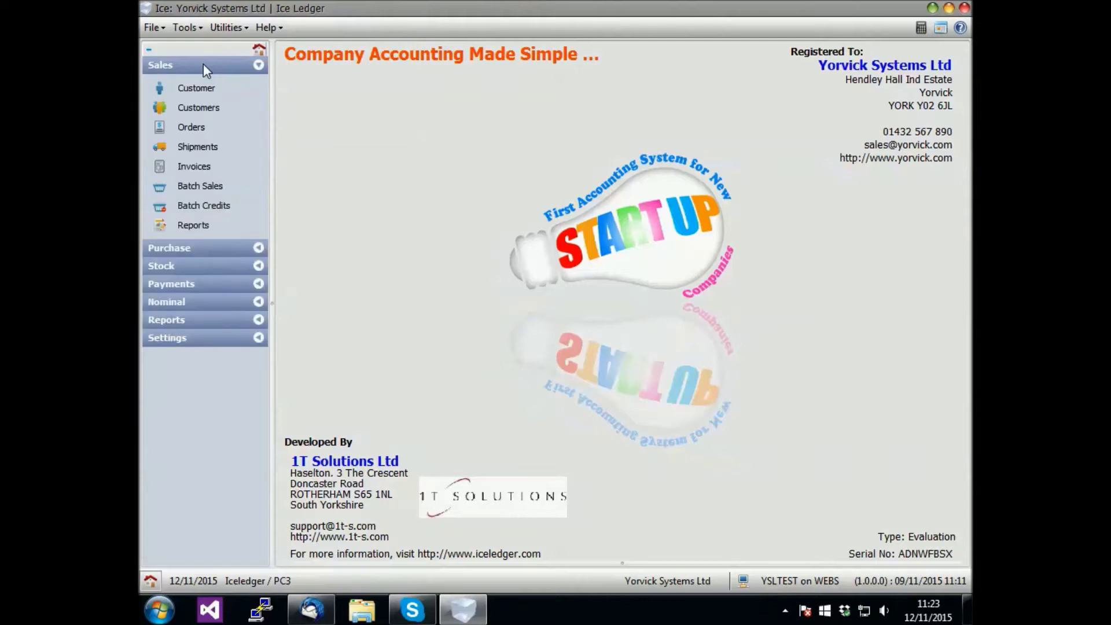
pyautogui.click(209, 111)
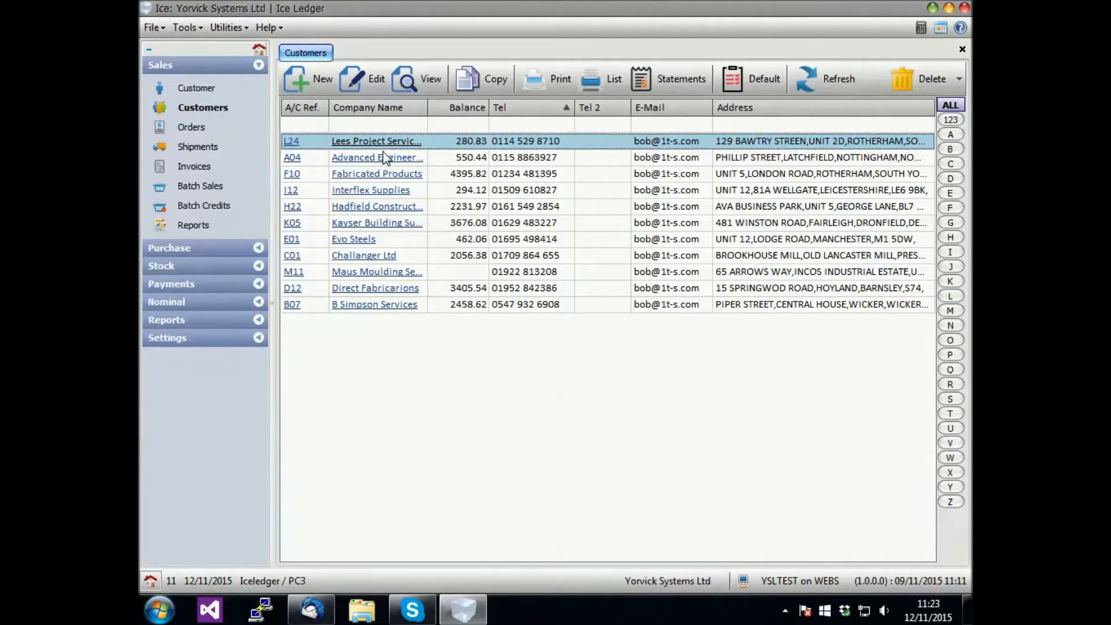
pyautogui.click(298, 110)
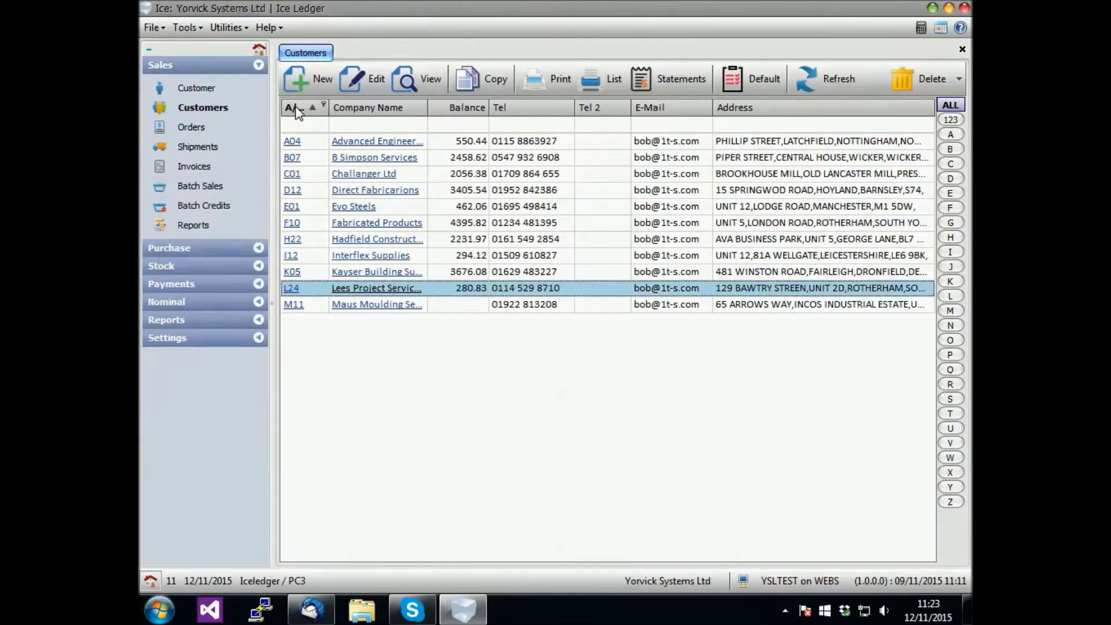
pyautogui.click(529, 110)
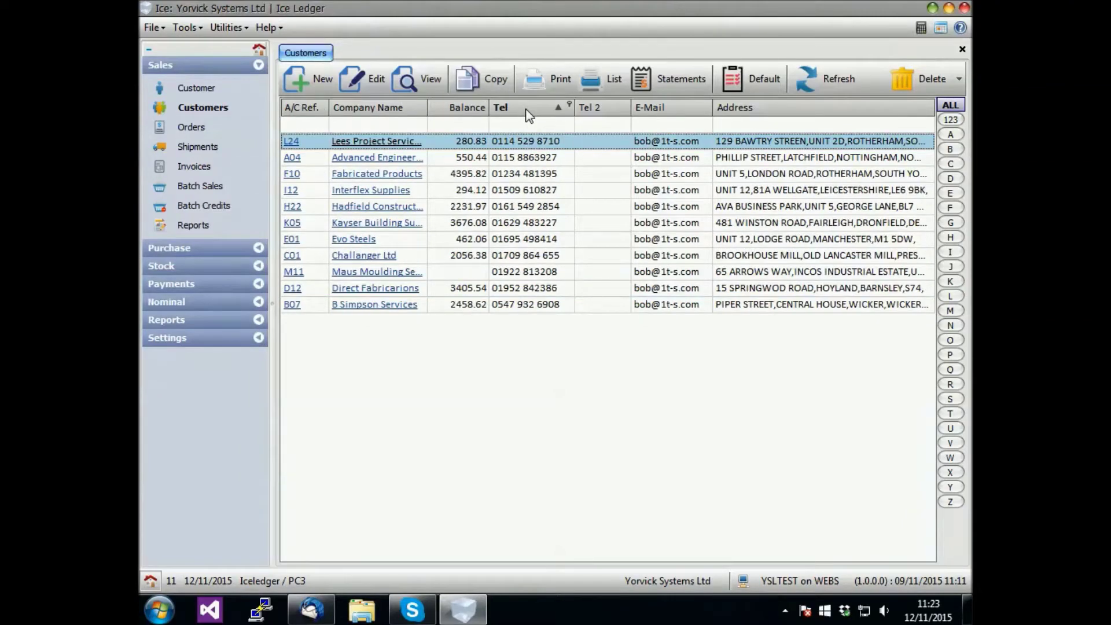
# Remove the Balance column from the customers list and restore it between Company Name and Tel using the column chooser.
pyautogui.rightClick(446, 109)
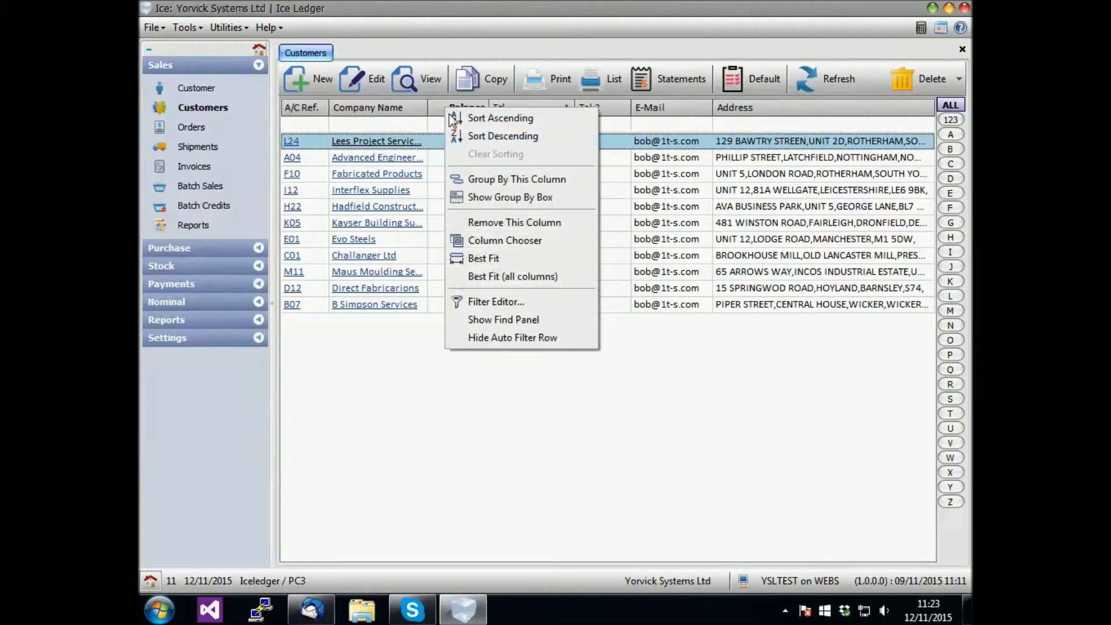
pyautogui.click(494, 221)
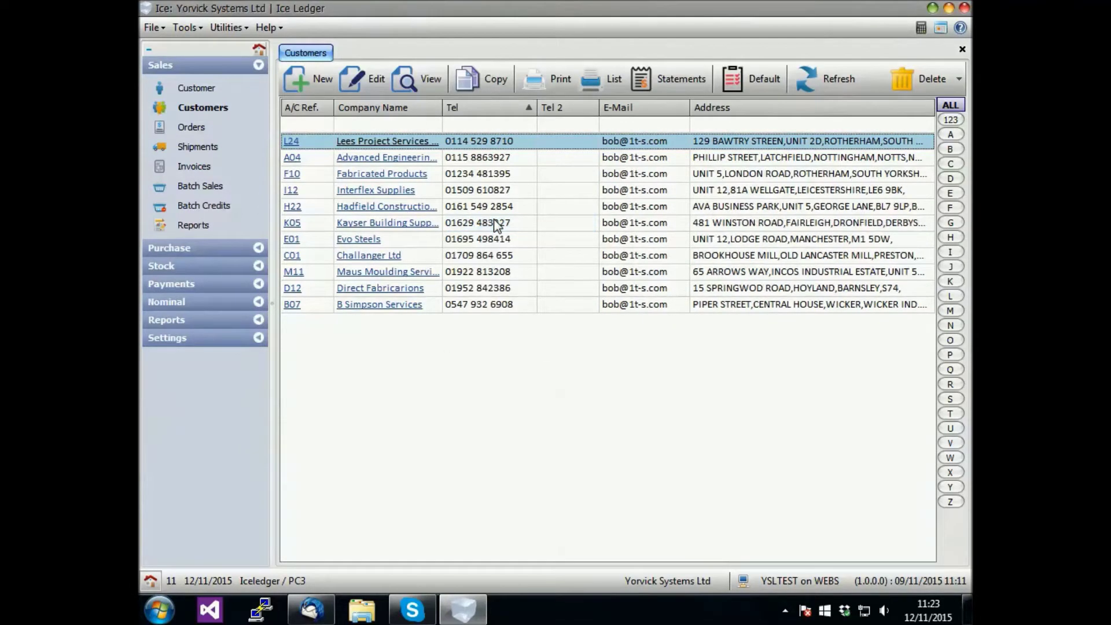
pyautogui.rightClick(483, 109)
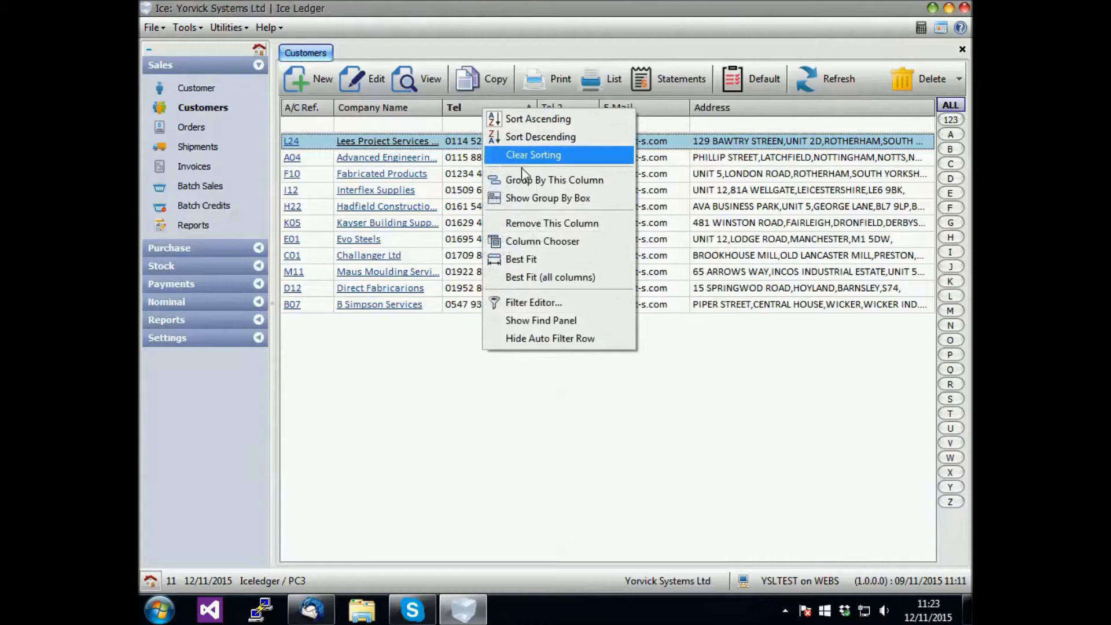
pyautogui.click(553, 241)
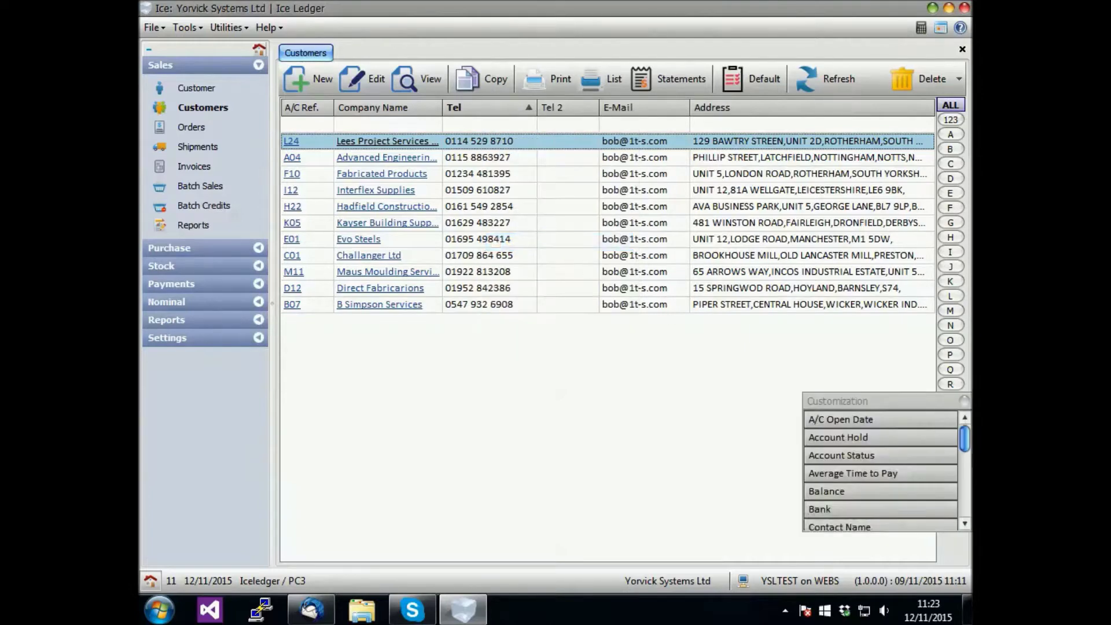
pyautogui.scroll(-1, 880, 463)
pyautogui.moveTo(900, 439); pyautogui.dragTo(446, 110)
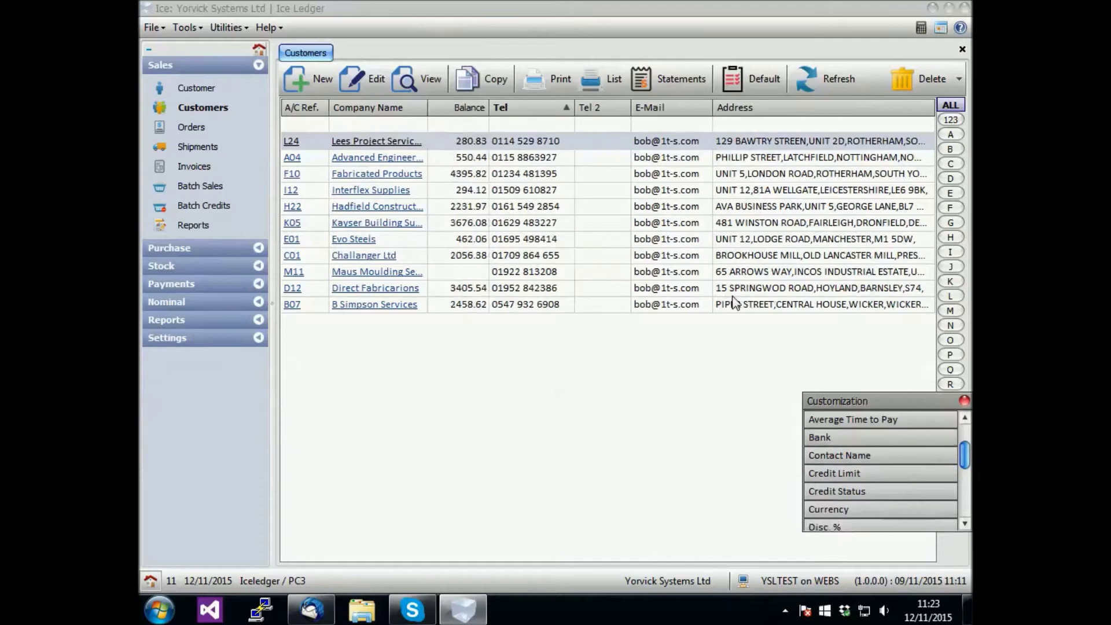
pyautogui.click(964, 401)
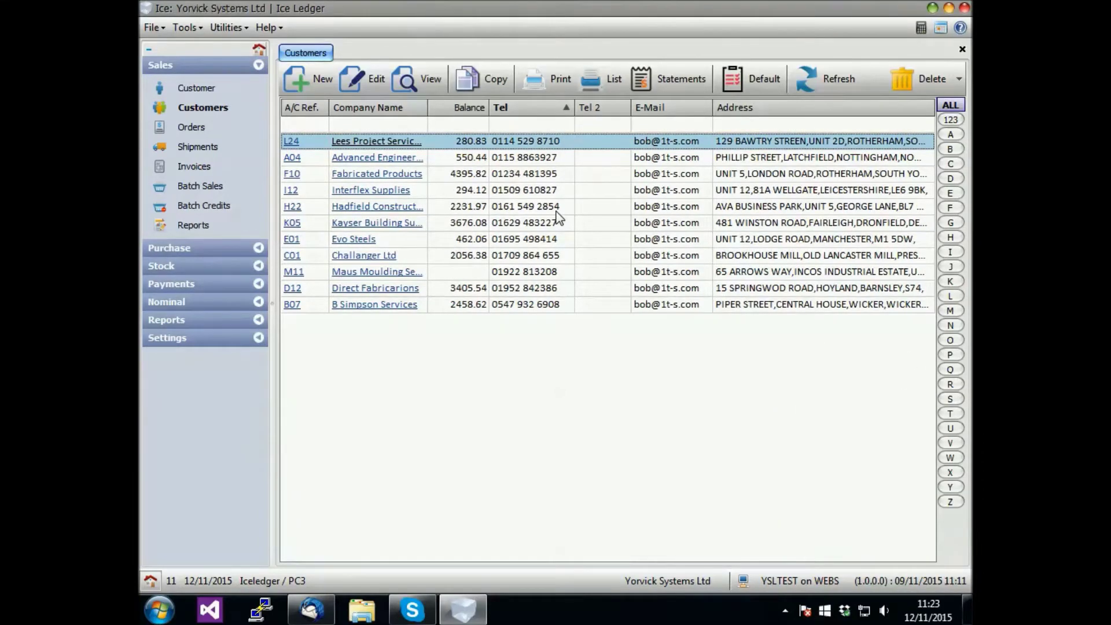
# Rearrange the customers list so Tel follows Company Name and Balance sits between E-Mail and Address.
pyautogui.moveTo(541, 109); pyautogui.dragTo(434, 108)
pyautogui.moveTo(549, 113); pyautogui.dragTo(708, 113)
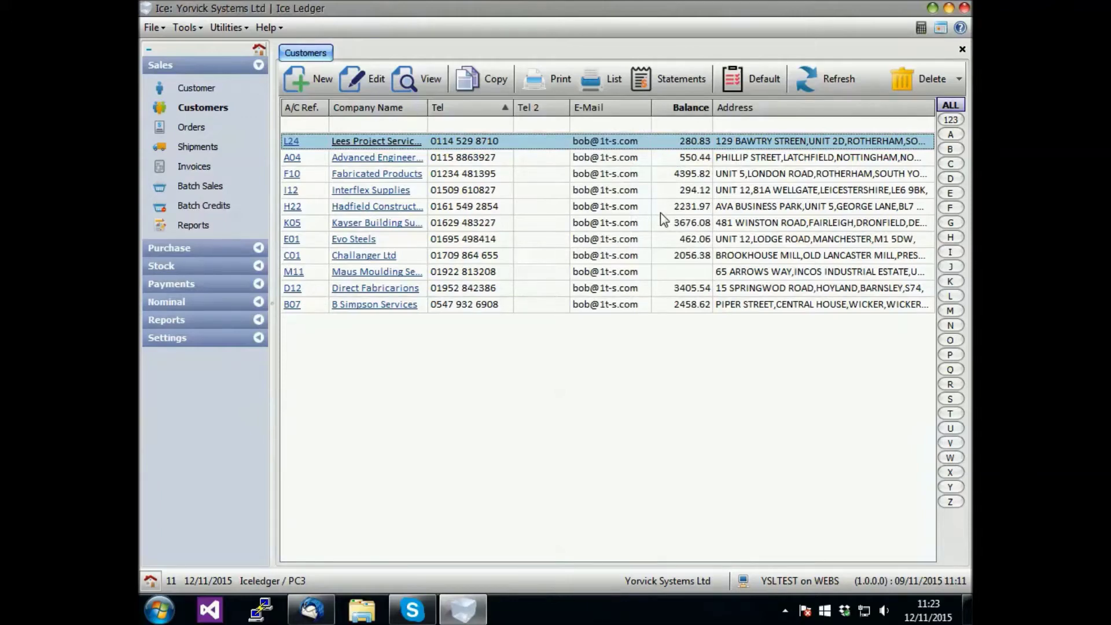
# Filter the customers list to telephone numbers starting with 011, and clear the filter after viewing the matches.
pyautogui.click(467, 124)
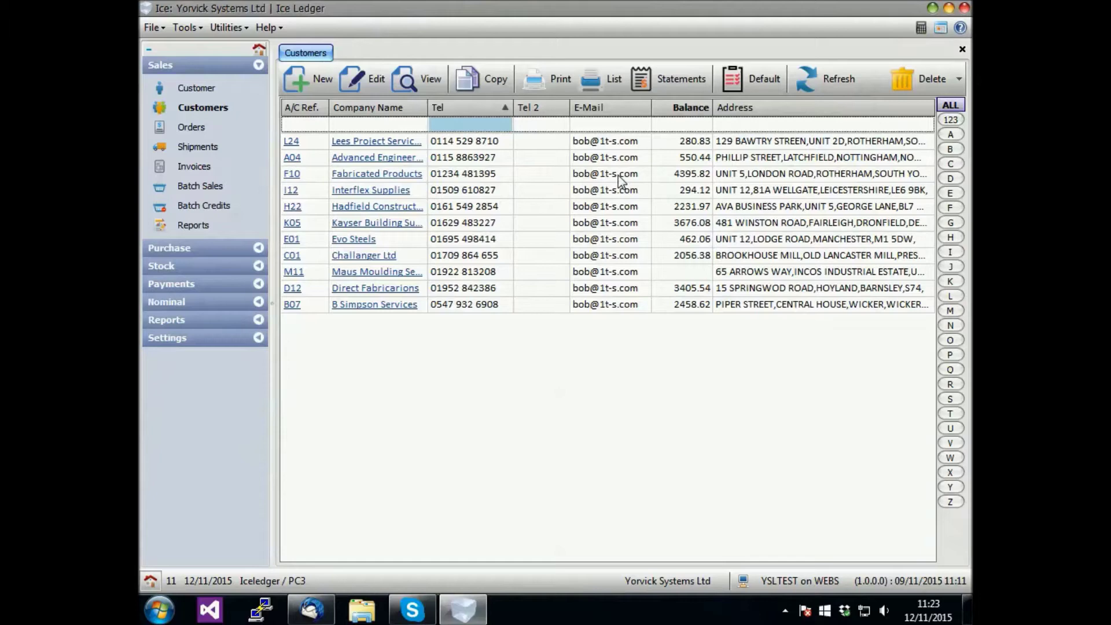
pyautogui.write('011')
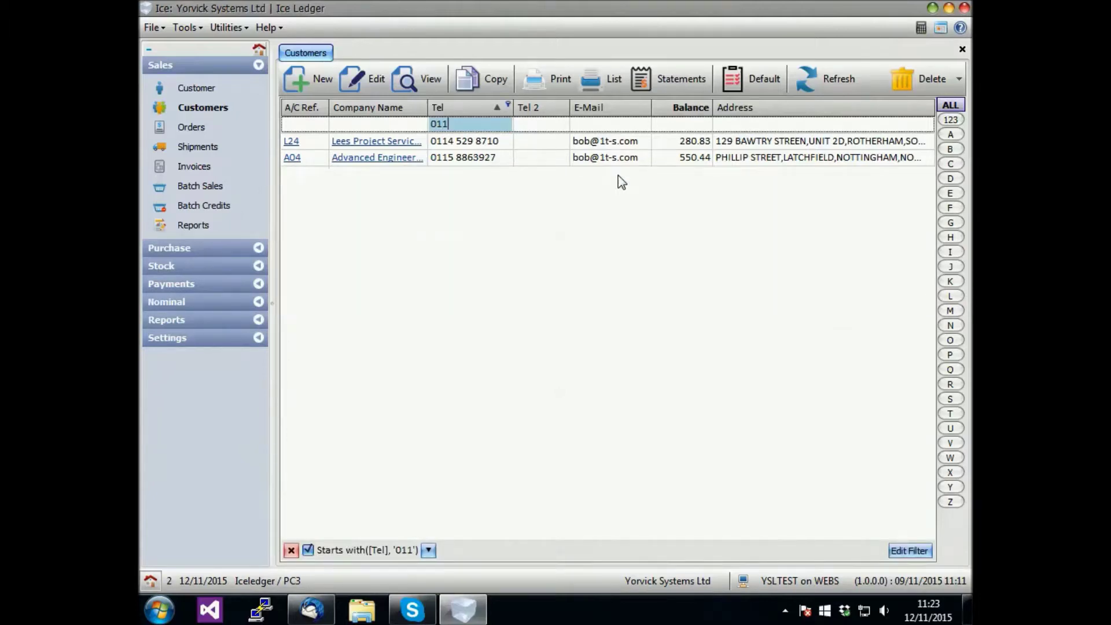
pyautogui.click(291, 550)
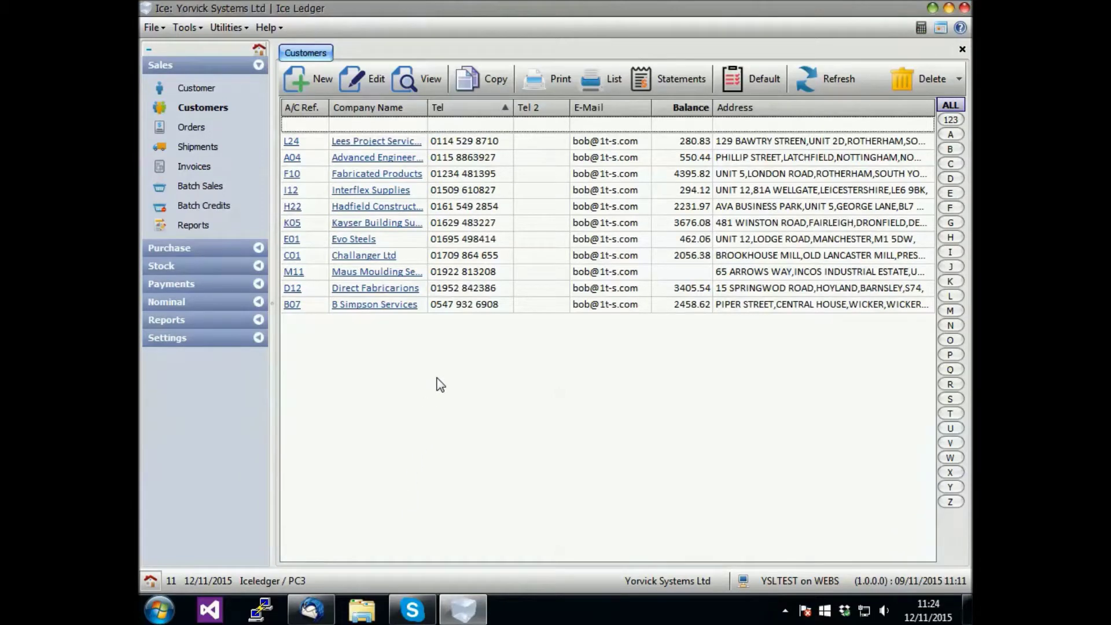
# Open the customer records for Challanger Ltd and Interflex Supplies for editing, each from the customers list.
pyautogui.click(452, 256)
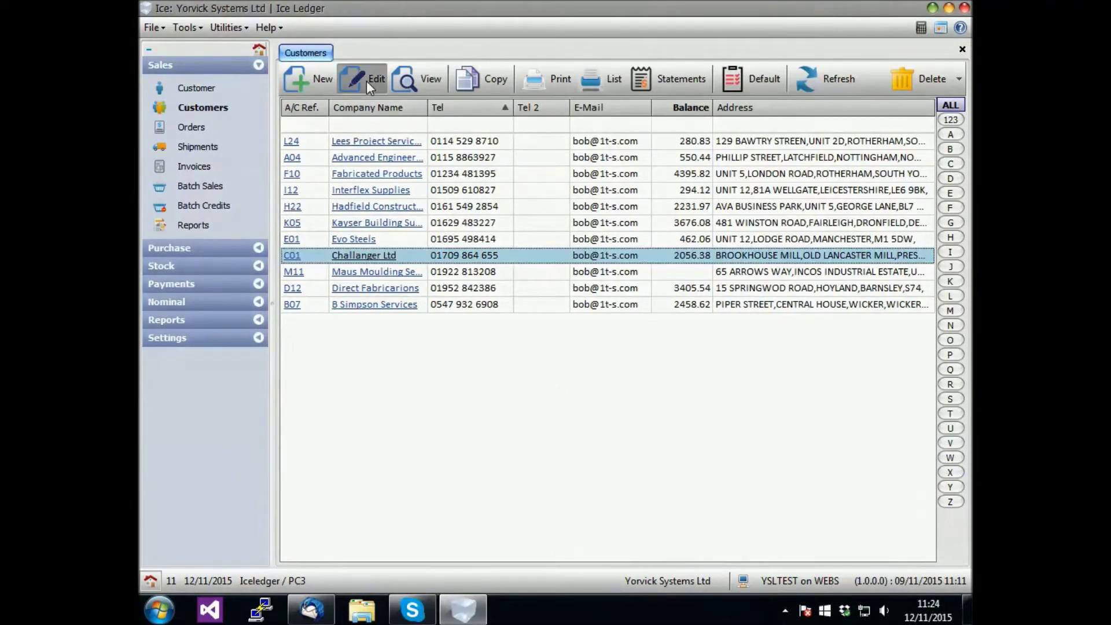
pyautogui.click(366, 81)
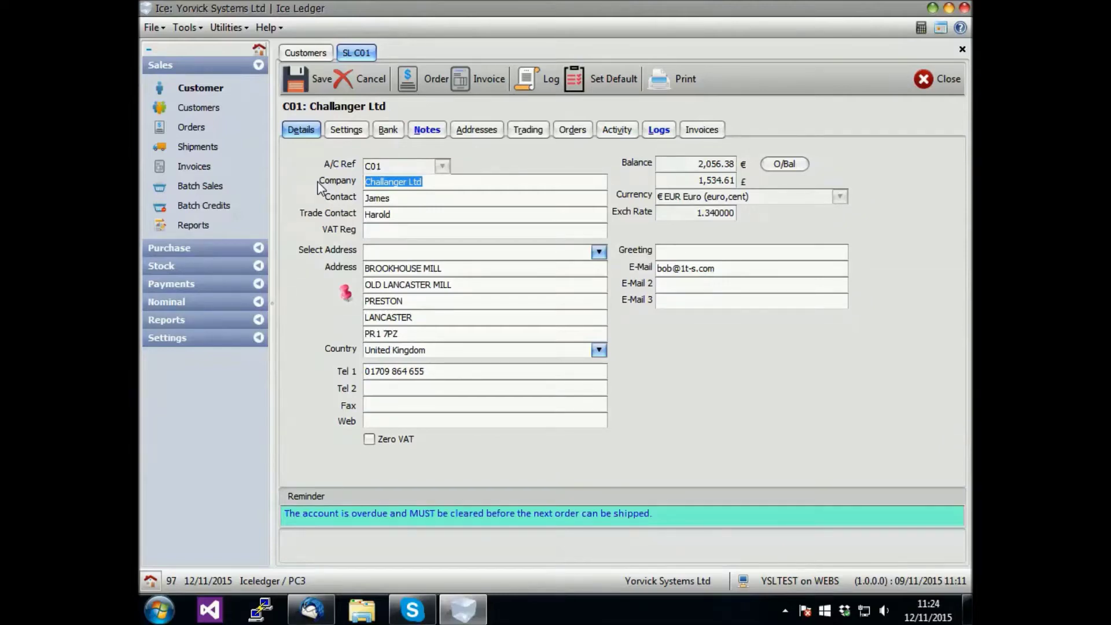
pyautogui.click(316, 56)
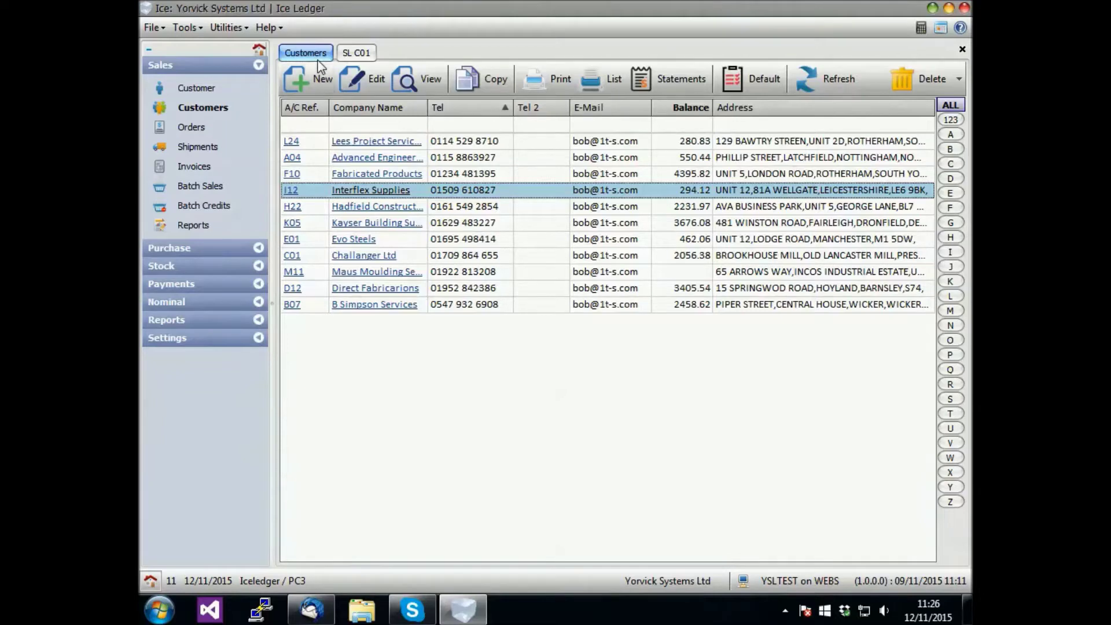
pyautogui.click(367, 76)
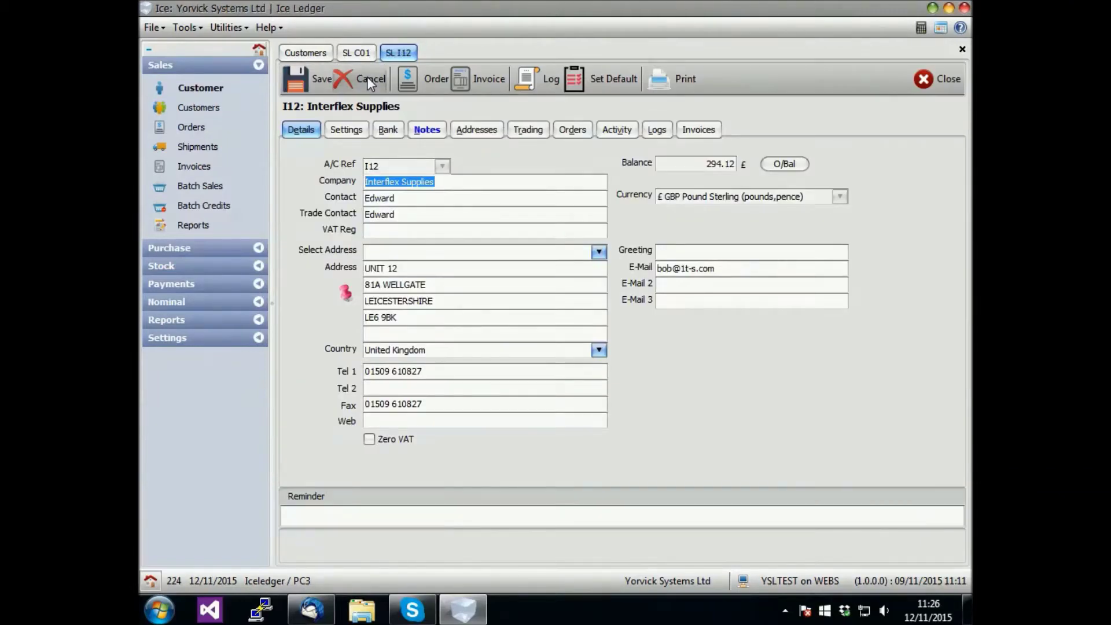
# Switch between the two open customer records, show Challanger Ltd's address on the map, and return to its record.
pyautogui.click(356, 54)
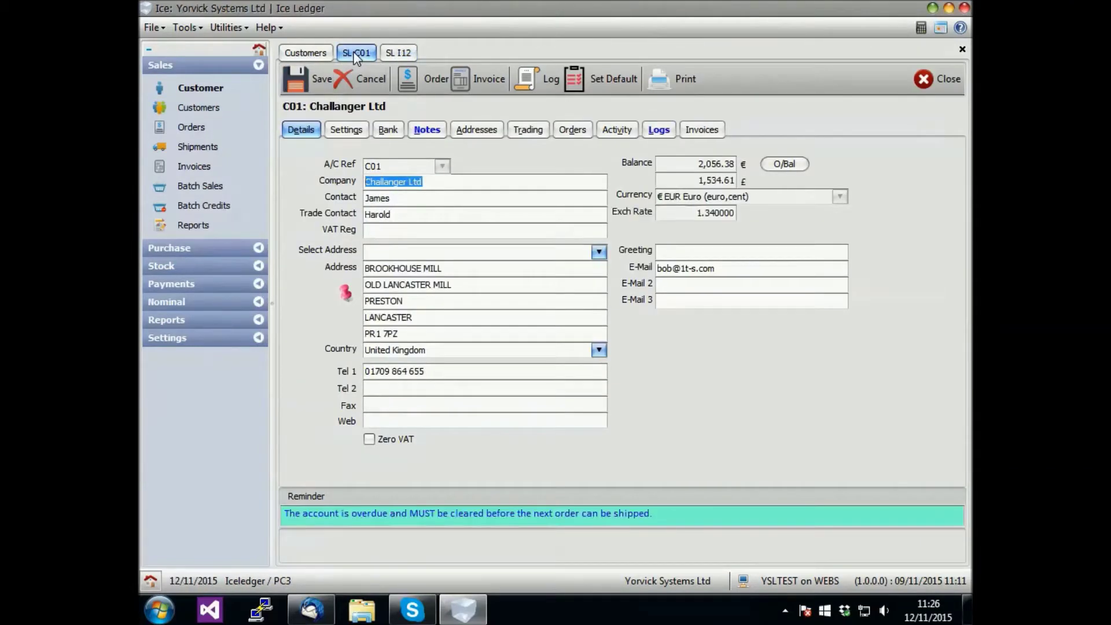
pyautogui.click(408, 54)
pyautogui.hotkey('ctrl', 'shift', 'Tab')
pyautogui.click(346, 292)
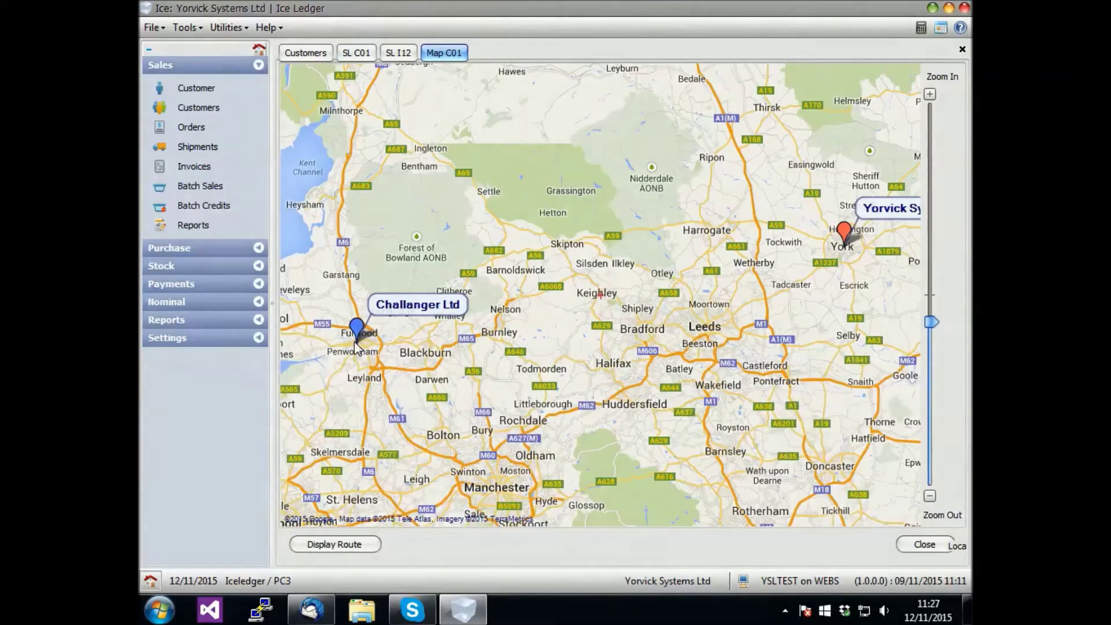
pyautogui.click(356, 52)
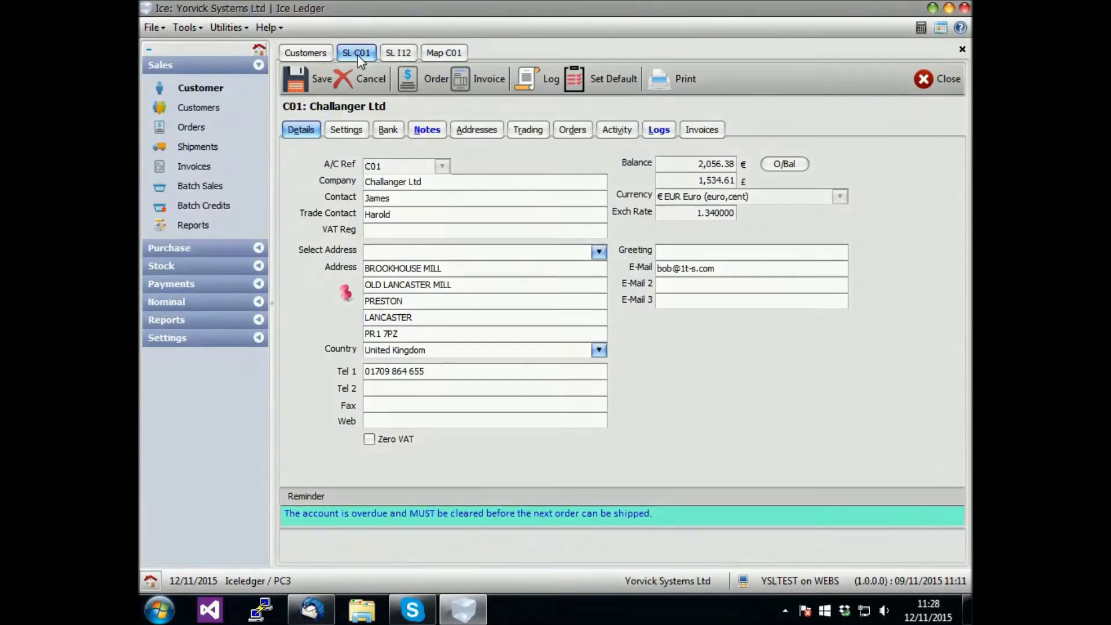
pyautogui.click(350, 130)
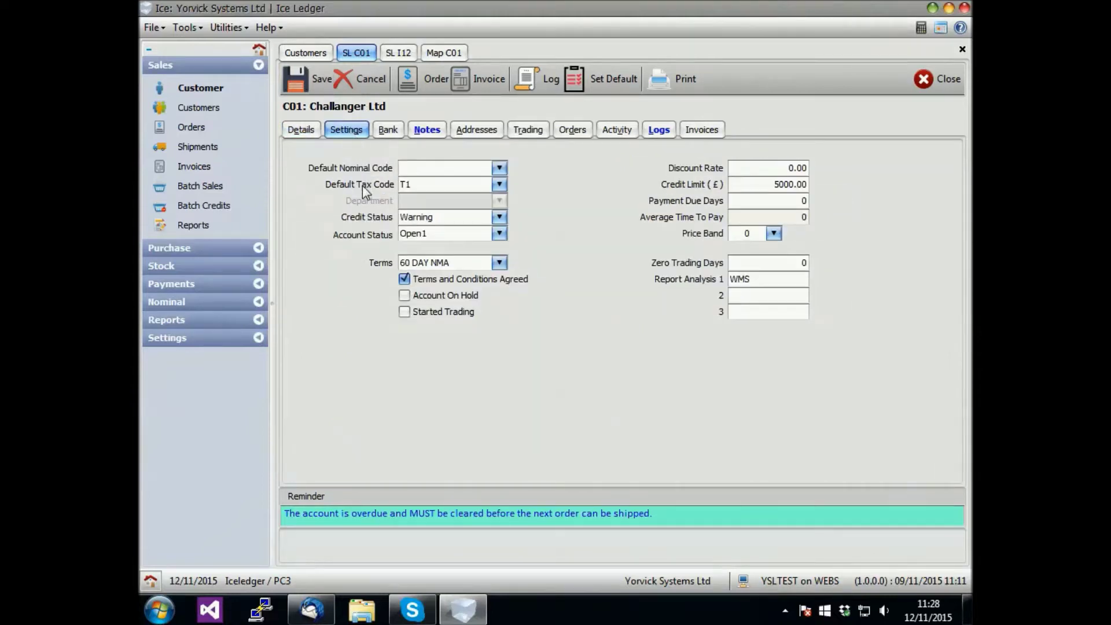
pyautogui.click(388, 130)
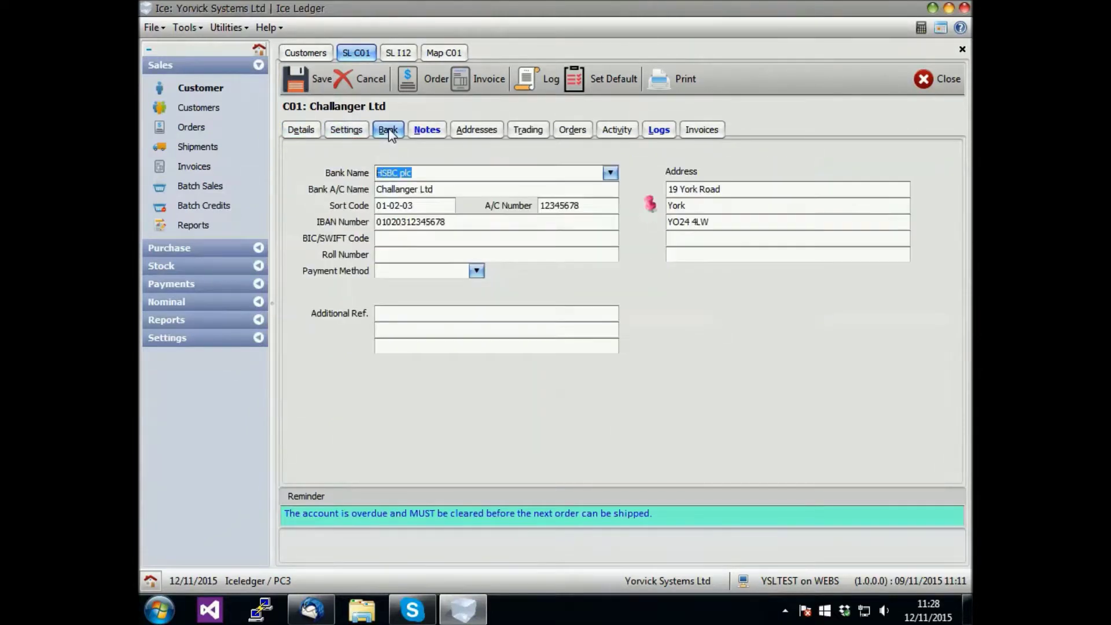
pyautogui.click(429, 133)
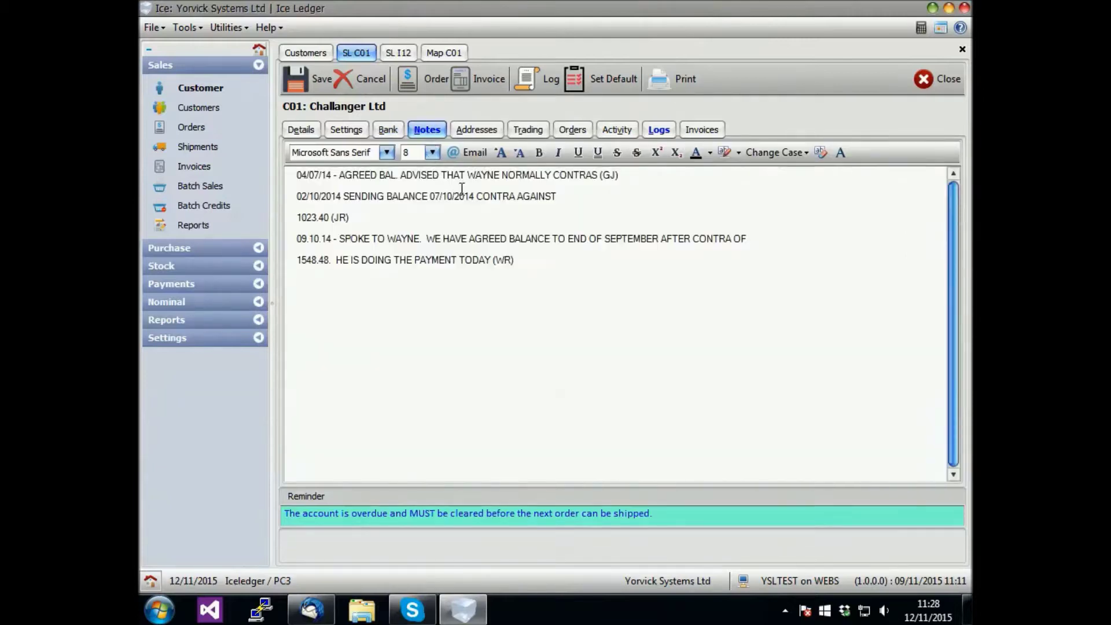
# Look through Challanger Ltd's registered, South Yorkshire and Midlands addresses.
pyautogui.click(485, 133)
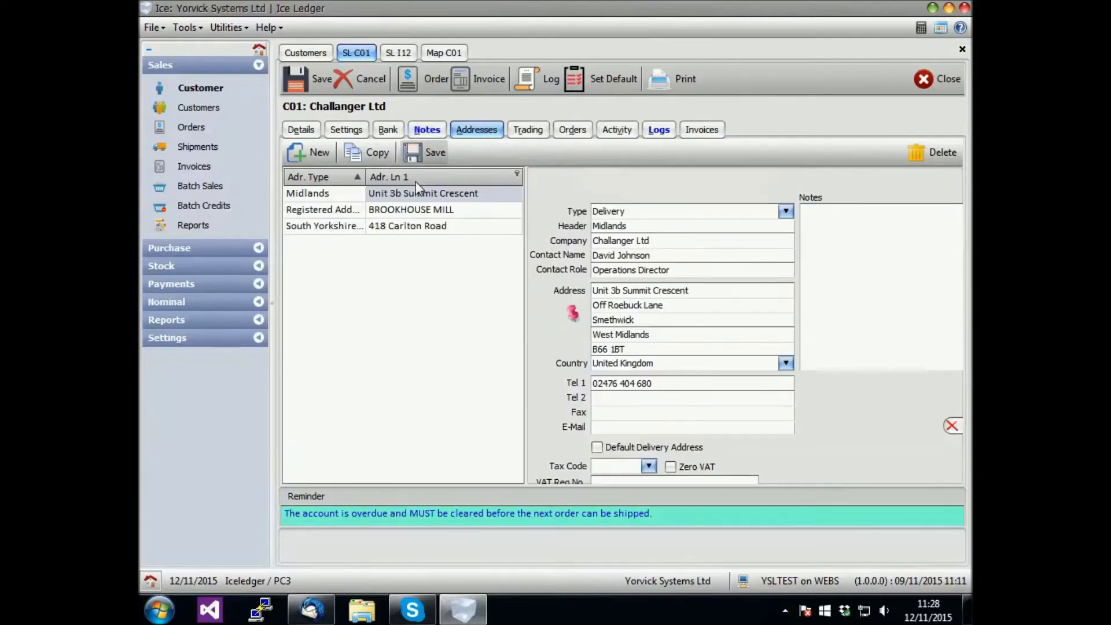
pyautogui.click(416, 210)
pyautogui.click(417, 229)
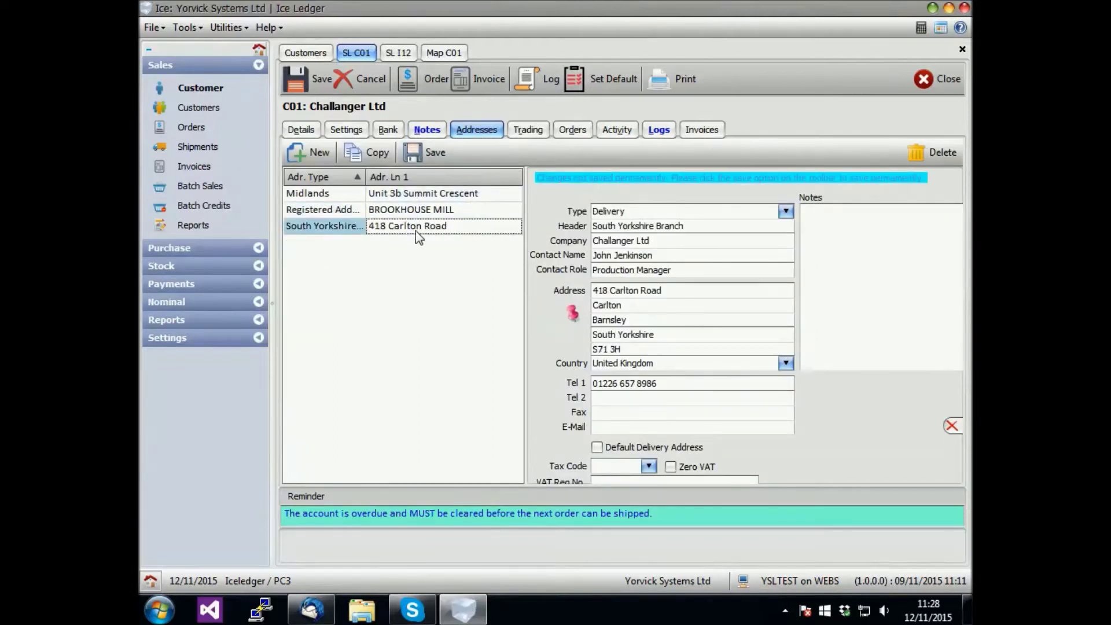
pyautogui.click(414, 194)
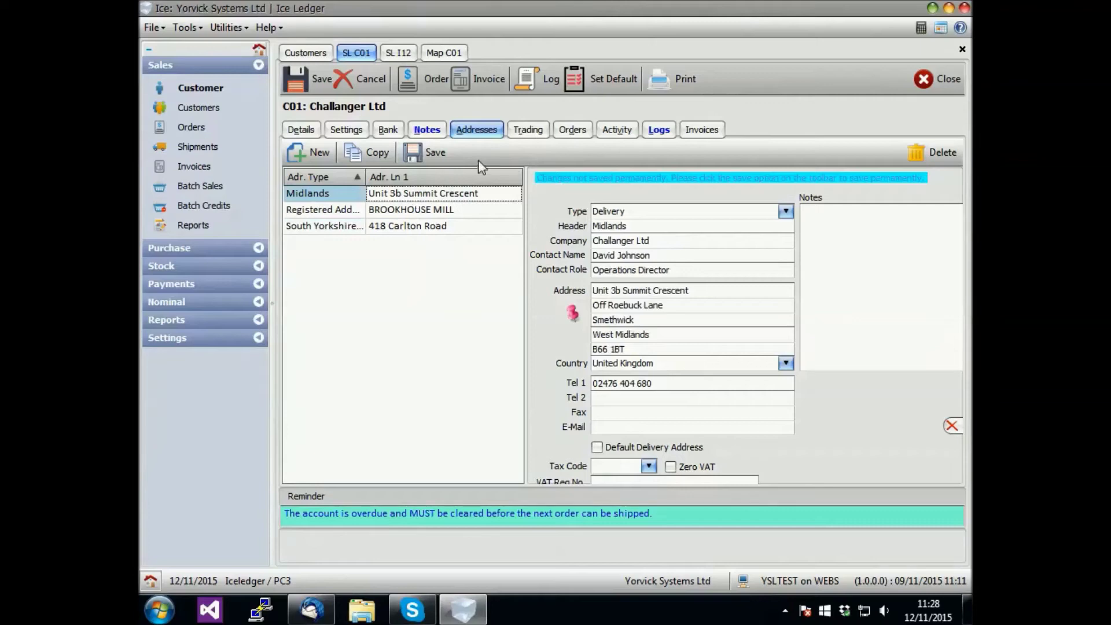
# Review Challanger Ltd's trading history, orders, account activity with expanded line details, logs and invoices.
pyautogui.click(526, 133)
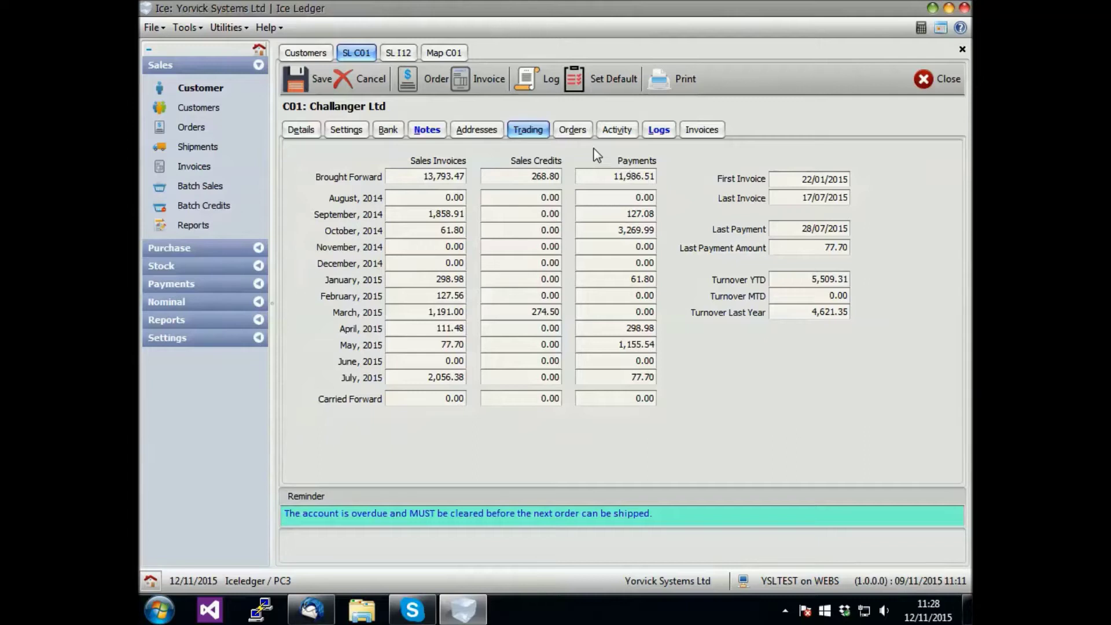
pyautogui.click(572, 129)
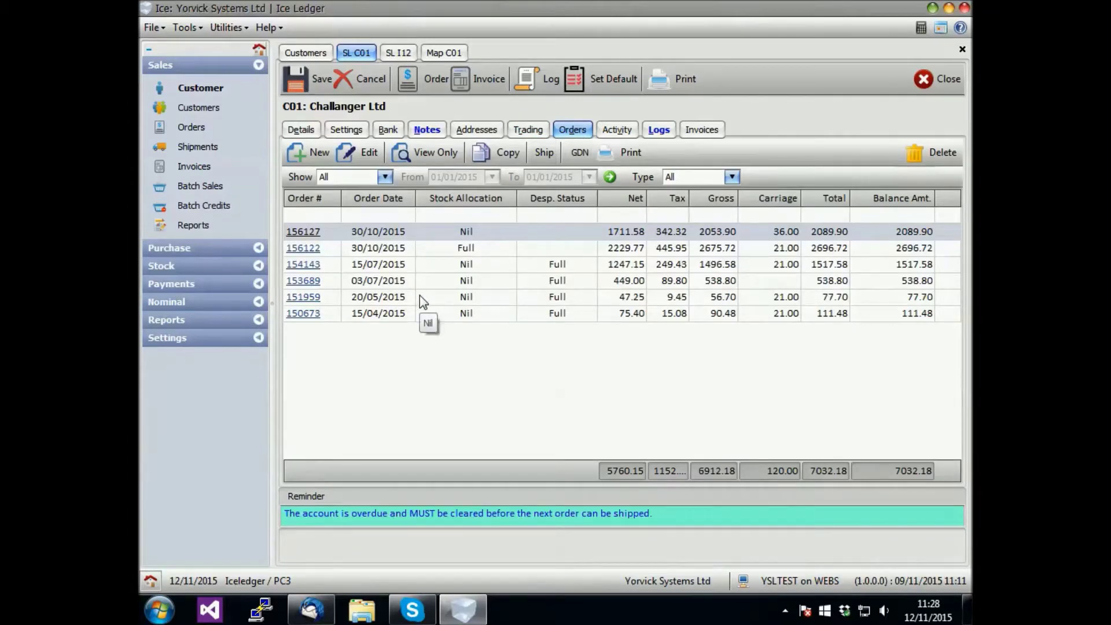
pyautogui.click(620, 130)
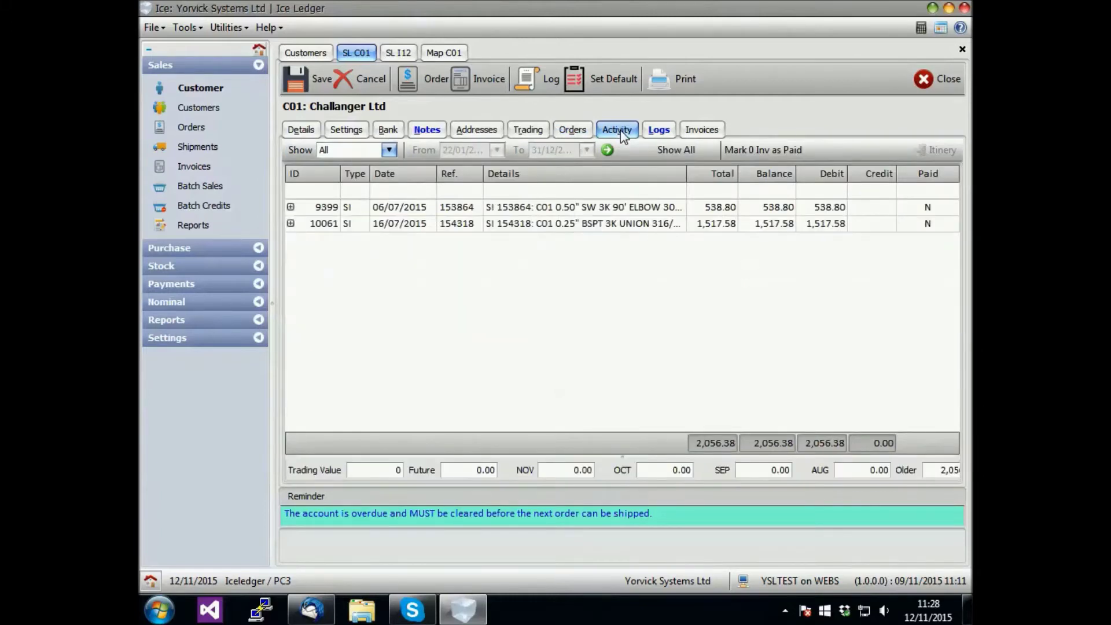
pyautogui.click(291, 224)
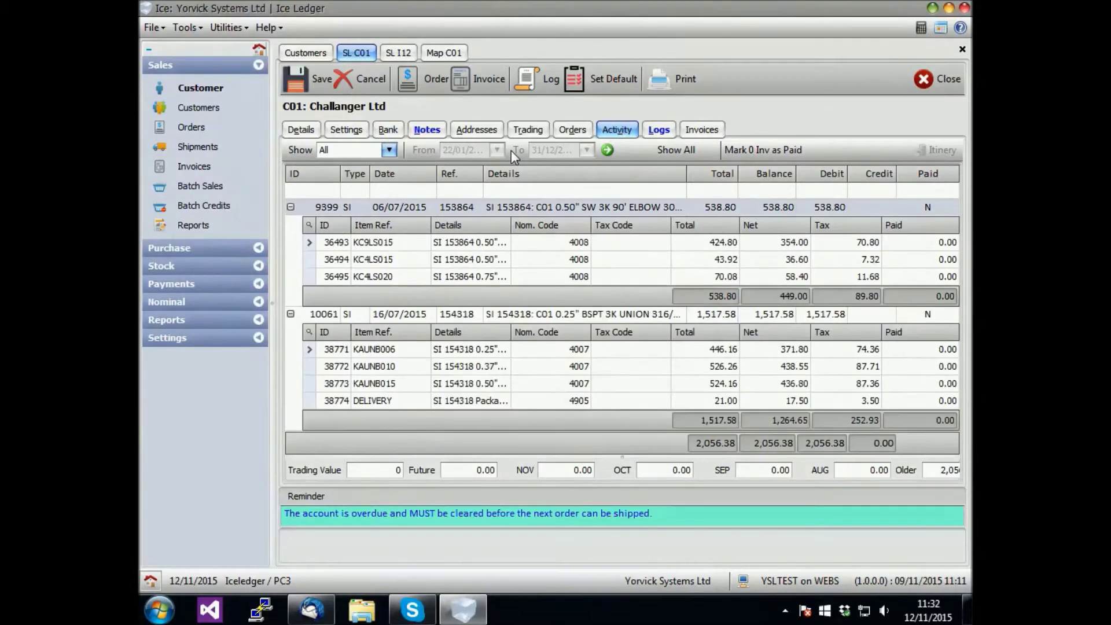
pyautogui.click(652, 131)
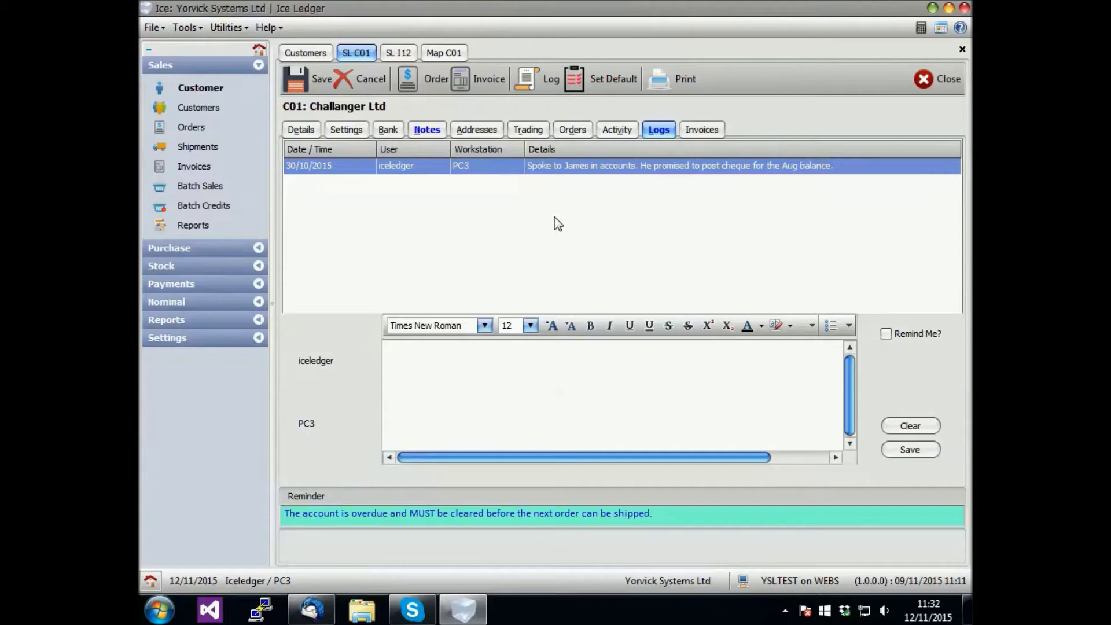
pyautogui.click(692, 130)
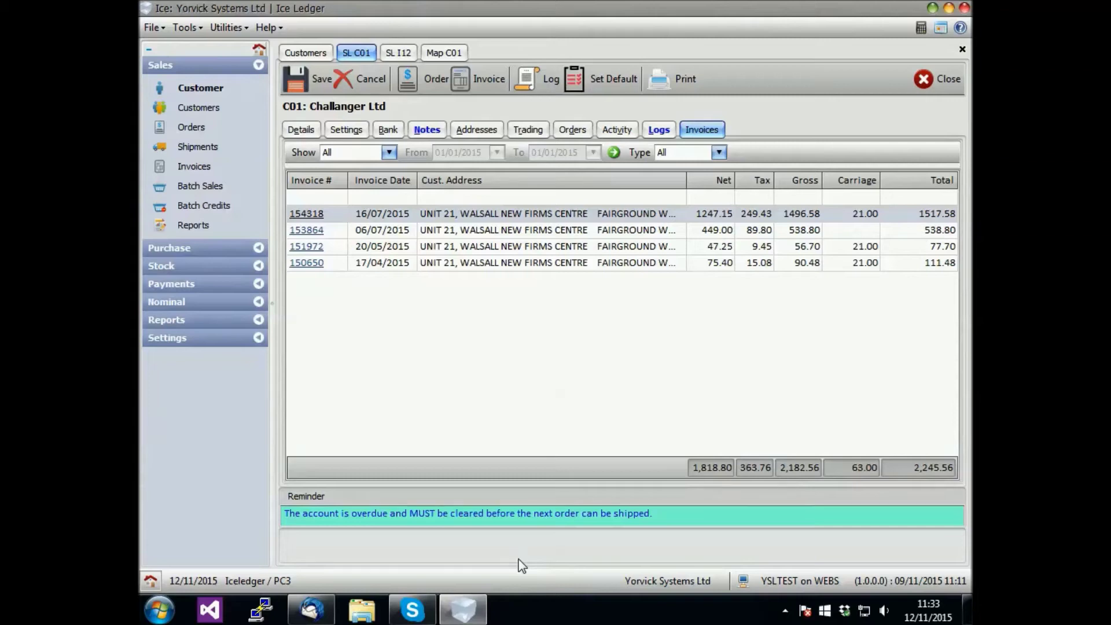
# Open the list of sales orders and quotes and select the quote for Challanger Ltd.
pyautogui.click(193, 129)
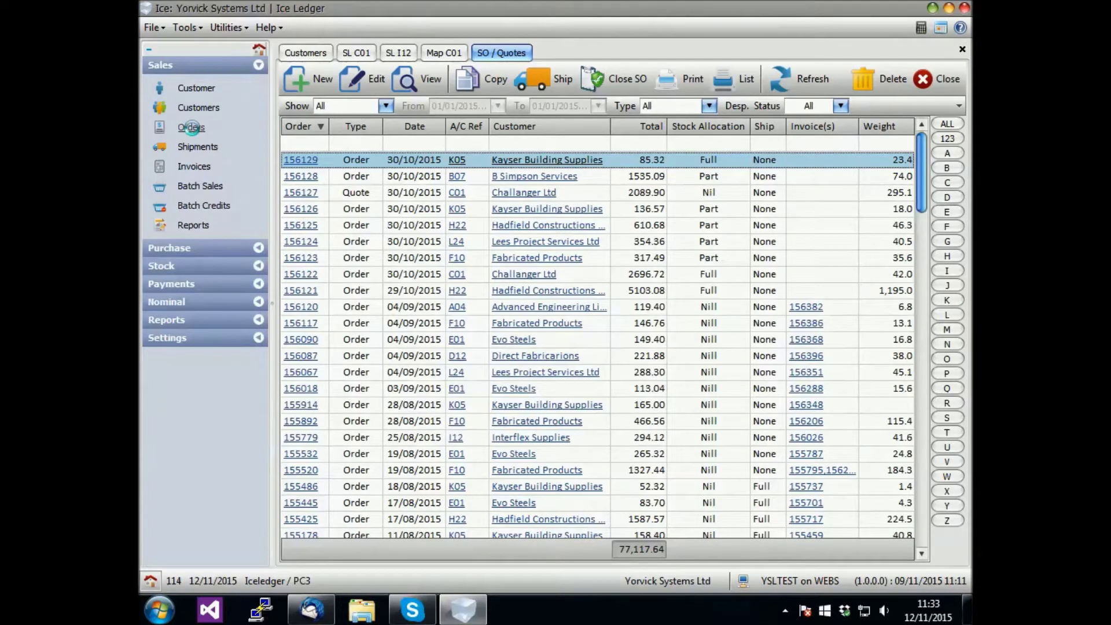
pyautogui.click(192, 127)
pyautogui.click(357, 195)
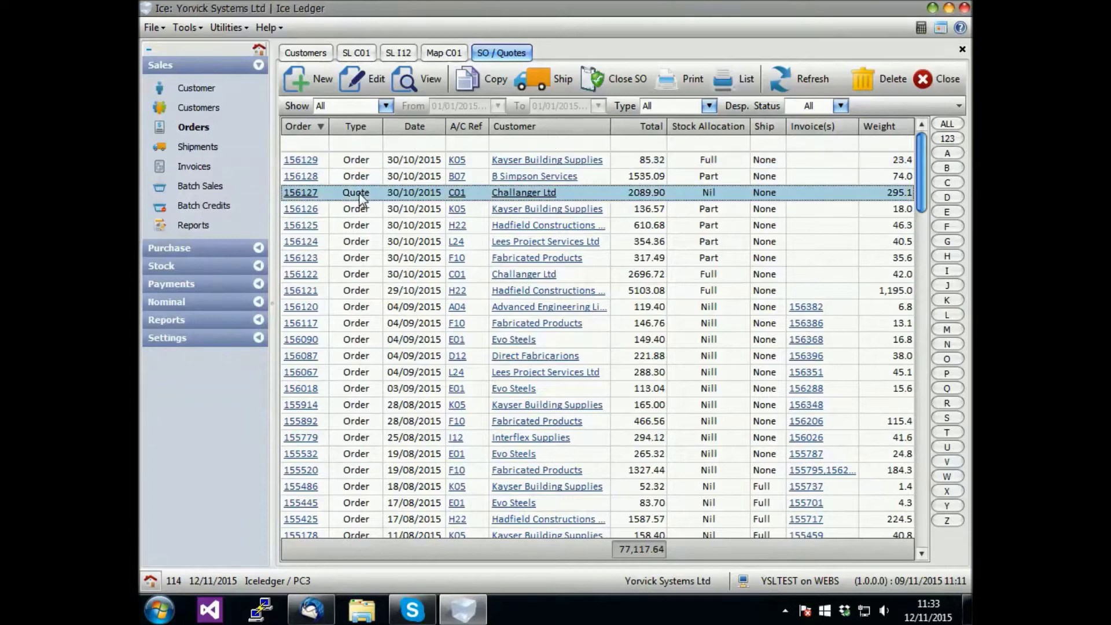
# Open Challanger Ltd's quote for editing, acknowledge the customer reminder, and change its type to Order.
pyautogui.click(362, 80)
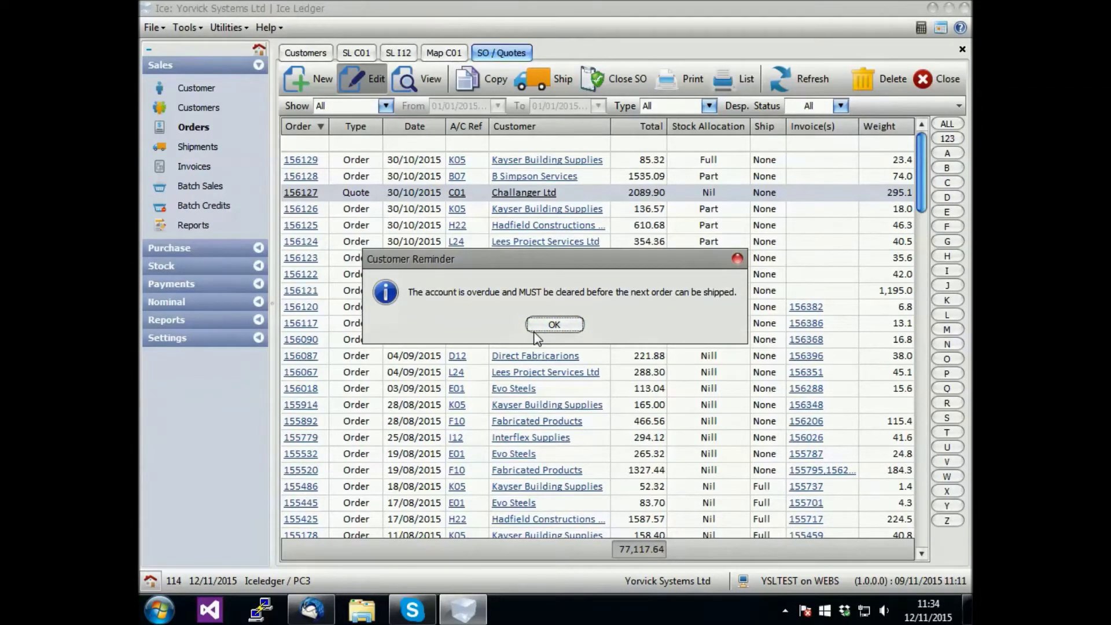
pyautogui.click(553, 324)
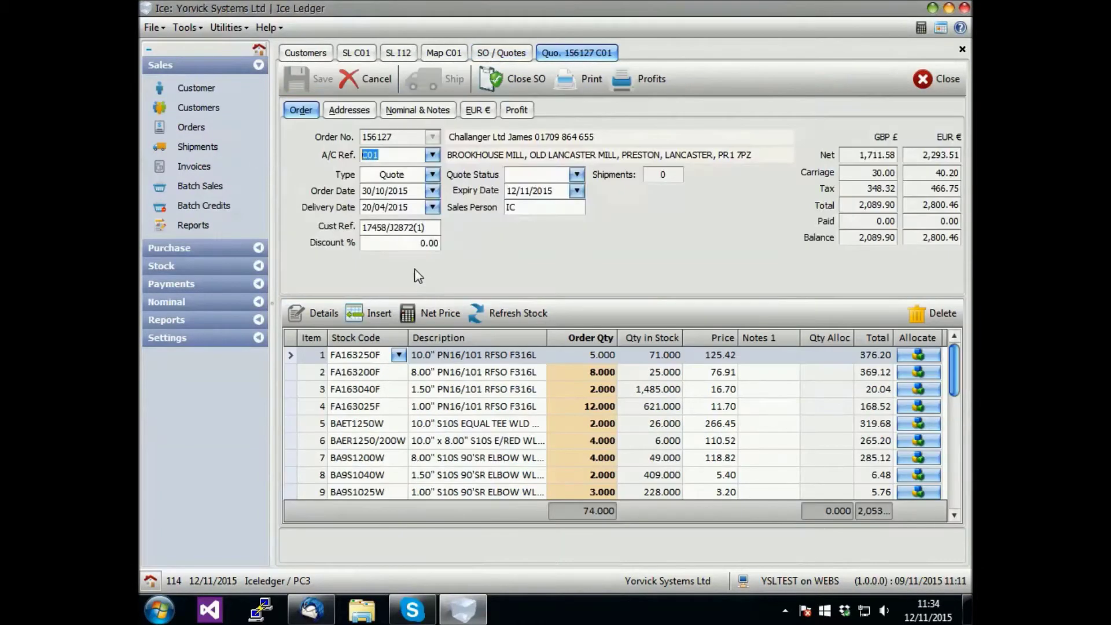
pyautogui.click(432, 175)
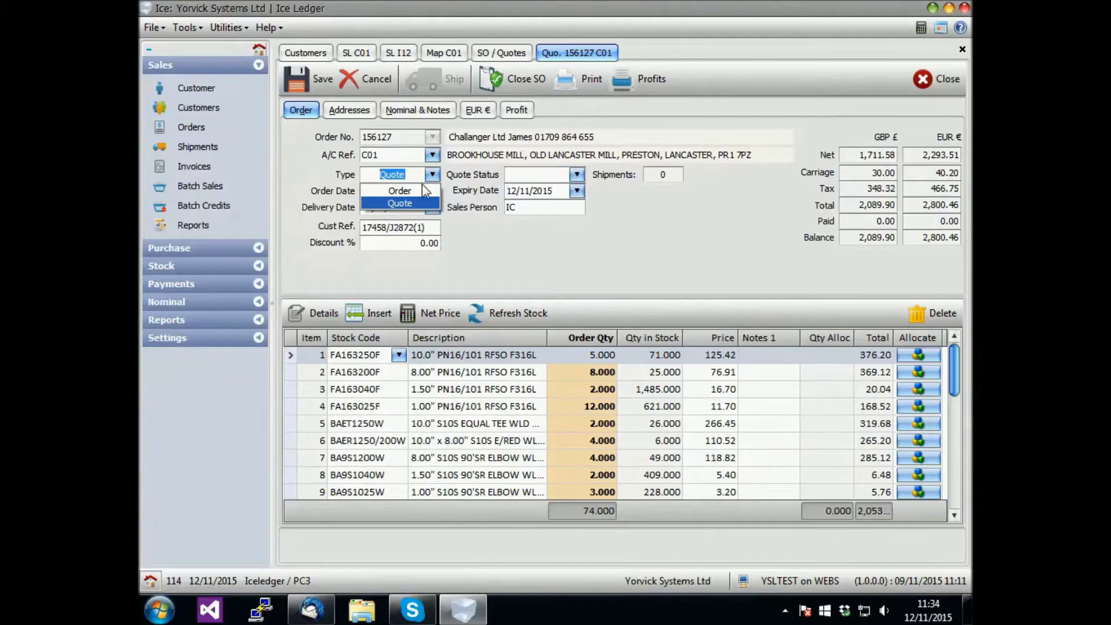
pyautogui.click(415, 192)
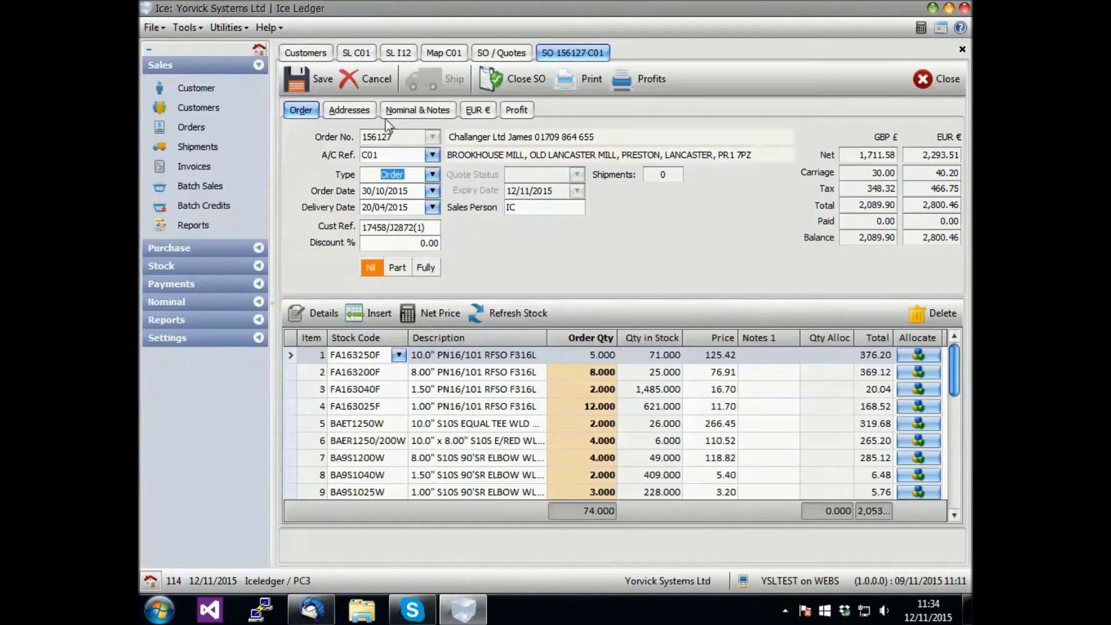
# Review the order's company and delivery addresses, carriage details, nominal settings and notes.
pyautogui.click(370, 112)
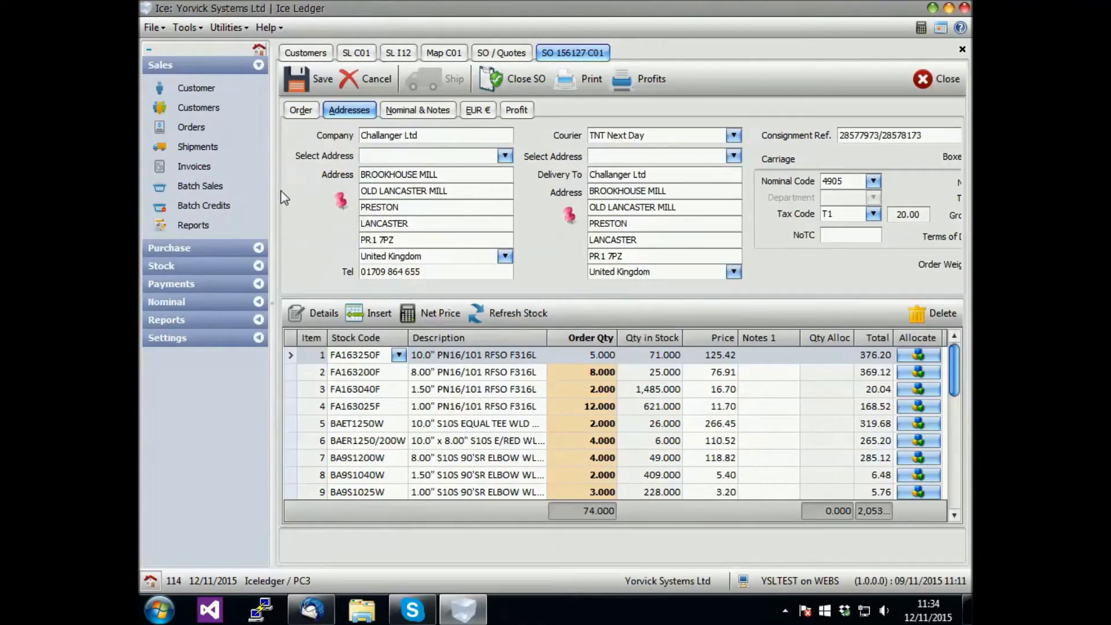
pyautogui.moveTo(272, 191); pyautogui.dragTo(161, 202)
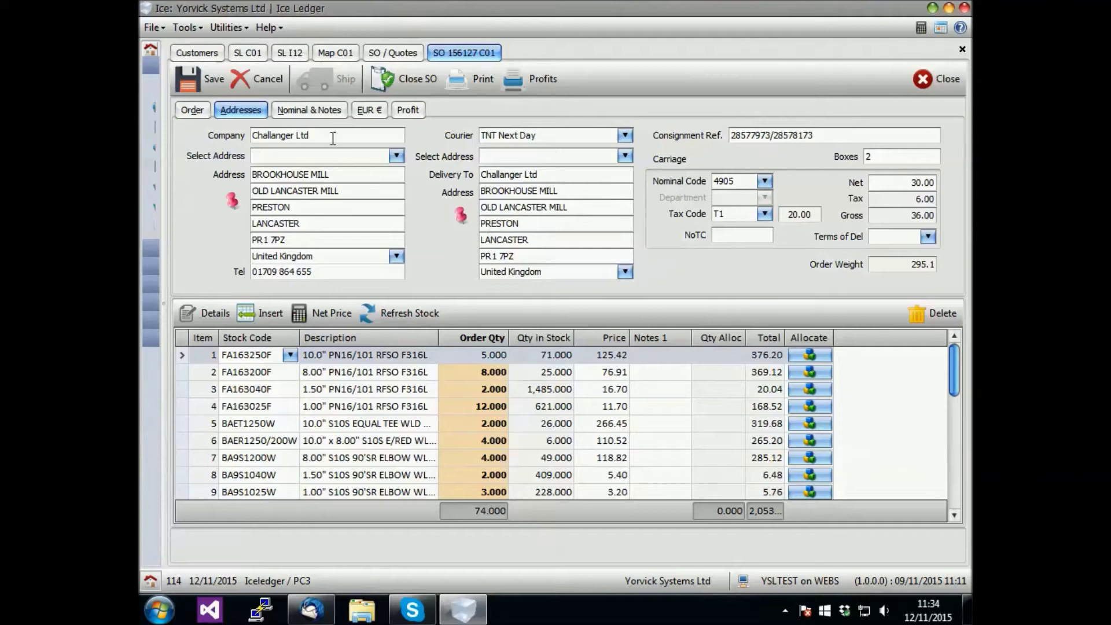
pyautogui.click(318, 118)
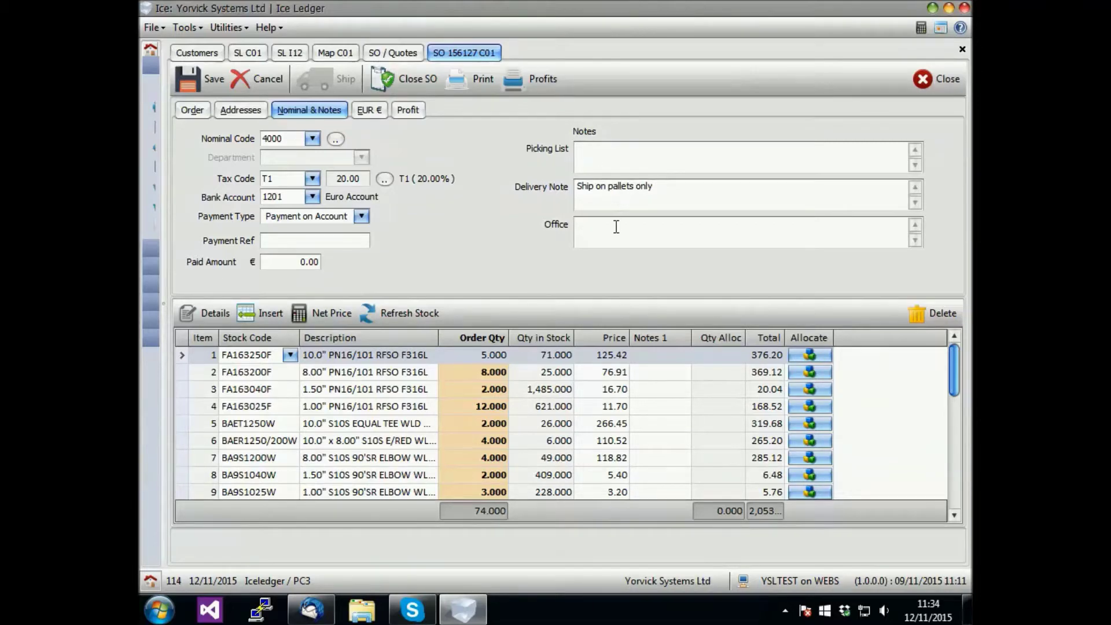
# Compare the order's euro totals with the exchange rate switched off, and review the profit per item.
pyautogui.click(370, 112)
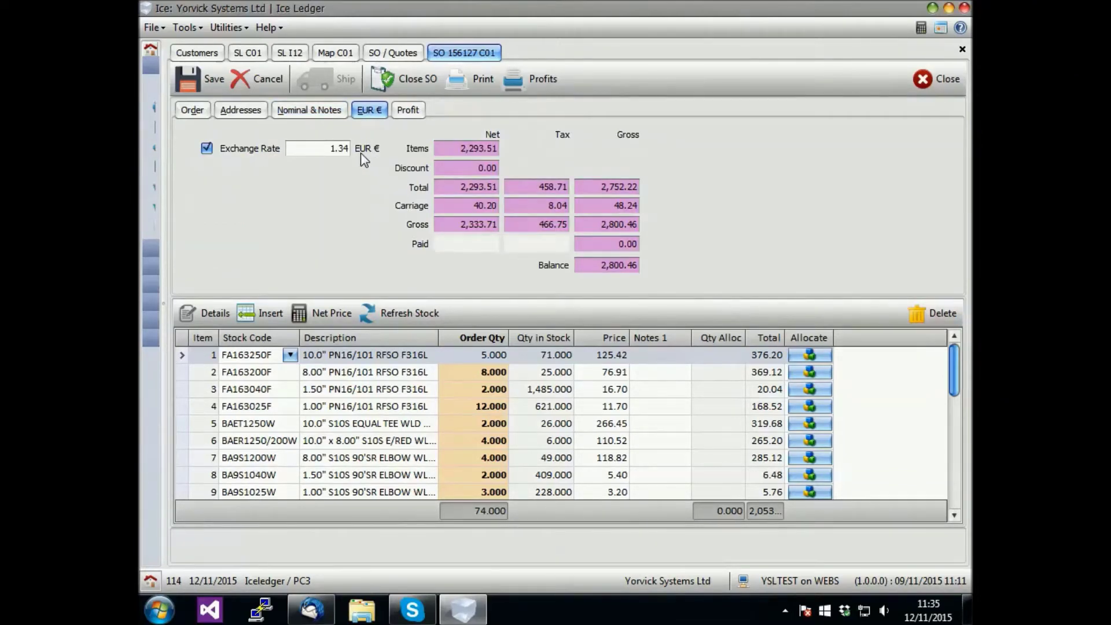
pyautogui.click(207, 148)
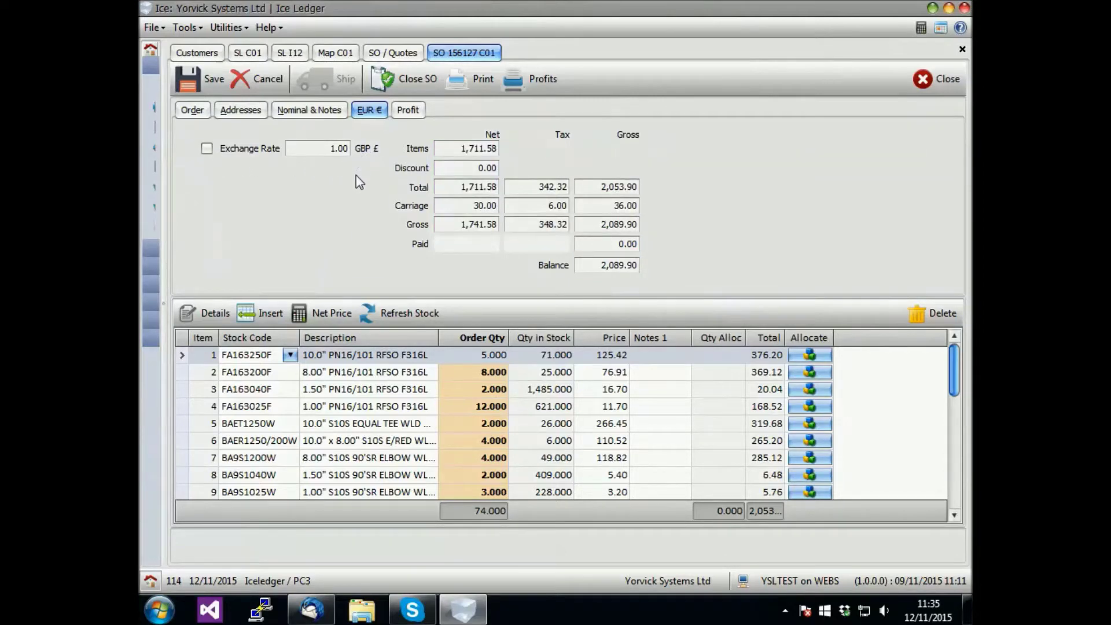
pyautogui.click(409, 110)
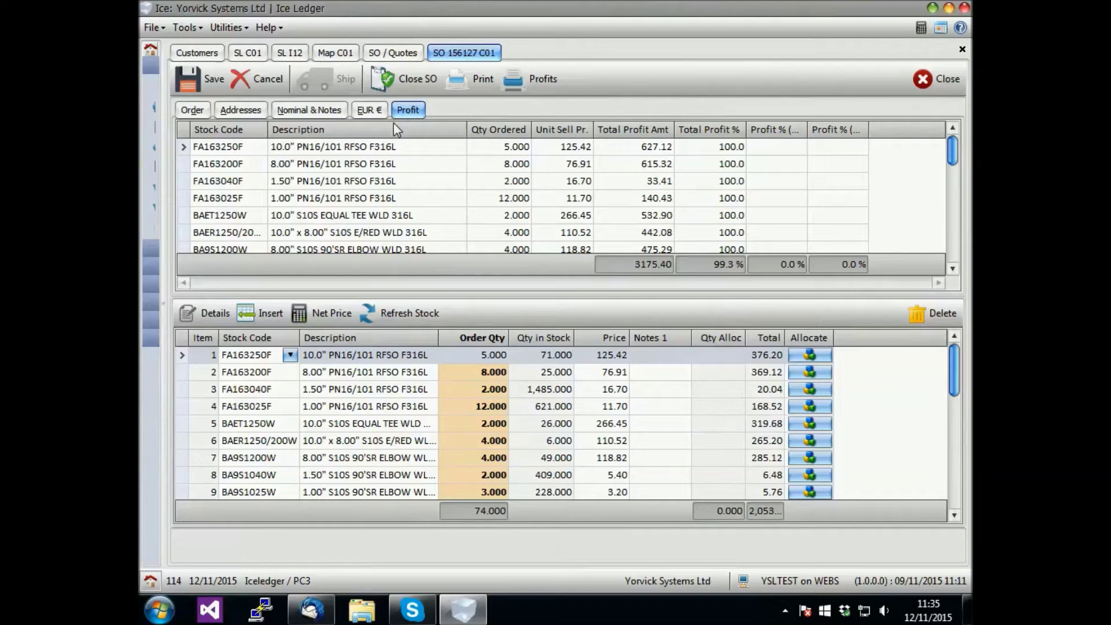
# Add stock item AA18040 as a new line at the end of the order's item list.
pyautogui.moveTo(953, 360); pyautogui.dragTo(953, 478)
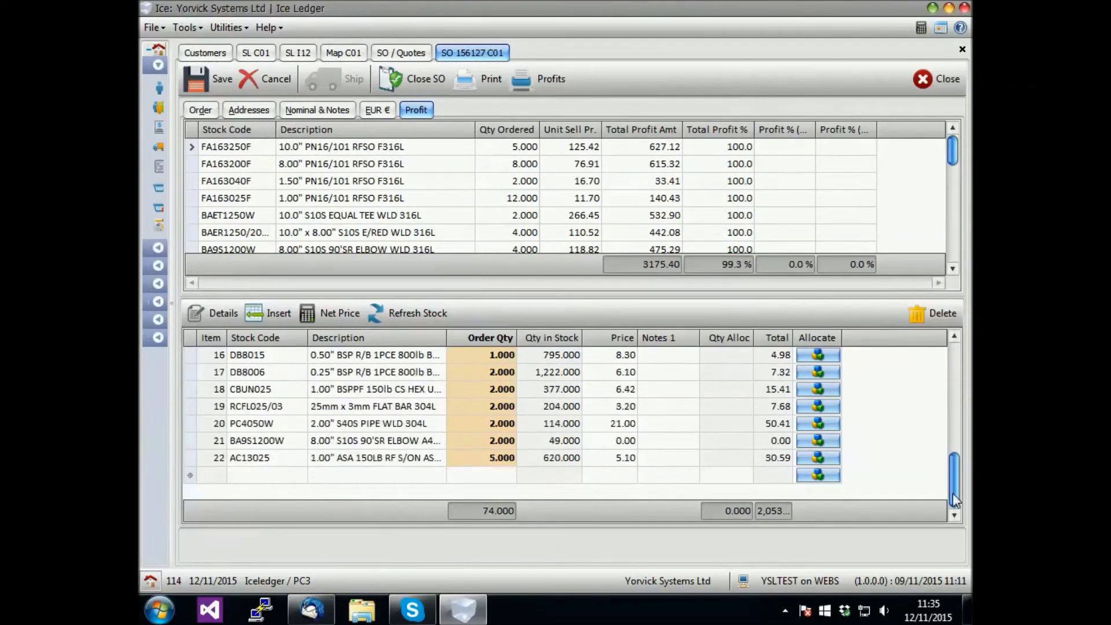
pyautogui.click(258, 478)
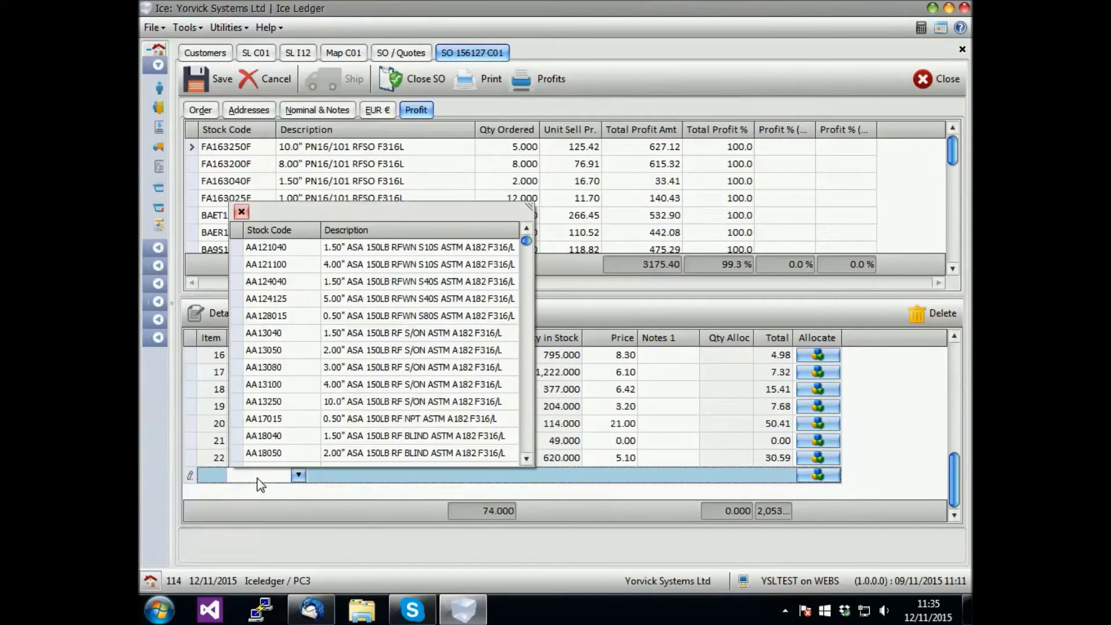
pyautogui.press('Escape')
pyautogui.write('AA18040')
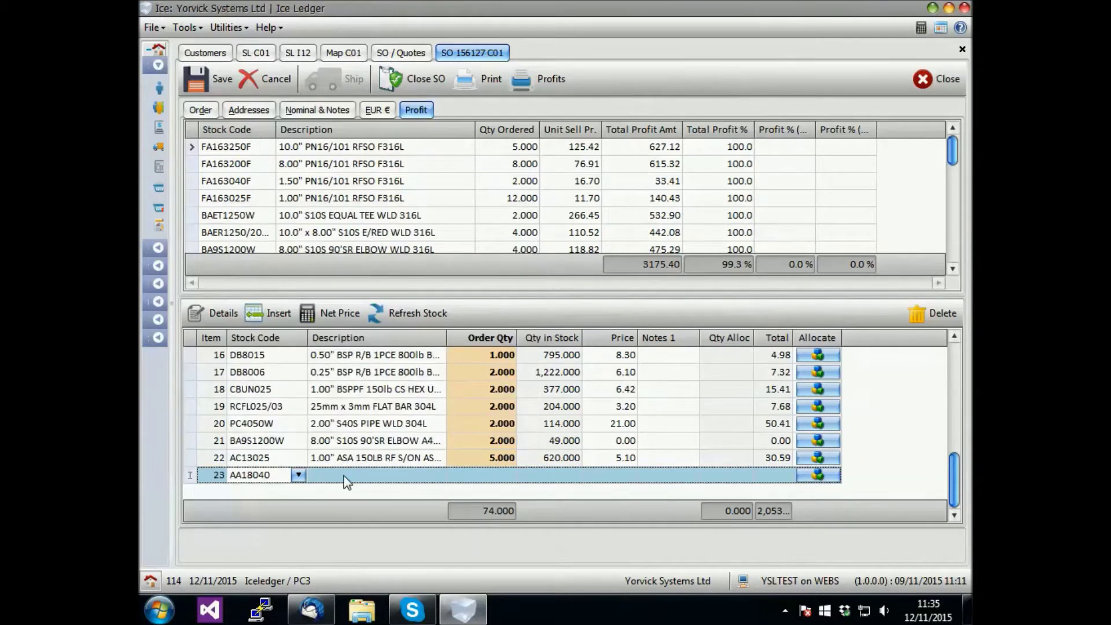
pyautogui.click(354, 475)
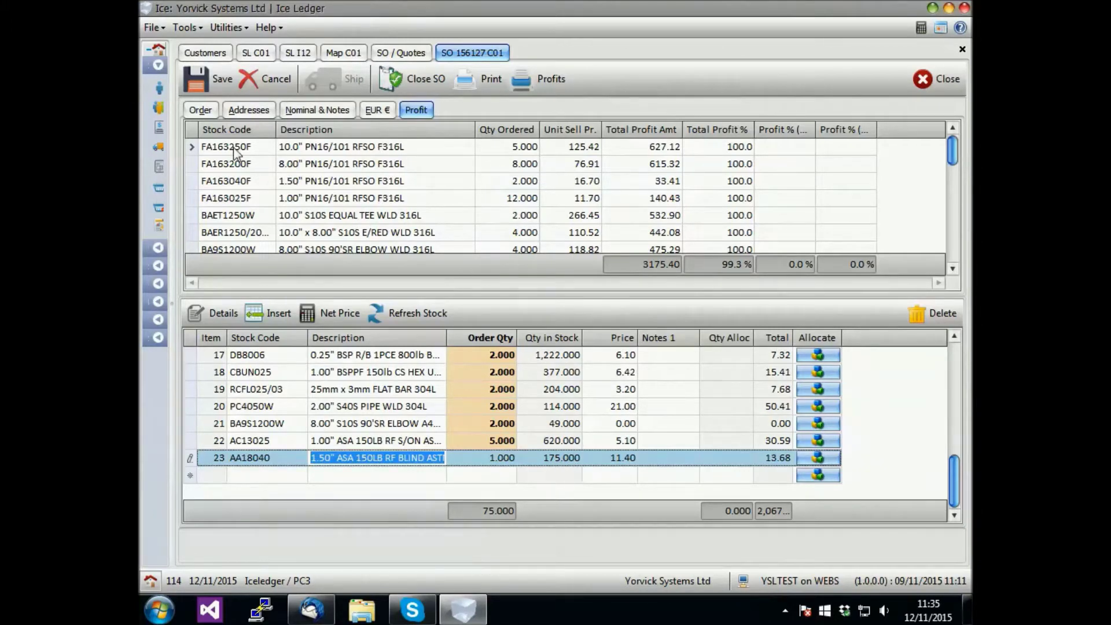
# Allocate stock fully to the order and check the allocated quantities from the first item.
pyautogui.click(219, 112)
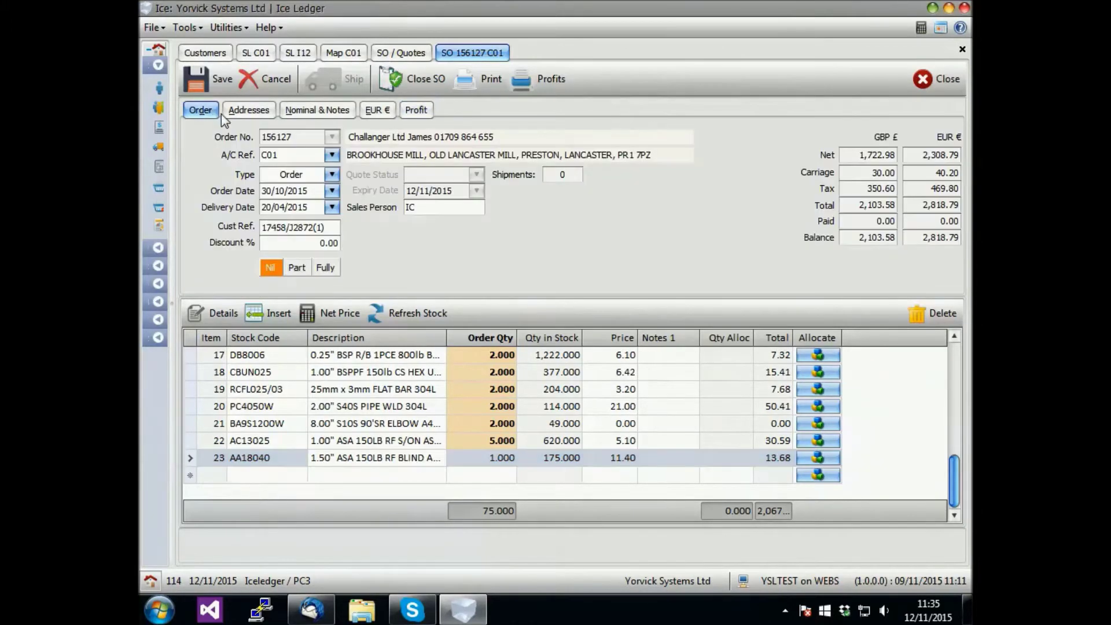
pyautogui.click(325, 268)
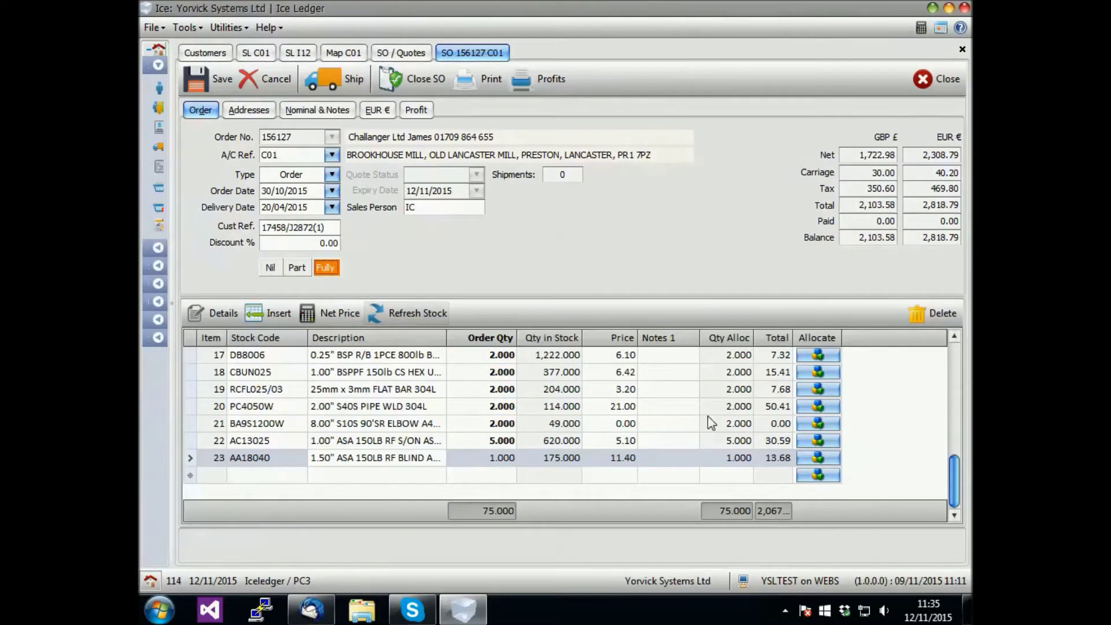
pyautogui.moveTo(956, 478); pyautogui.dragTo(955, 367)
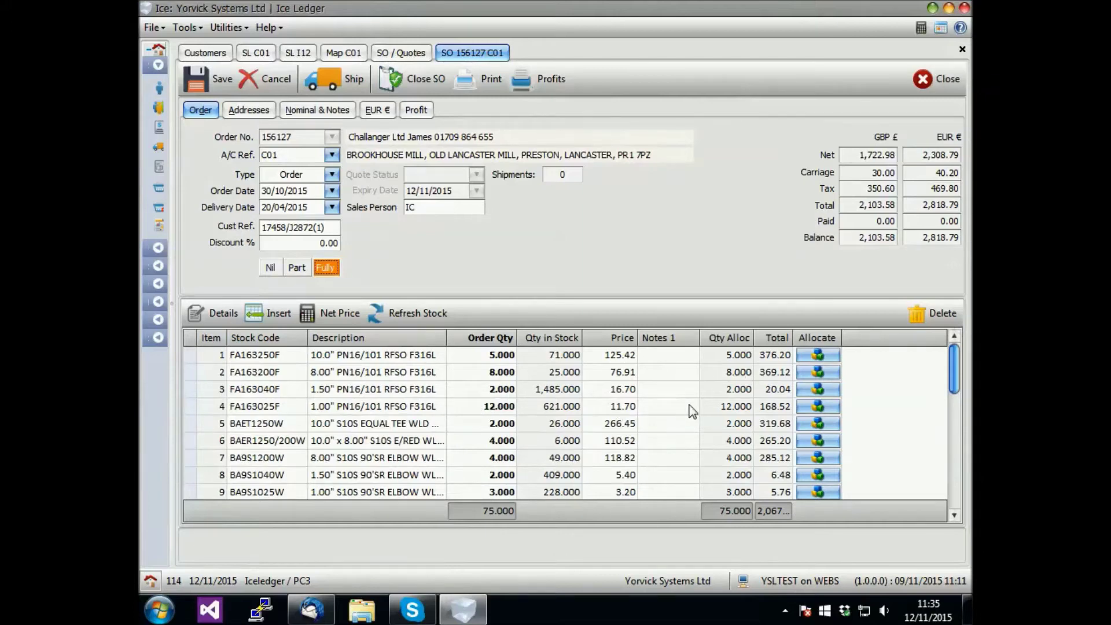
# Split item FA163025F's allocation into 5 from tag 12046 and 7 from tag 14059, and save the allocation.
pyautogui.click(813, 408)
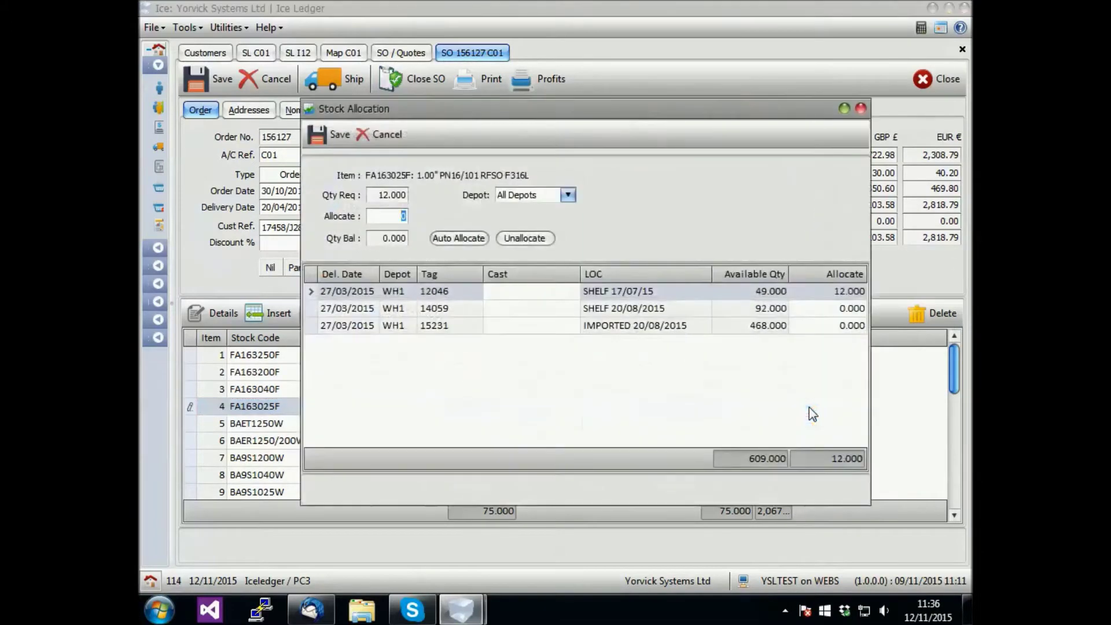
pyautogui.click(825, 298)
pyautogui.moveTo(825, 298); pyautogui.dragTo(899, 284)
pyautogui.write('5')
pyautogui.press('Return')
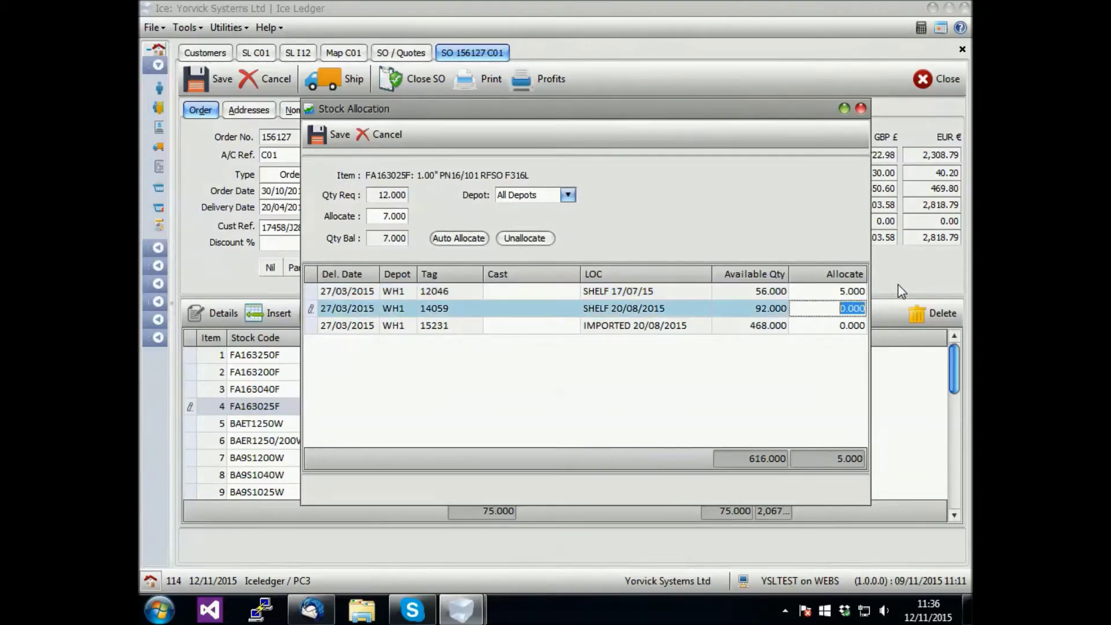
pyautogui.write('7')
pyautogui.press('Return')
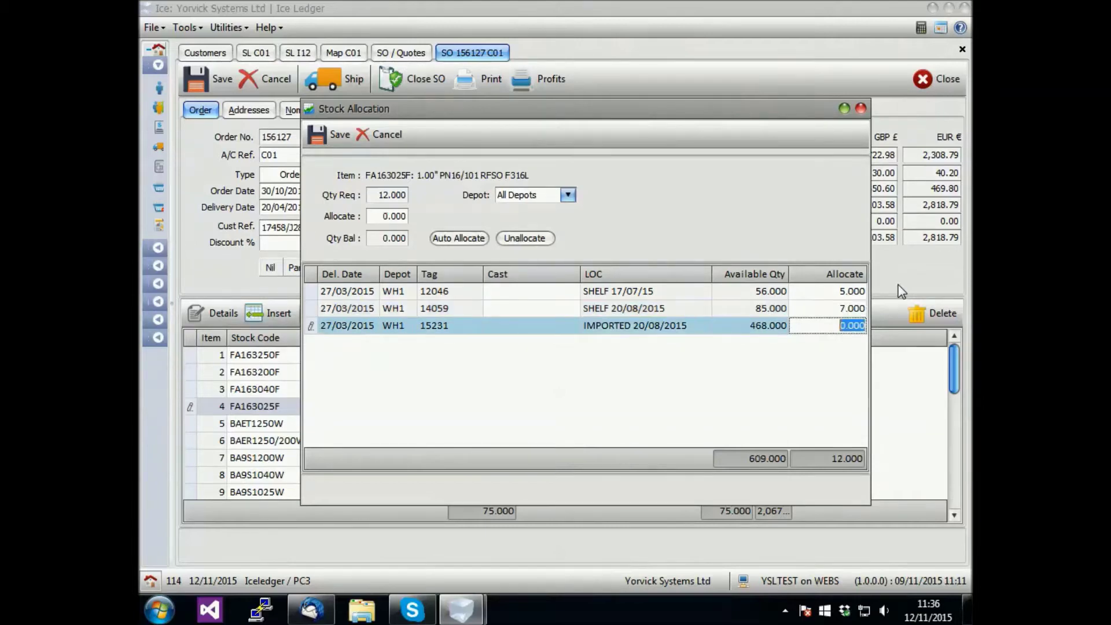
pyautogui.click(325, 137)
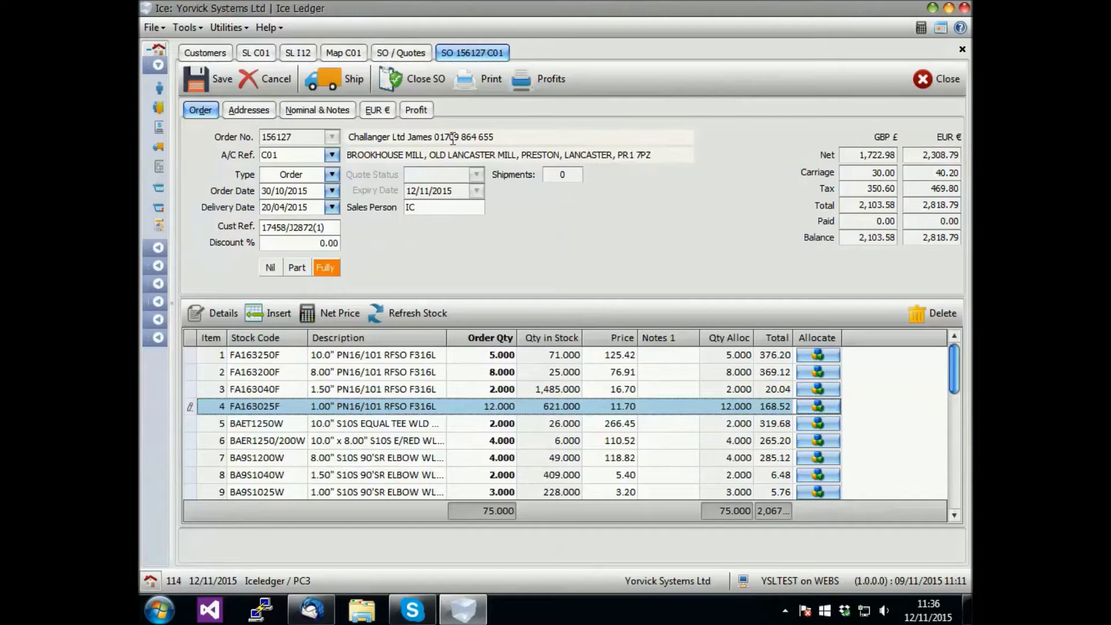
# Open the order's print options for the Picking List and examine the PDF and XLS File export outputs.
pyautogui.click(491, 76)
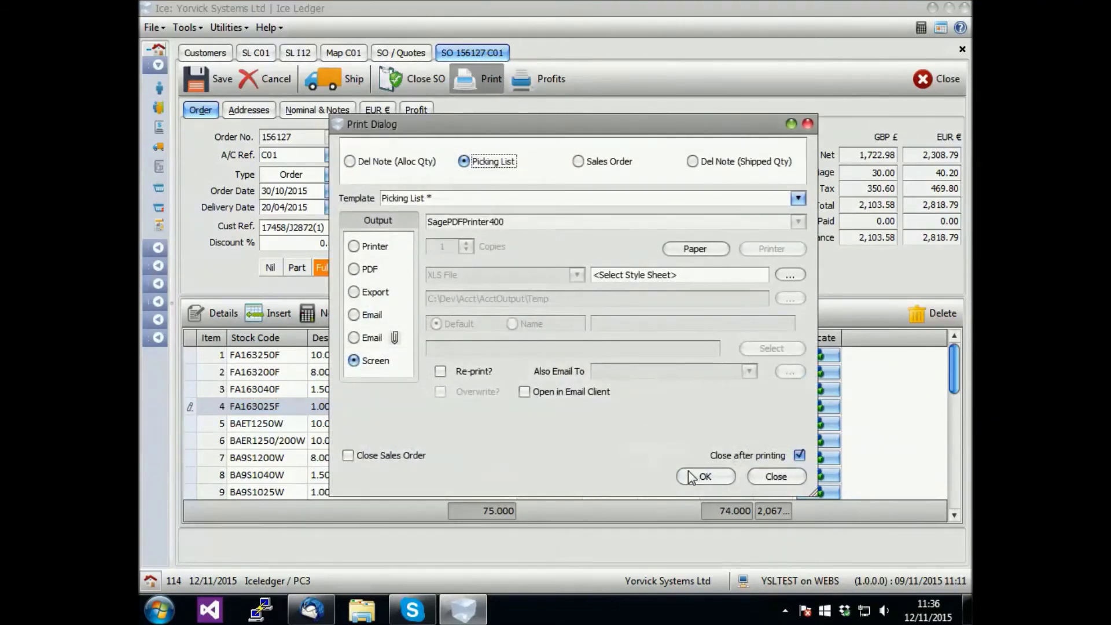
pyautogui.click(374, 269)
pyautogui.click(382, 293)
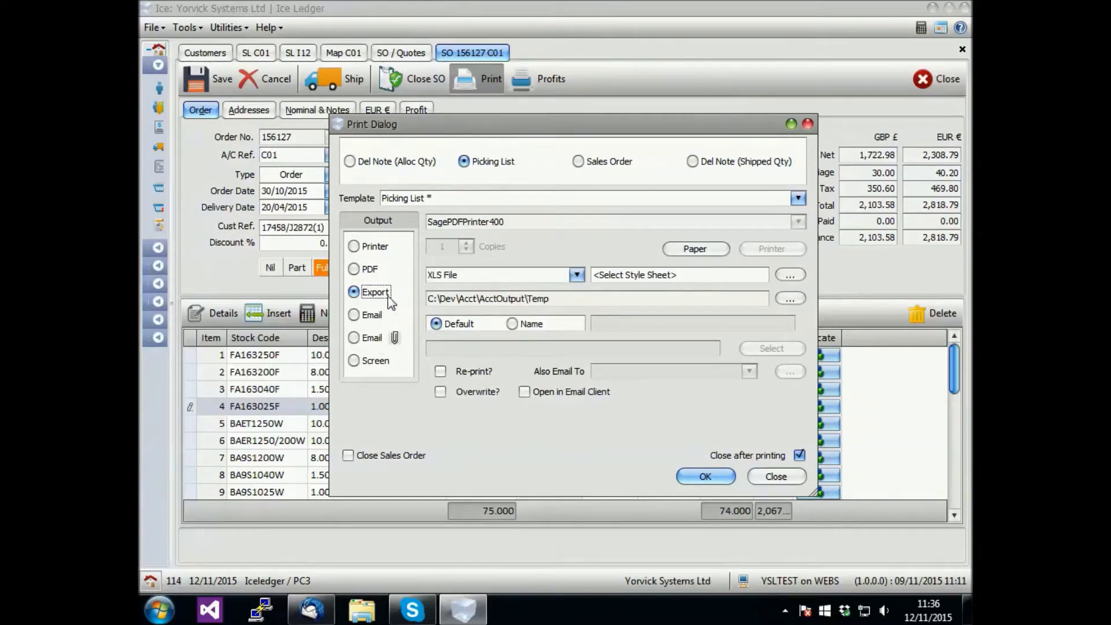
pyautogui.click(577, 275)
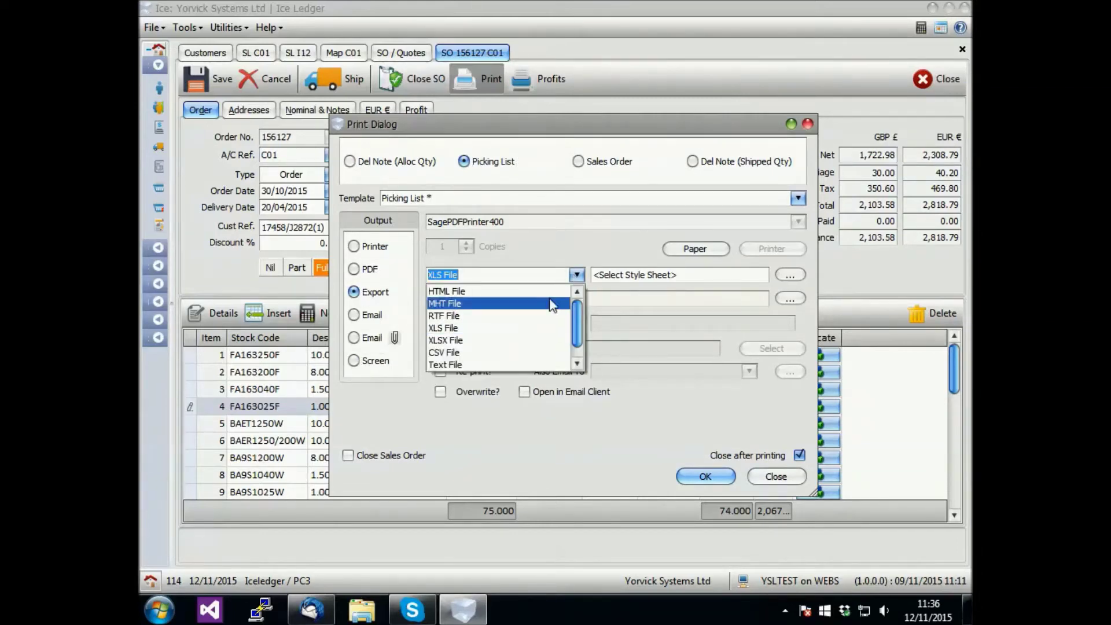
pyautogui.click(521, 325)
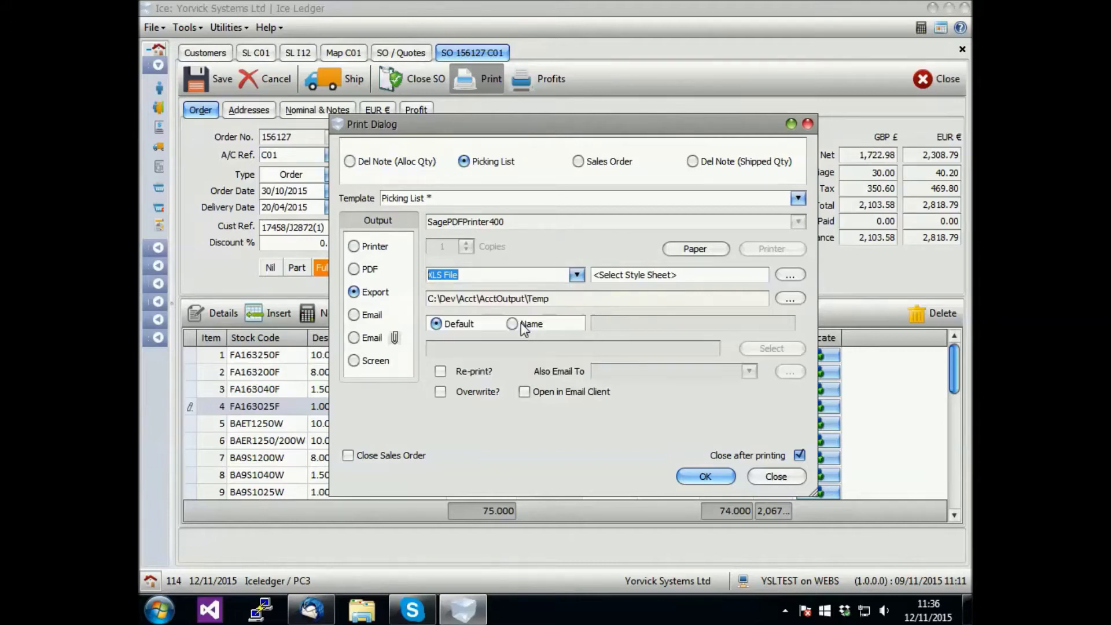
# Output the Picking List to Screen, look through the preview, and close it.
pyautogui.click(355, 361)
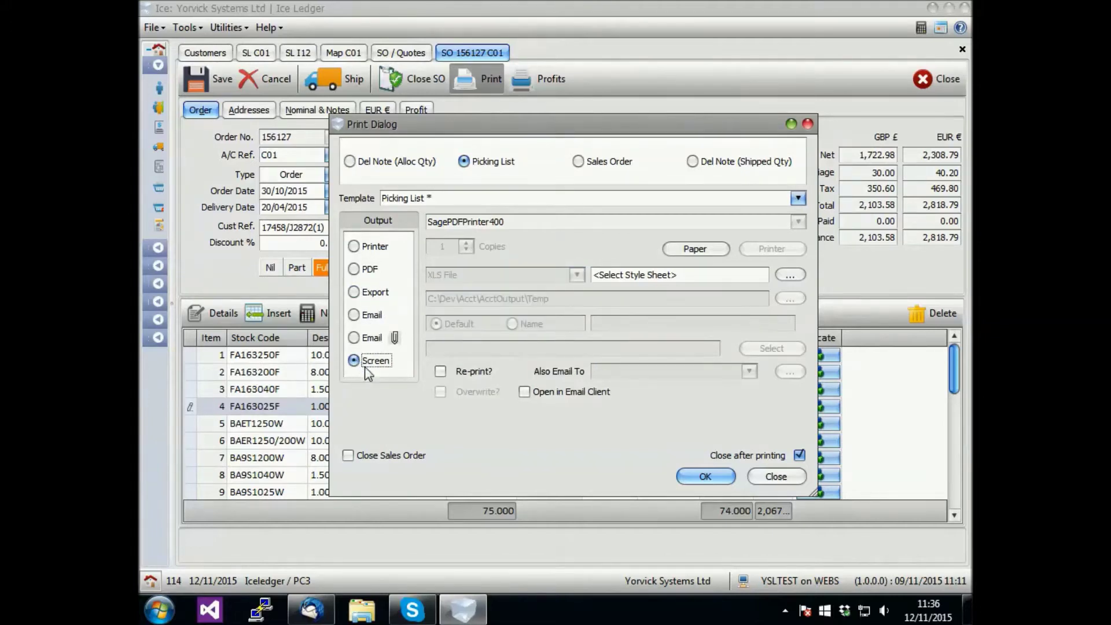
pyautogui.click(719, 479)
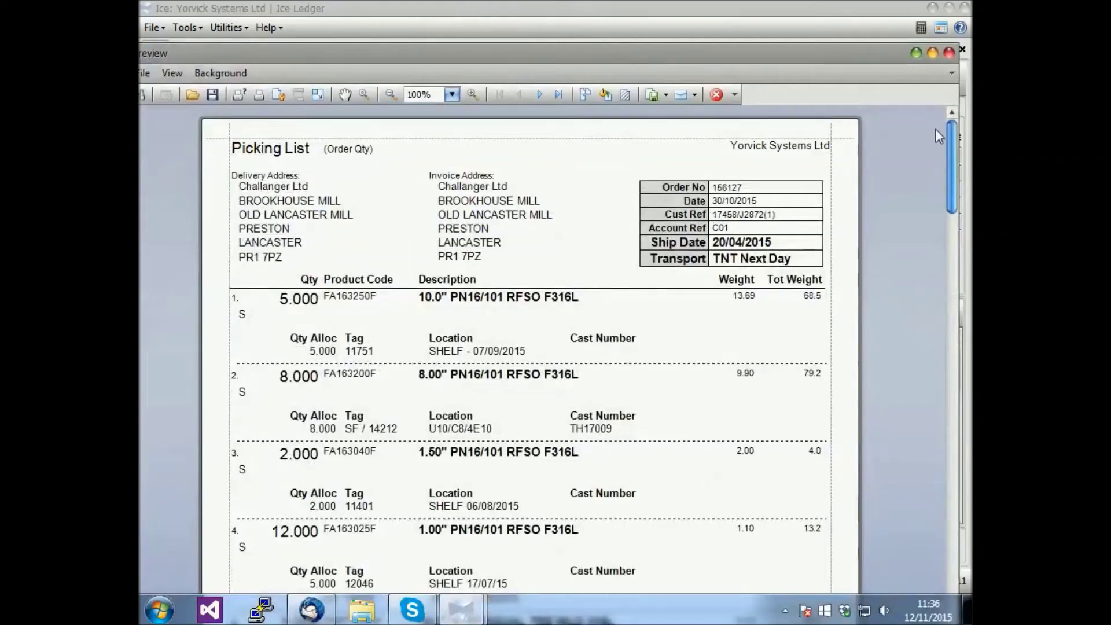
pyautogui.moveTo(952, 150); pyautogui.dragTo(949, 72)
pyautogui.click(949, 53)
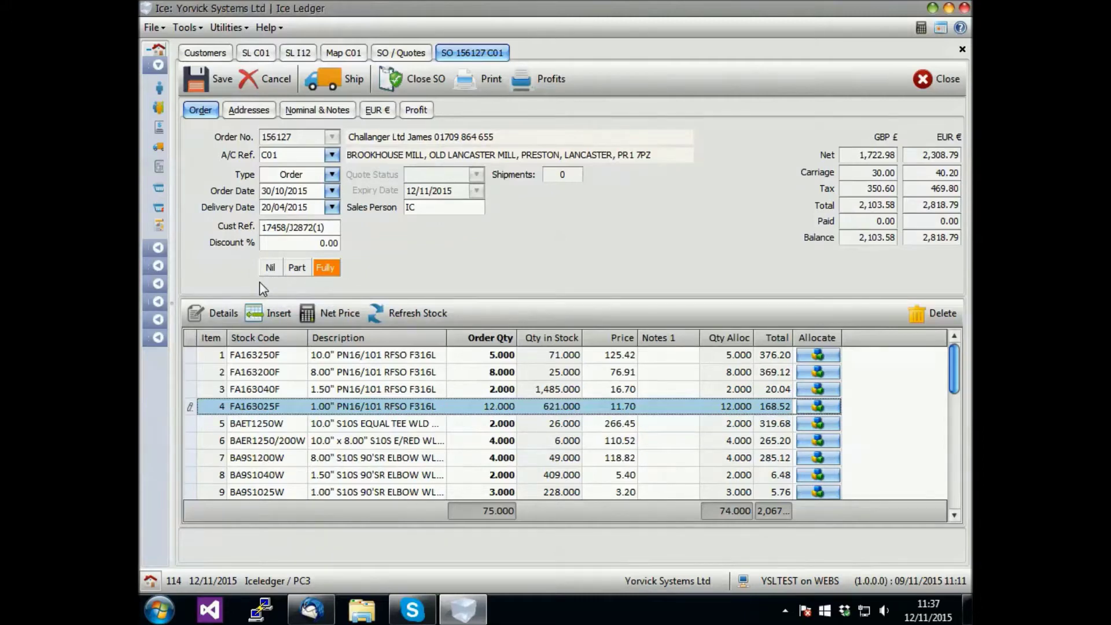
# Set the order's stock allocation to Part and save the order.
pyautogui.click(297, 268)
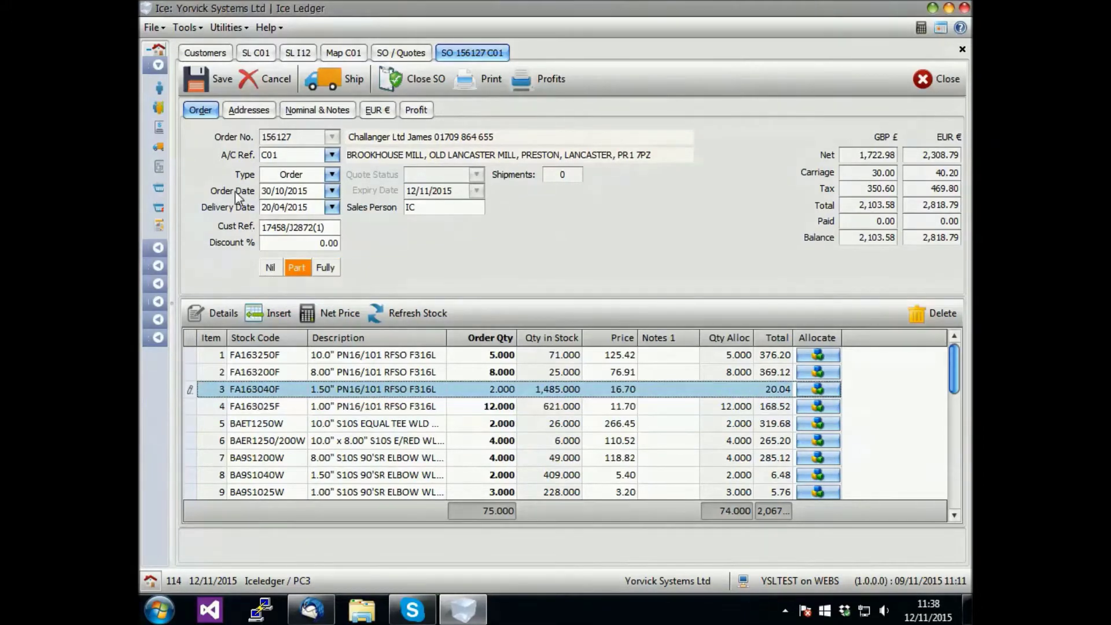
pyautogui.click(219, 77)
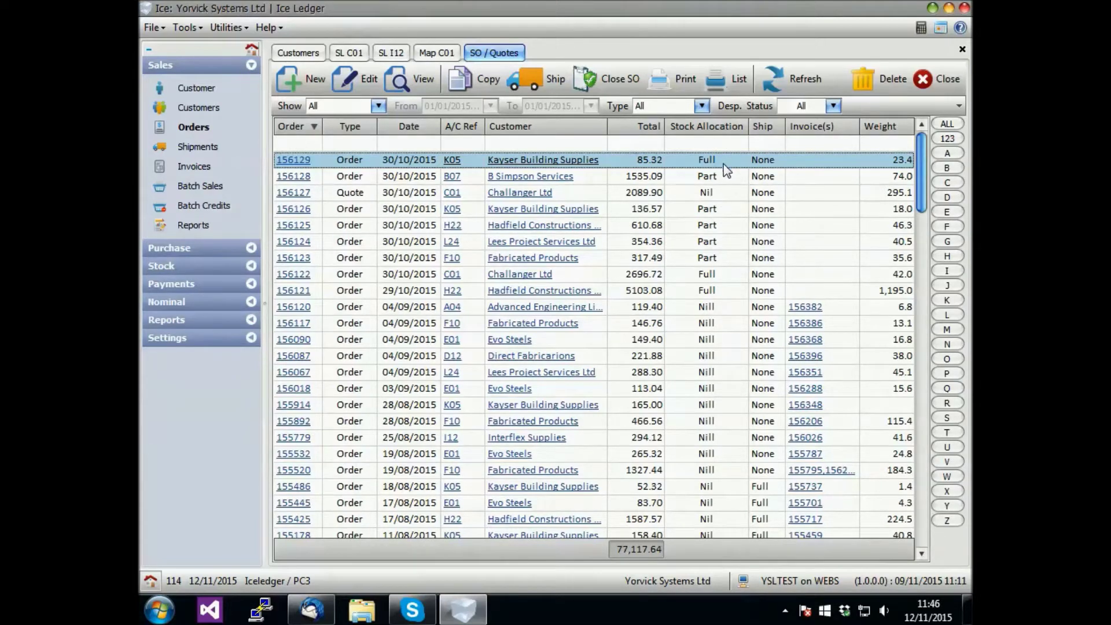
# Select the first seven entries in the orders list, from Kayser Building Supplies to Fabricated Products, and ship them.
pyautogui.keyDown('shift'); pyautogui.click(451, 257); pyautogui.keyUp('shift')
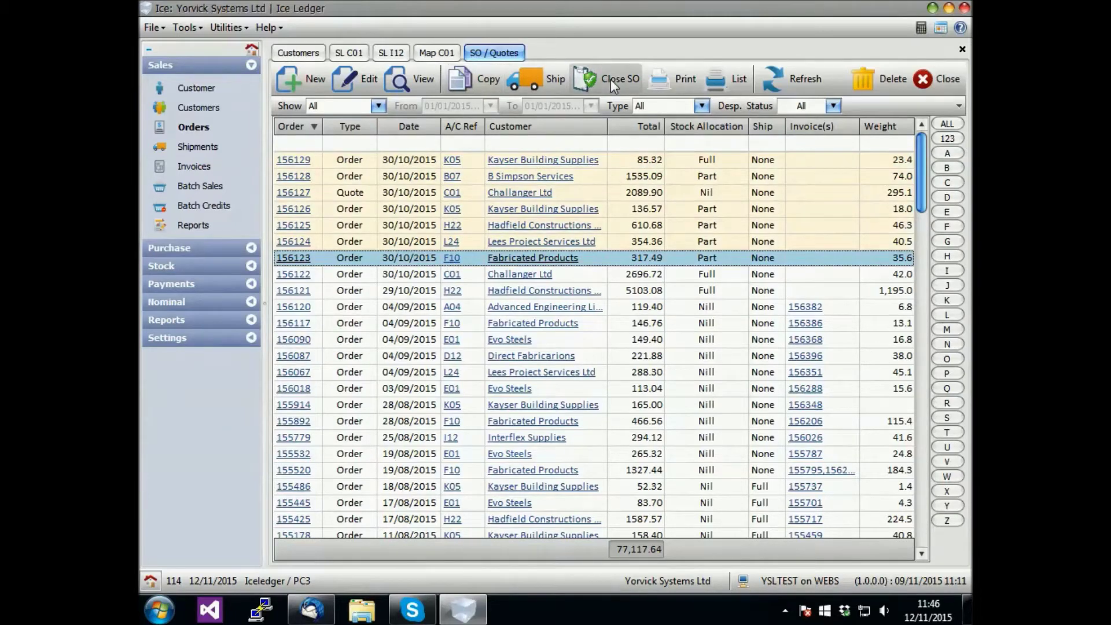
pyautogui.click(532, 79)
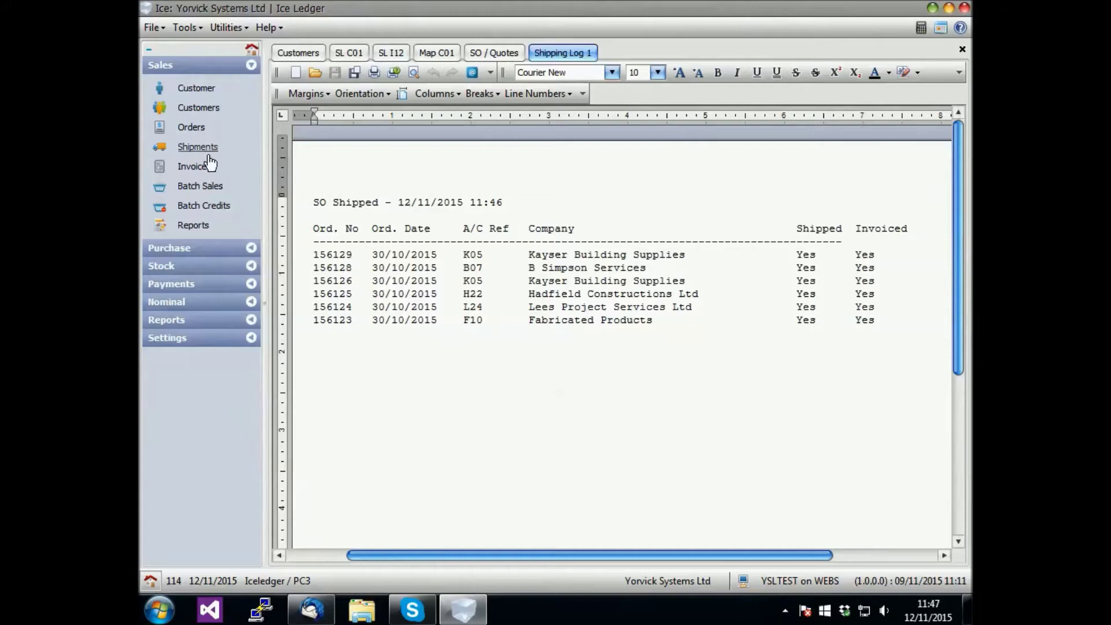
# Email the first five invoices in the invoices list as attachments using the Invoice Details template, with the print dialog set to close after printing.
pyautogui.click(195, 168)
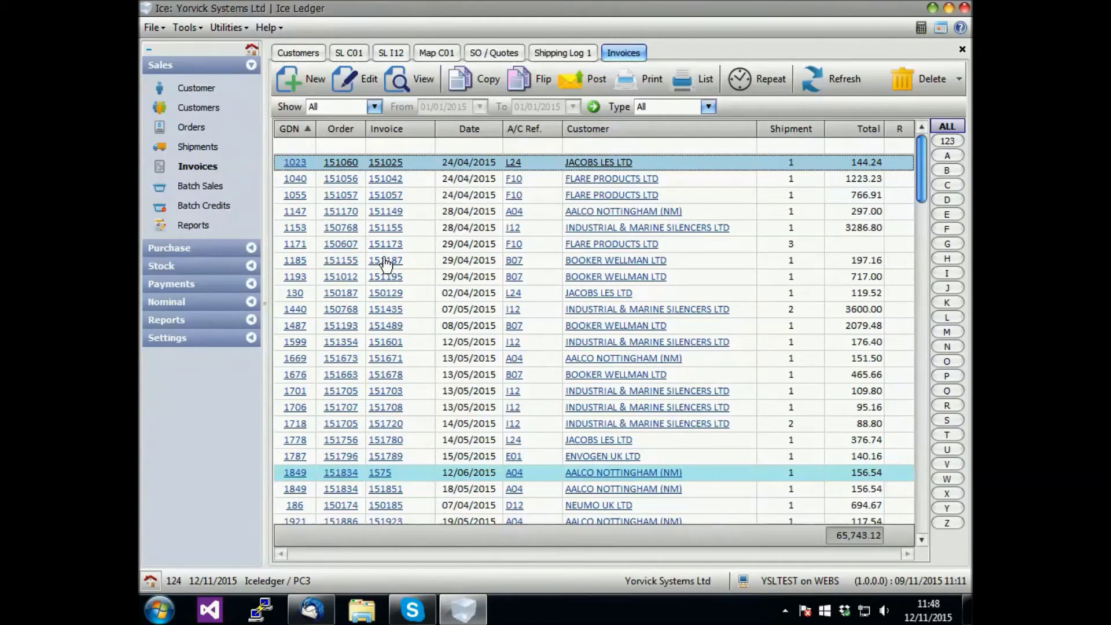
pyautogui.keyDown('shift'); pyautogui.click(419, 230); pyautogui.keyUp('shift')
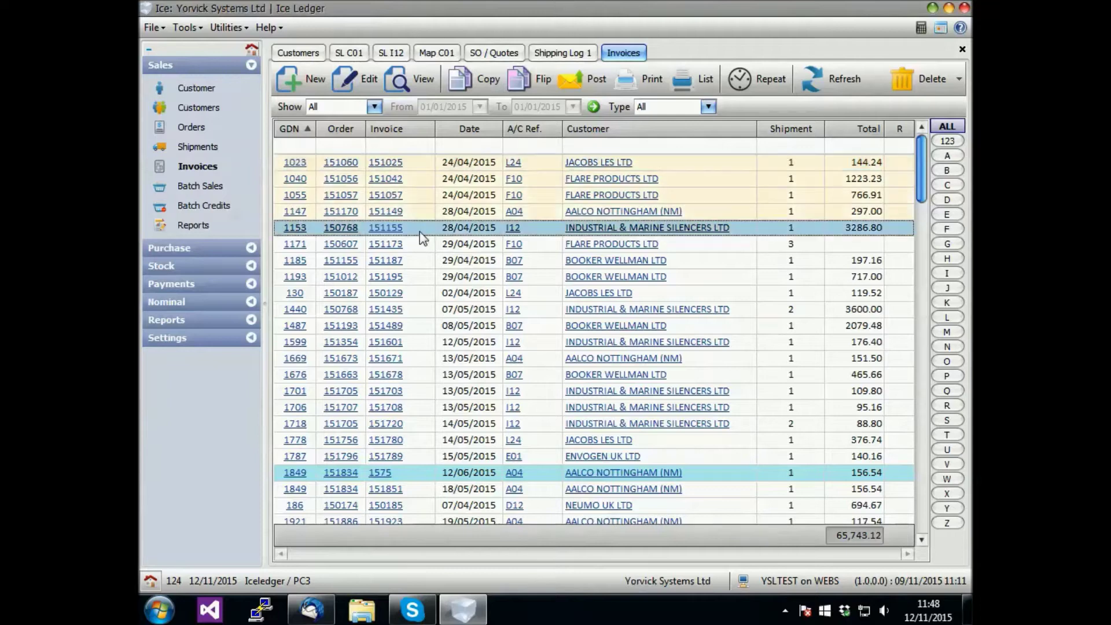
pyautogui.click(639, 78)
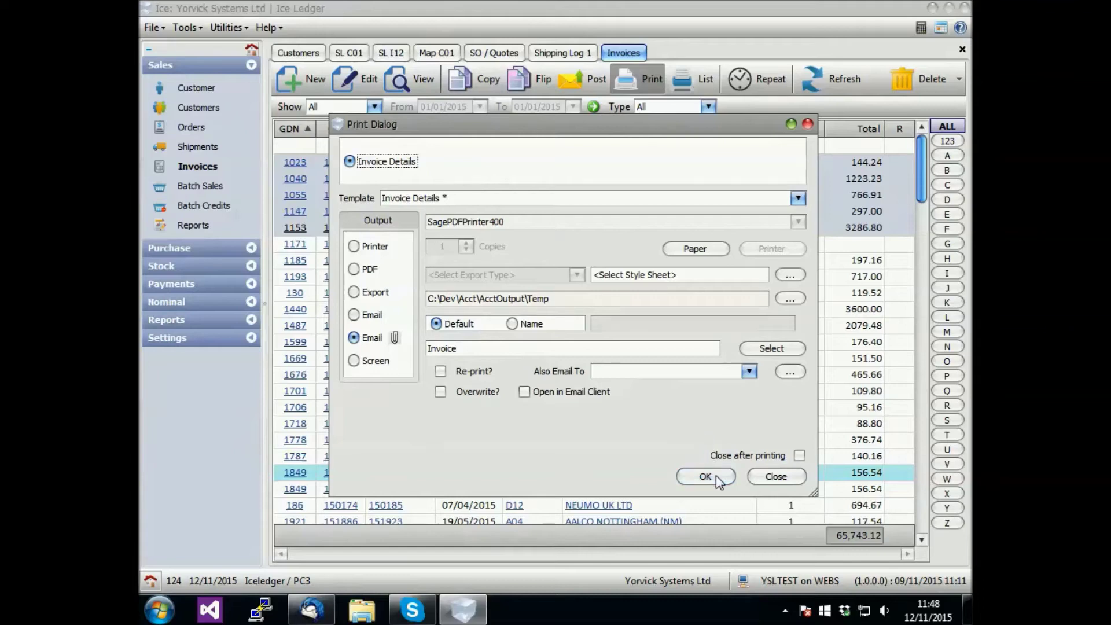
pyautogui.click(799, 456)
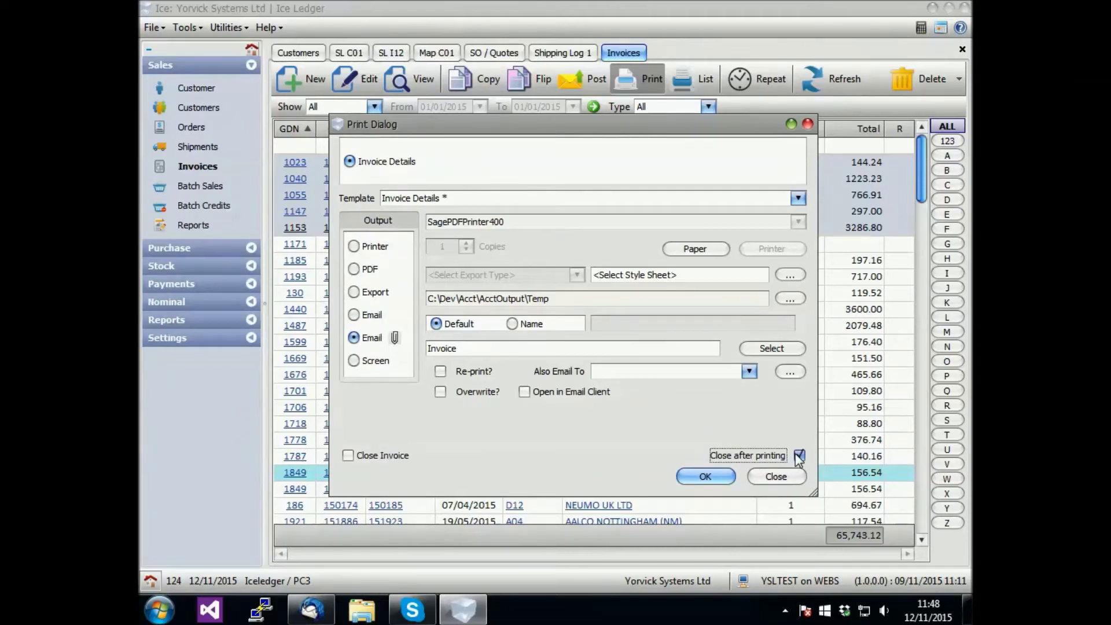
pyautogui.click(707, 477)
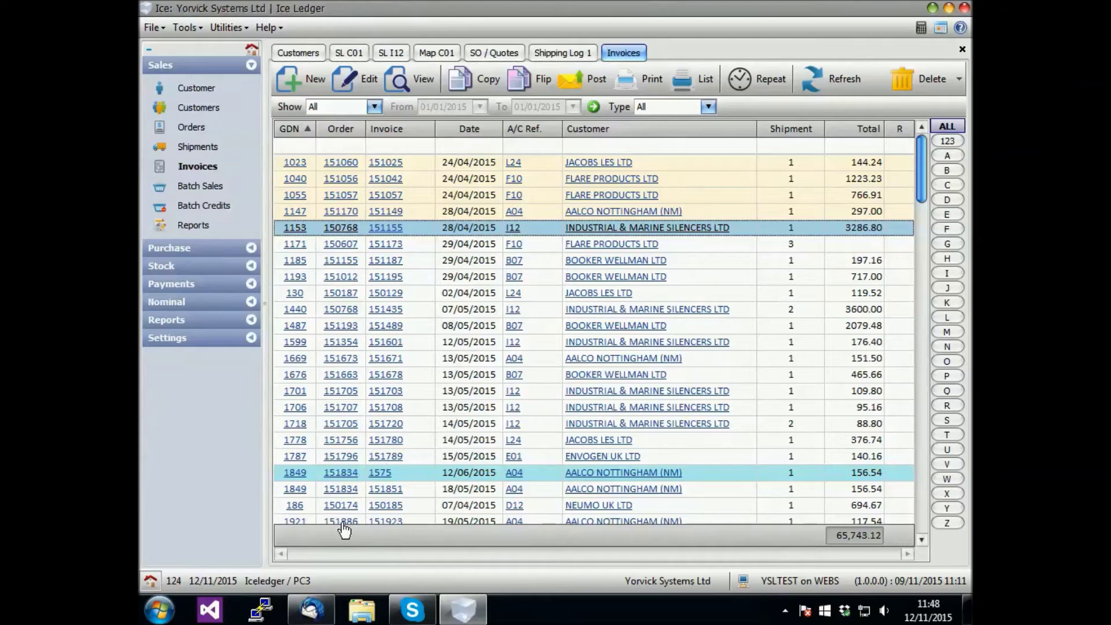
# Switch to Thunderbird, open the newest invoice email for unit I12, look through its PDF attachment, and close the PDF.
pyautogui.moveTo(313, 612)
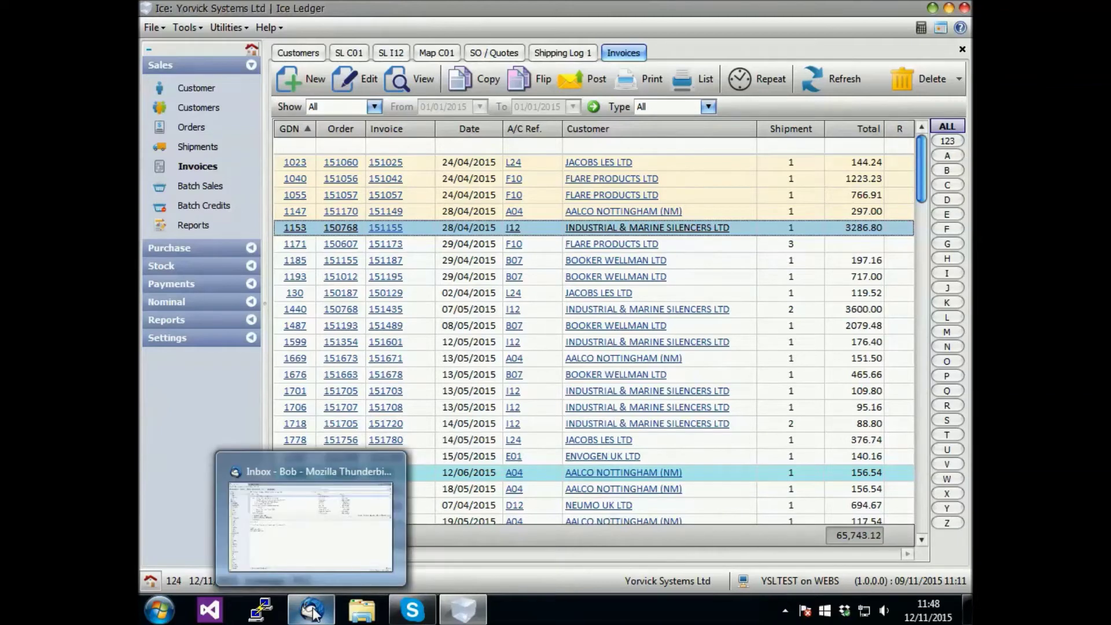
pyautogui.click(312, 611)
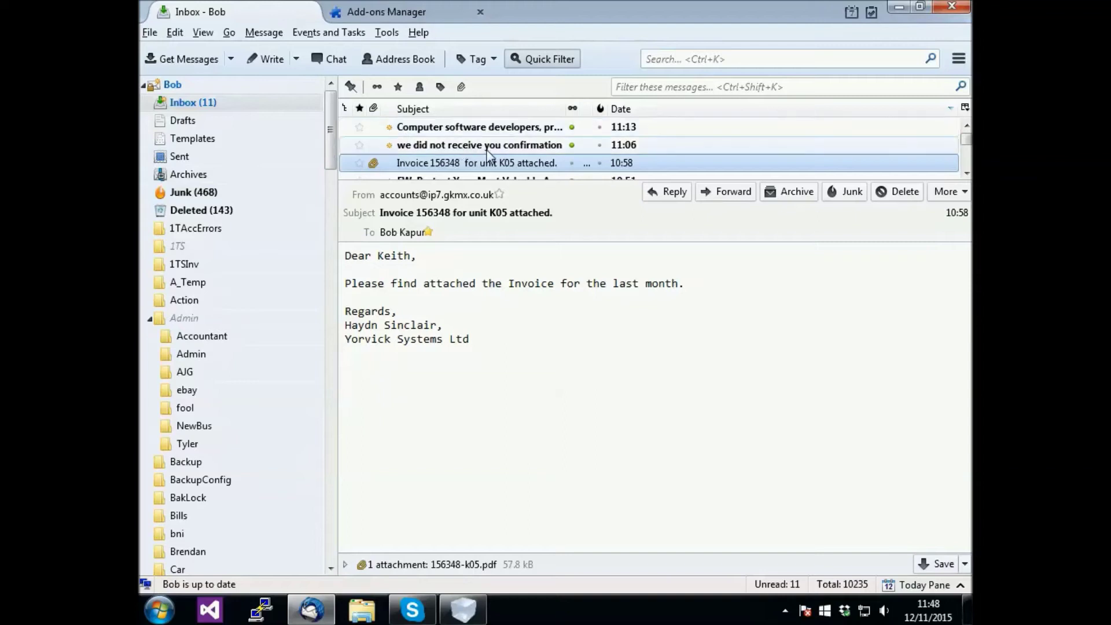
pyautogui.click(522, 134)
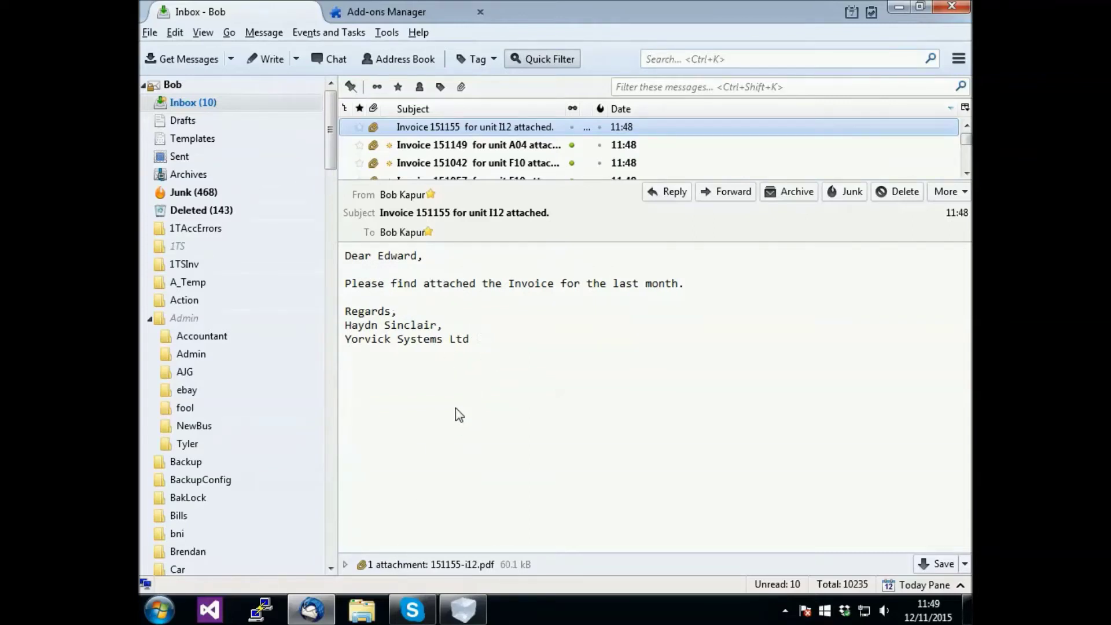
pyautogui.click(461, 564)
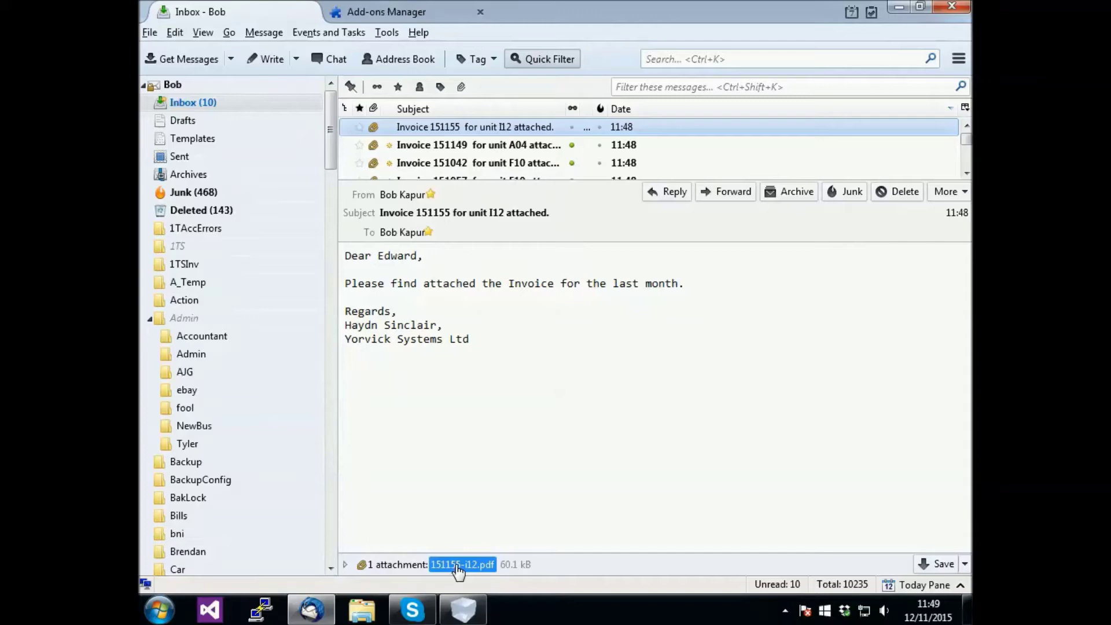
pyautogui.doubleClick(461, 565)
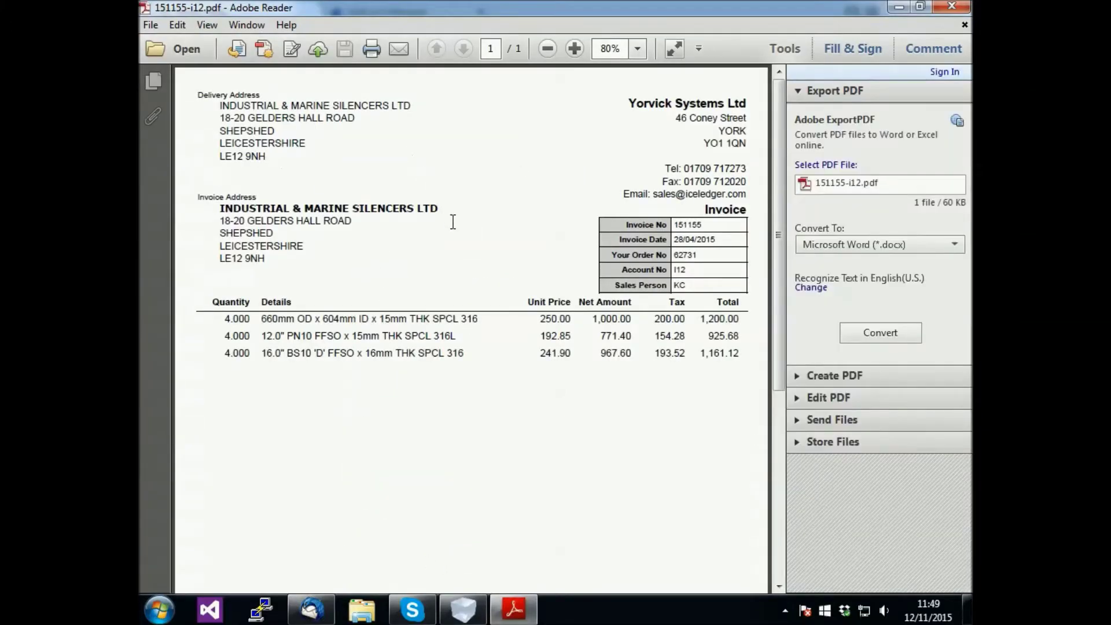
pyautogui.scroll(-10, 453, 223)
pyautogui.scroll(10, 460, 241)
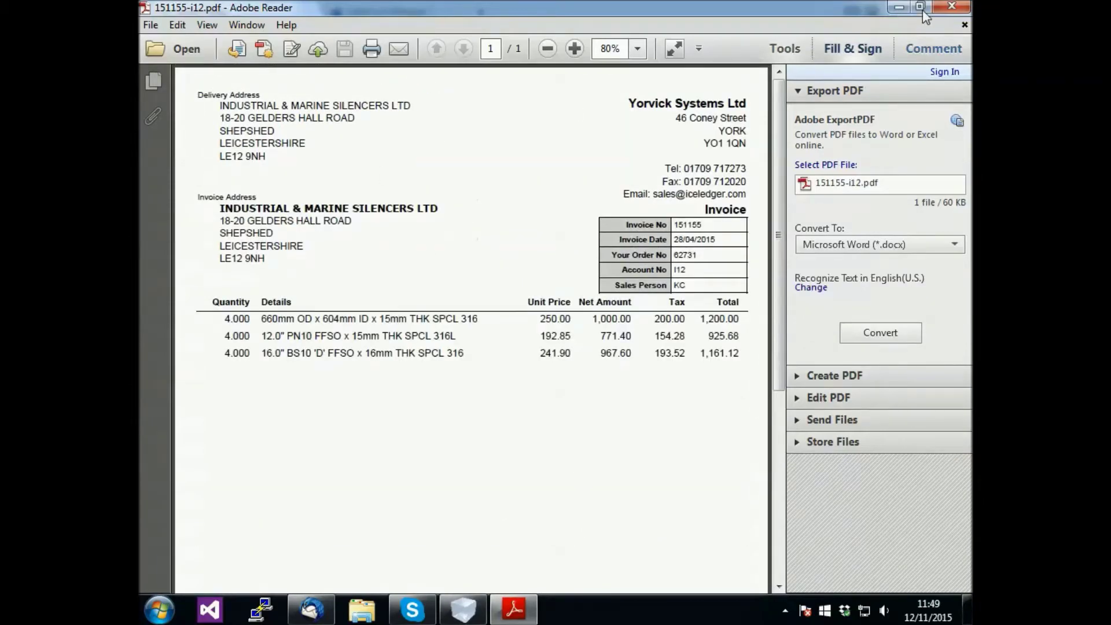
pyautogui.click(952, 6)
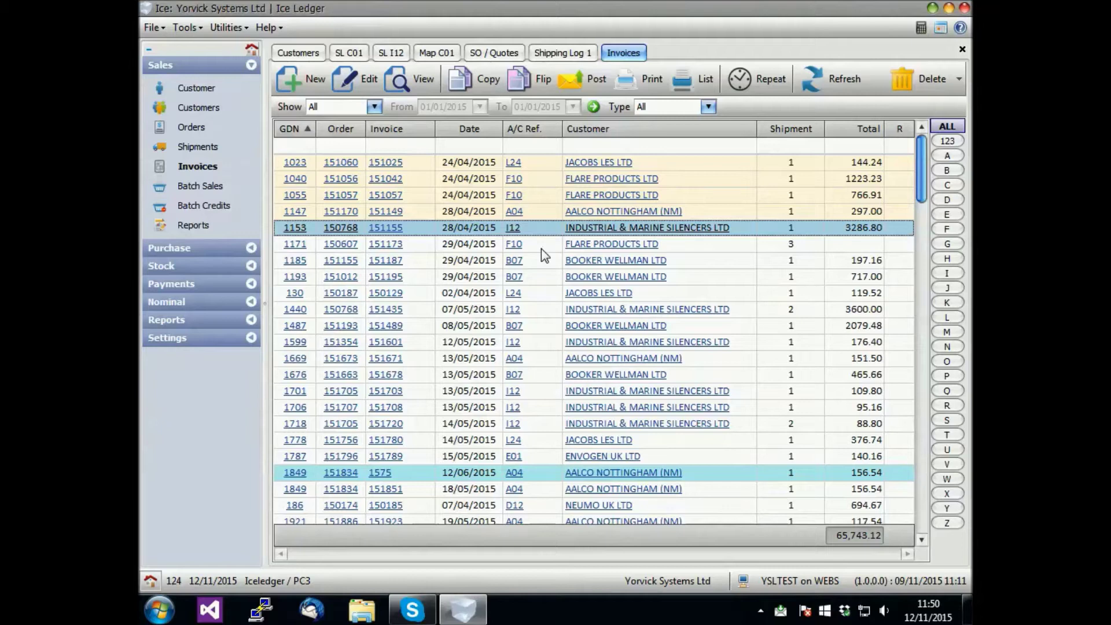
# Clear the multiple selection of invoices, close the invoices list and the shipping log, and return to the home page.
pyautogui.click(542, 249)
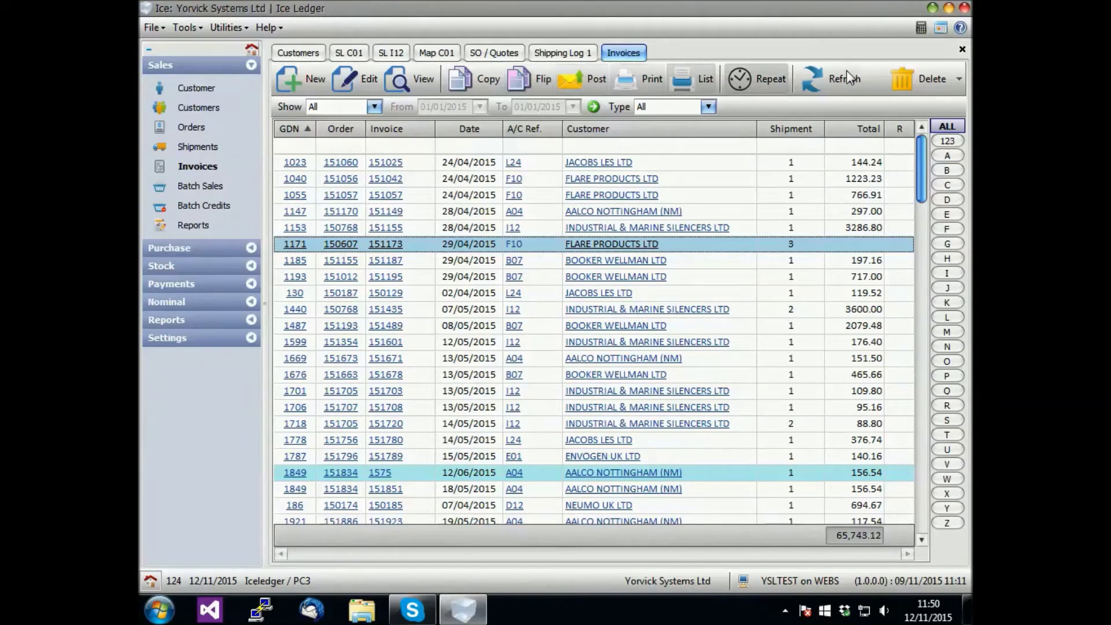
pyautogui.click(962, 51)
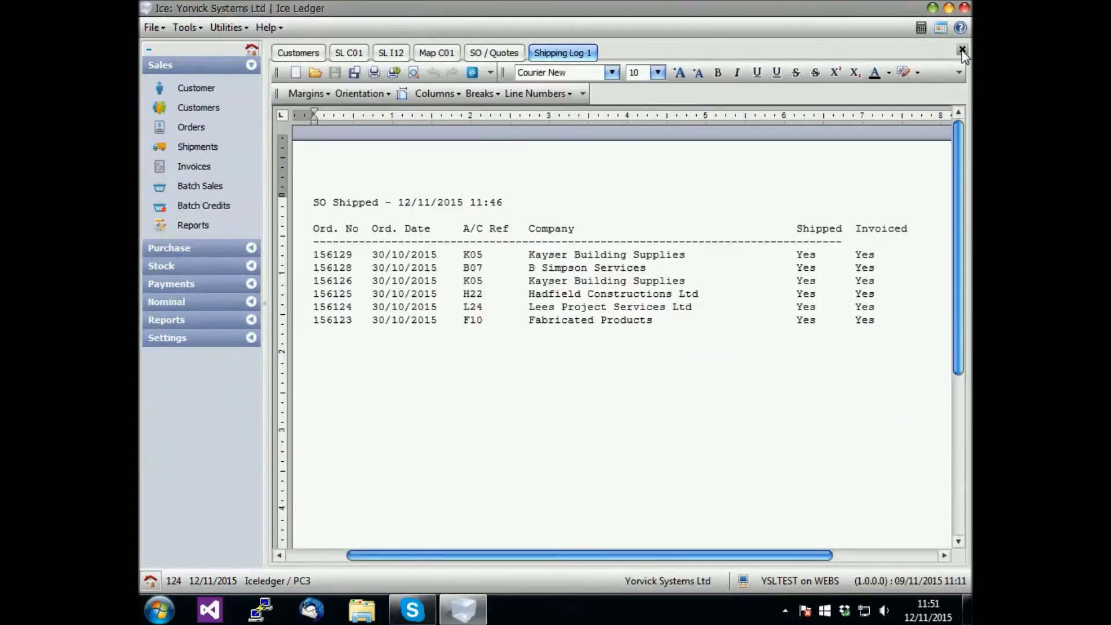
pyautogui.click(961, 51)
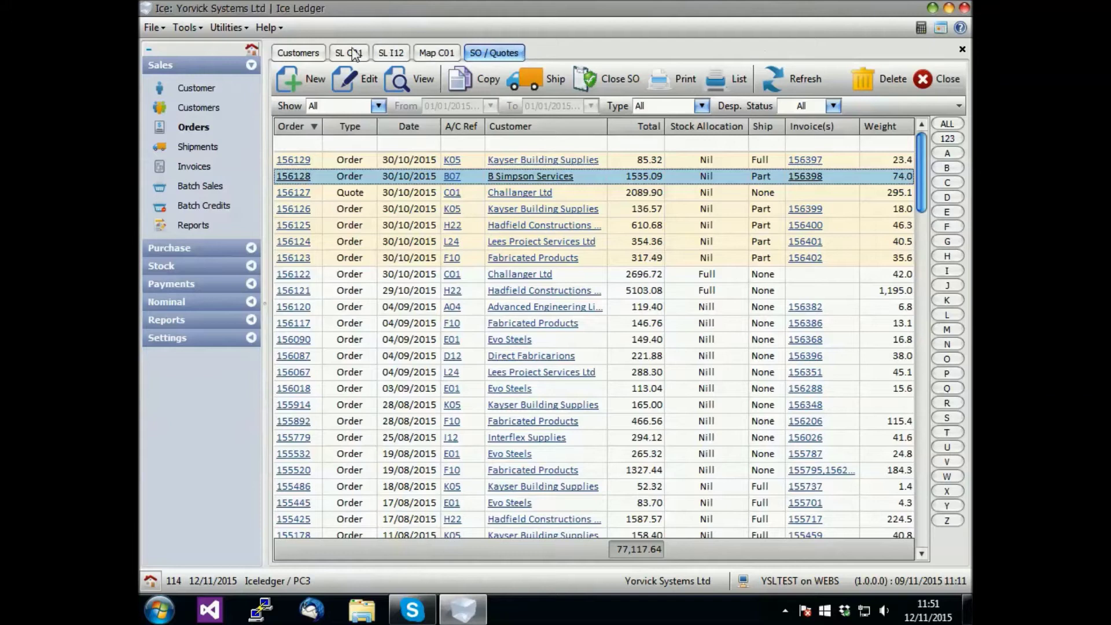
pyautogui.click(253, 54)
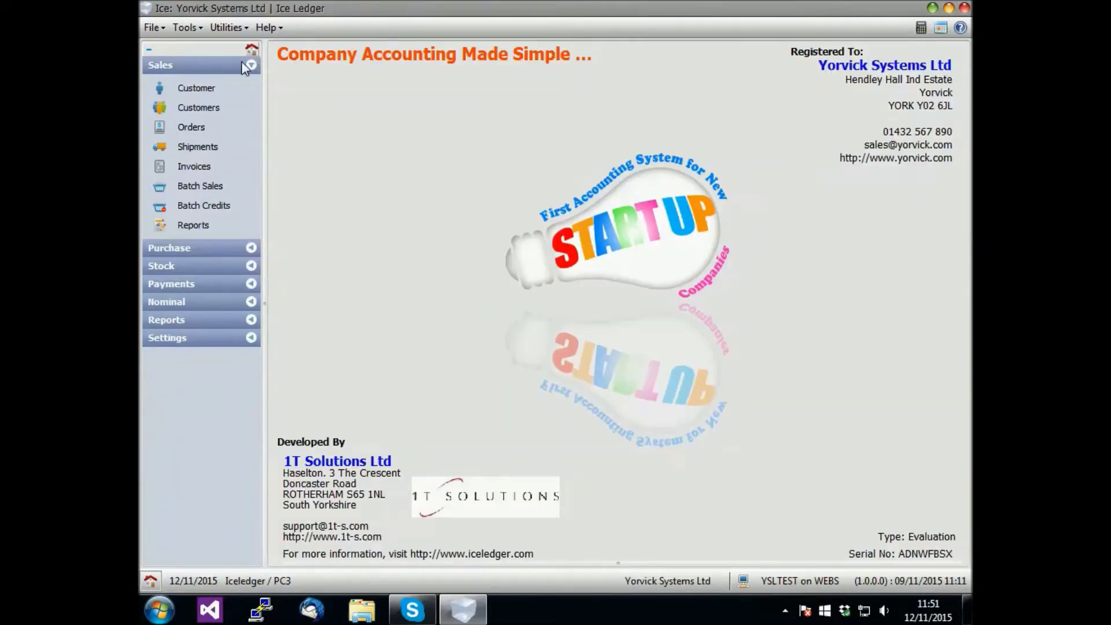
# Open the Suppliers list in the Purchase module and open the Yorkshire Steel Stockholders Ltd account for editing.
pyautogui.click(231, 65)
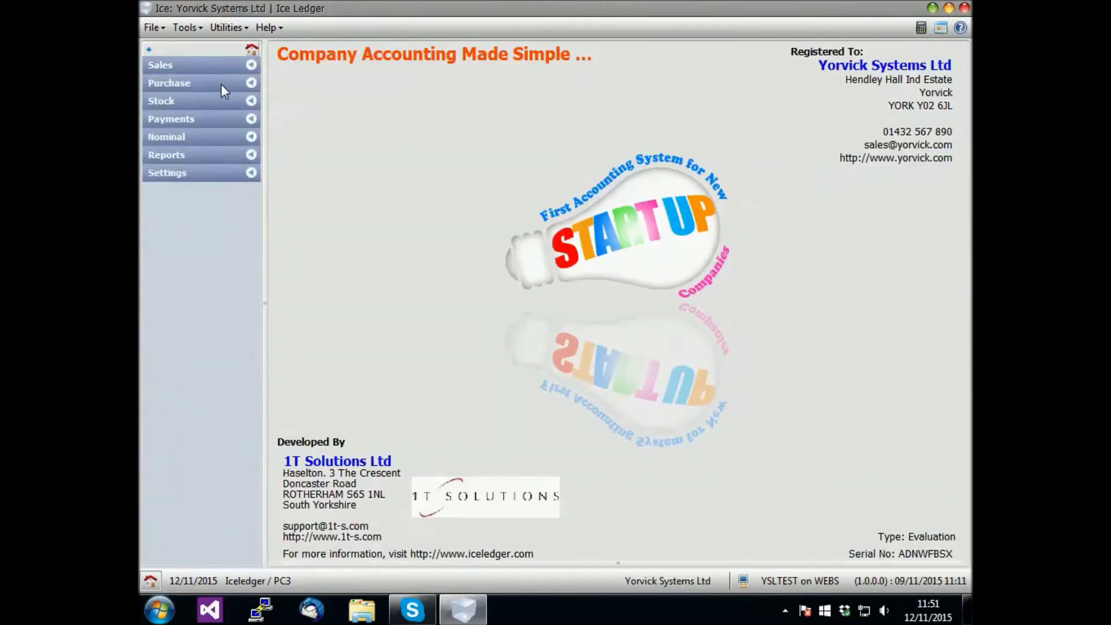
pyautogui.click(221, 85)
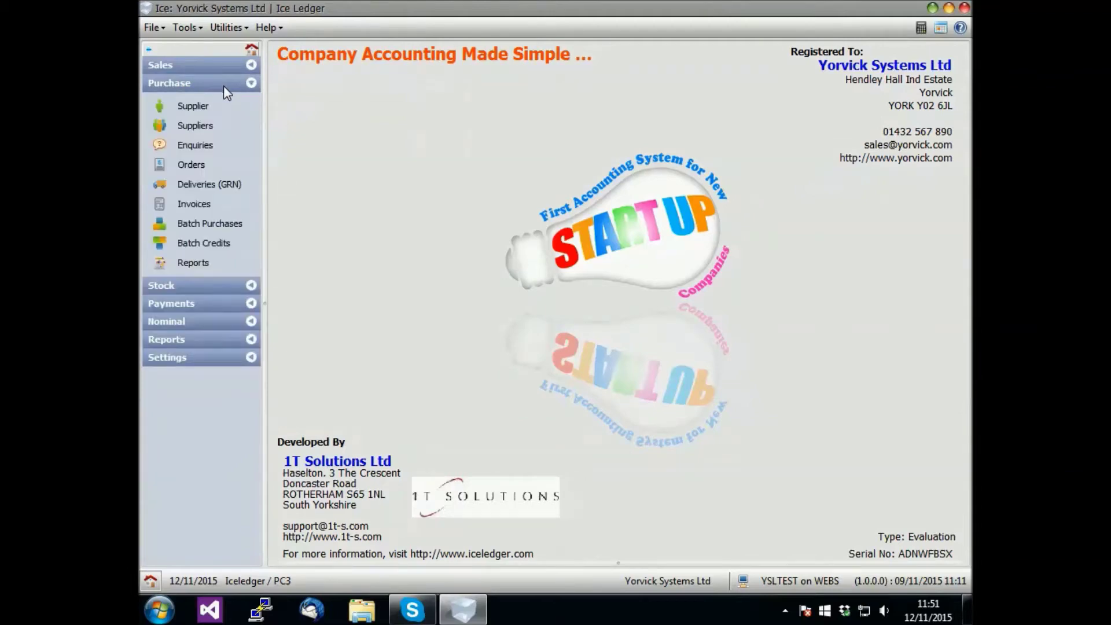
pyautogui.click(195, 126)
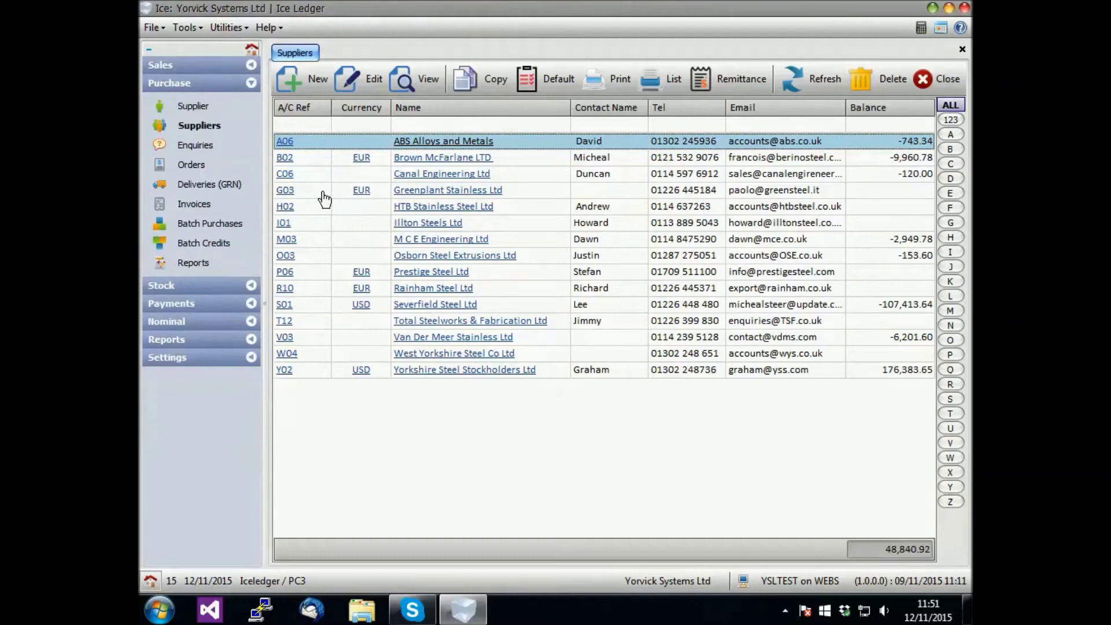
pyautogui.click(311, 373)
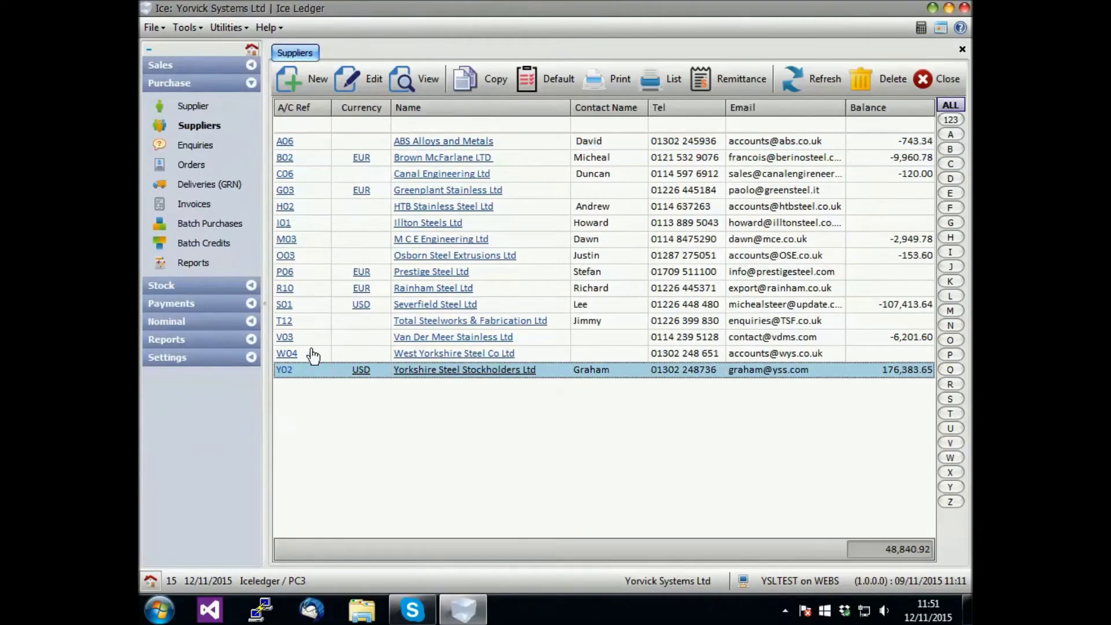
pyautogui.click(374, 82)
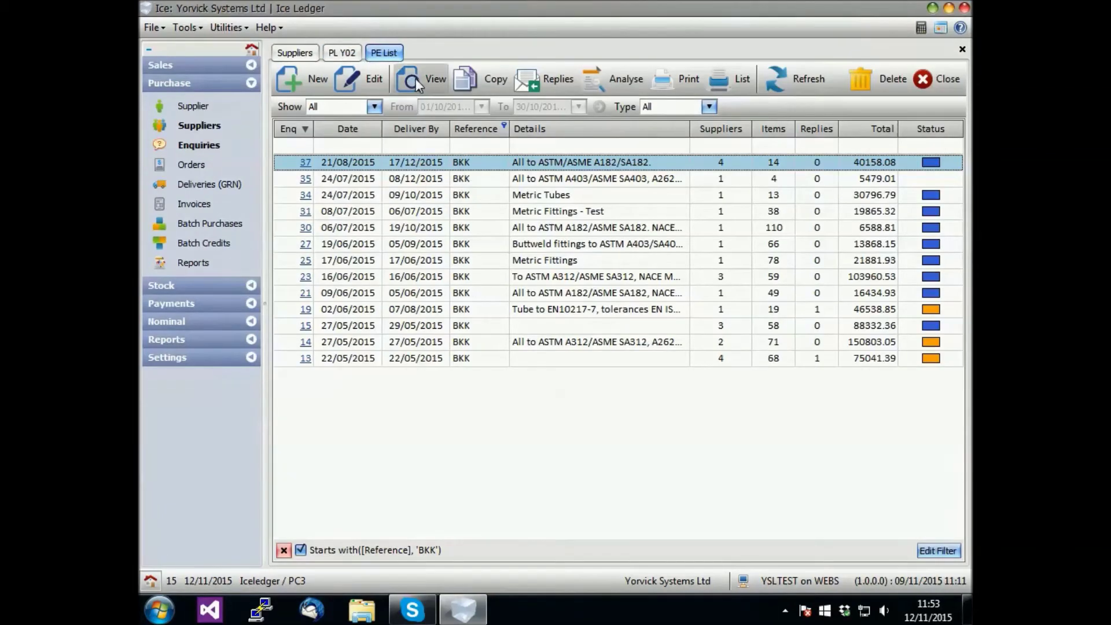
# Open purchase enquiry 37 for editing and export it to Excel.
pyautogui.click(370, 81)
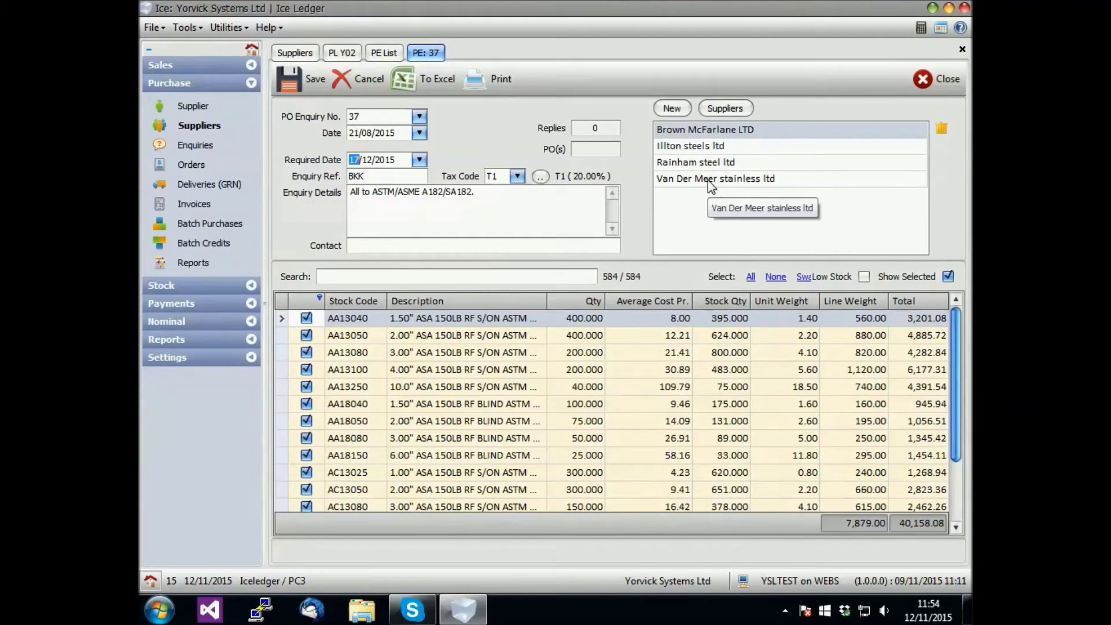
pyautogui.click(427, 83)
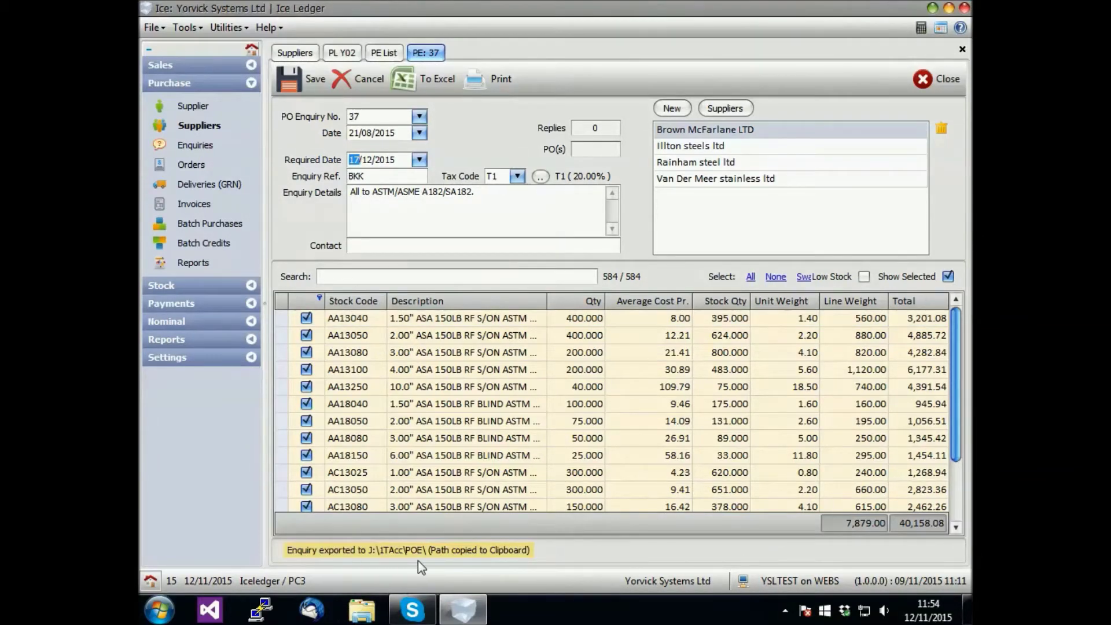
# Switch to Windows Explorer, go to the copied export path, look through pe-37-I01.xls in Excel, close it, and return to Ice Ledger.
pyautogui.click(361, 610)
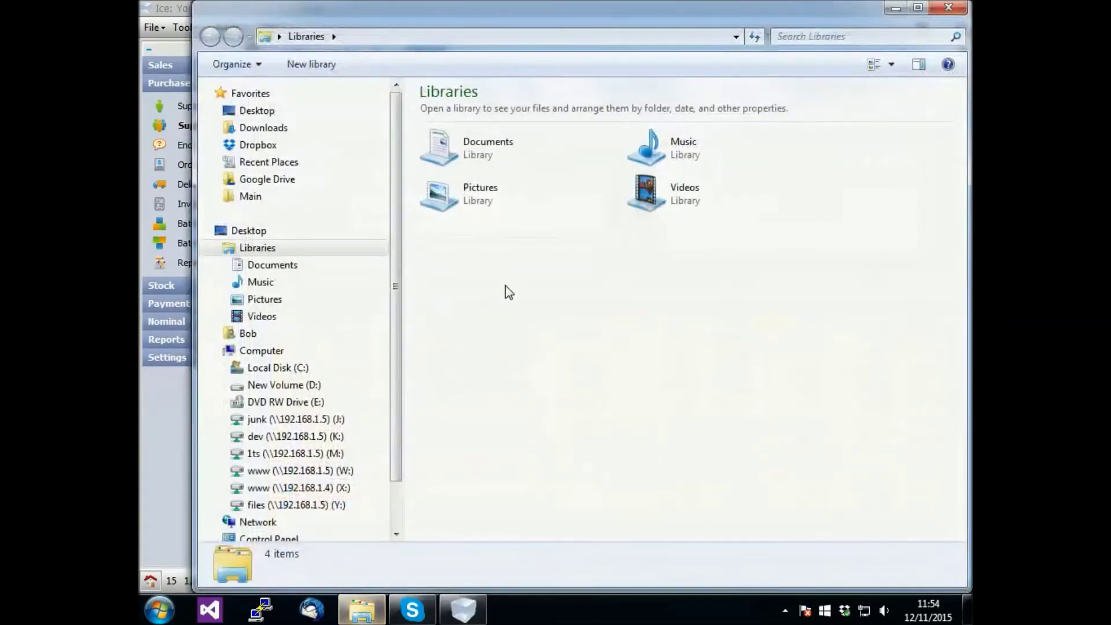
pyautogui.click(390, 41)
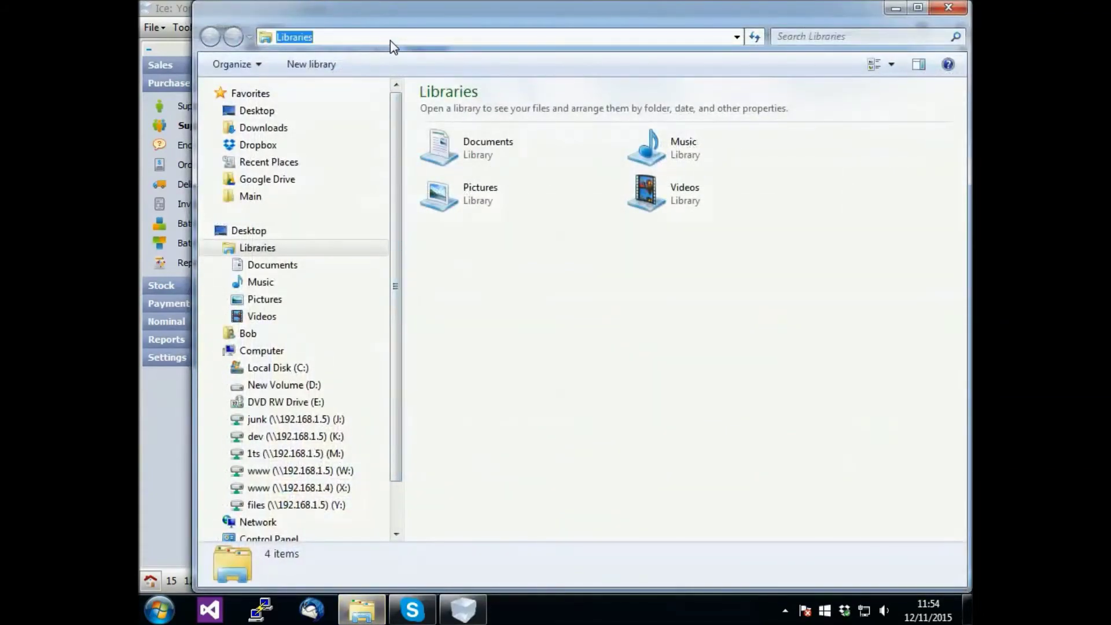
pyautogui.hotkey('ctrl', 'v')
pyautogui.press('Return')
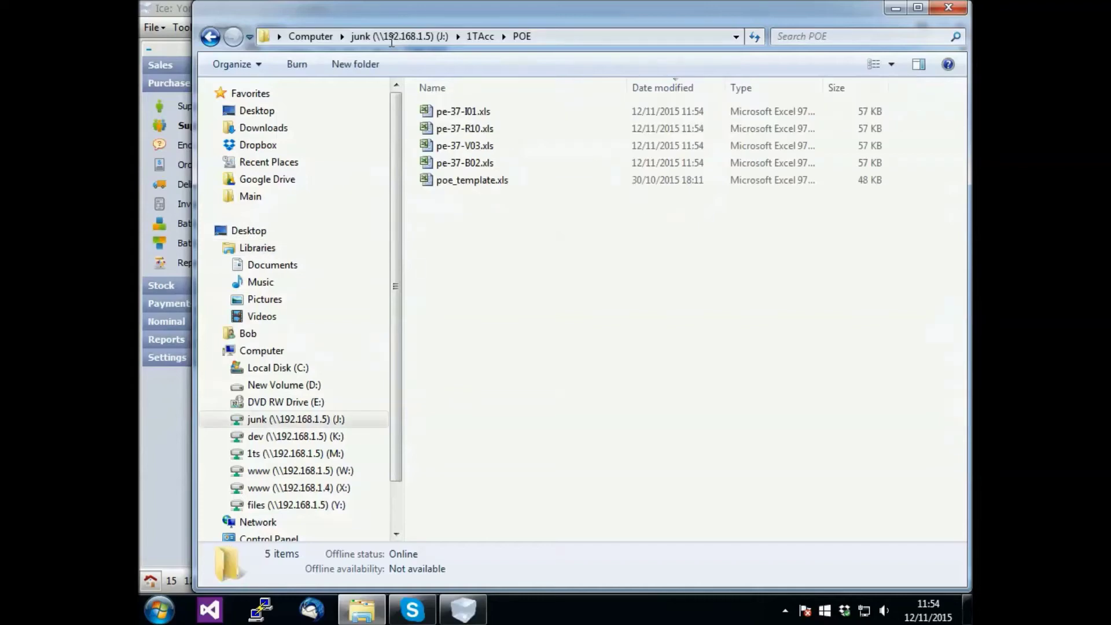
pyautogui.doubleClick(466, 111)
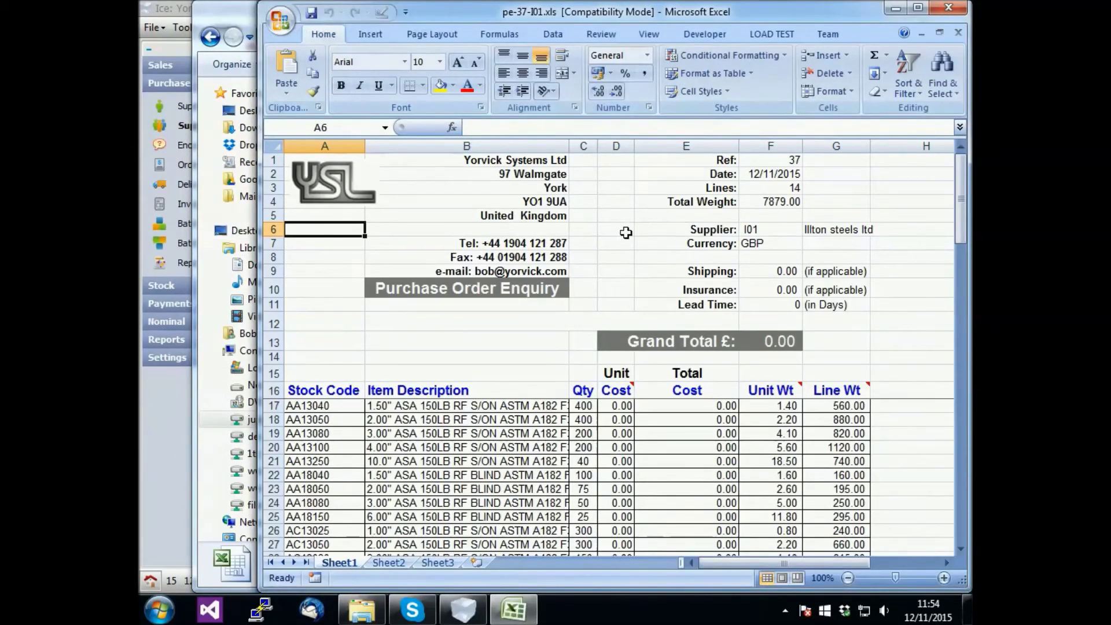
pyautogui.moveTo(961, 191)
pyautogui.mouseDown()
pyautogui.moveTo(963, 272)
pyautogui.moveTo(962, 171)
pyautogui.mouseUp()
pyautogui.click(949, 9)
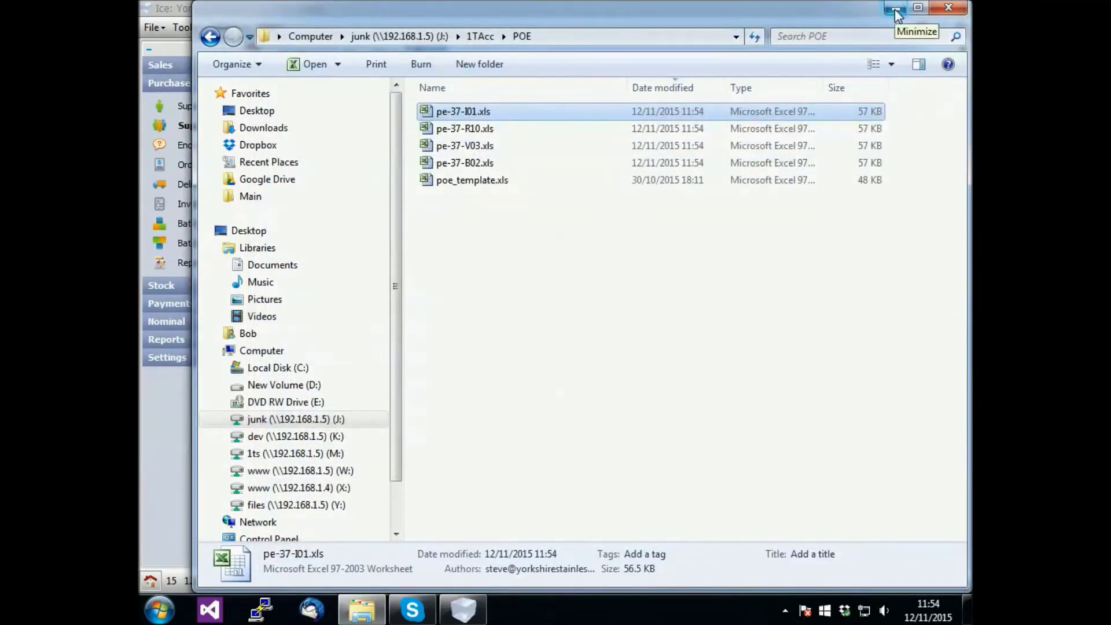
pyautogui.click(895, 10)
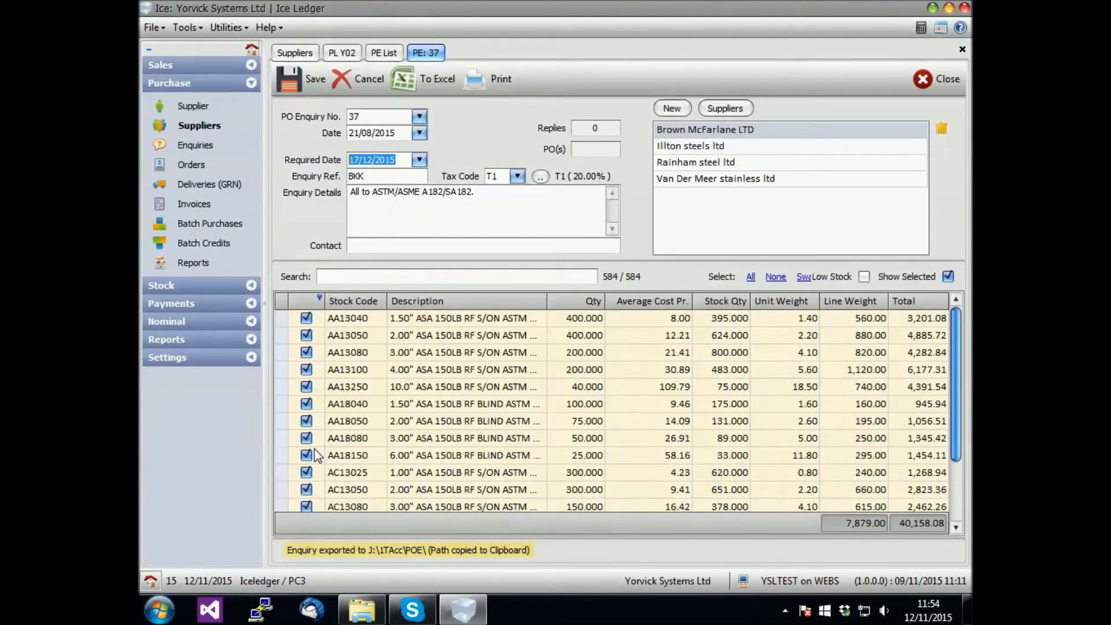
# Go back to the enquiries list, and open the Severfield Steel Ltd order from the purchase orders list for editing.
pyautogui.hotkey('ctrl', 'Tab')
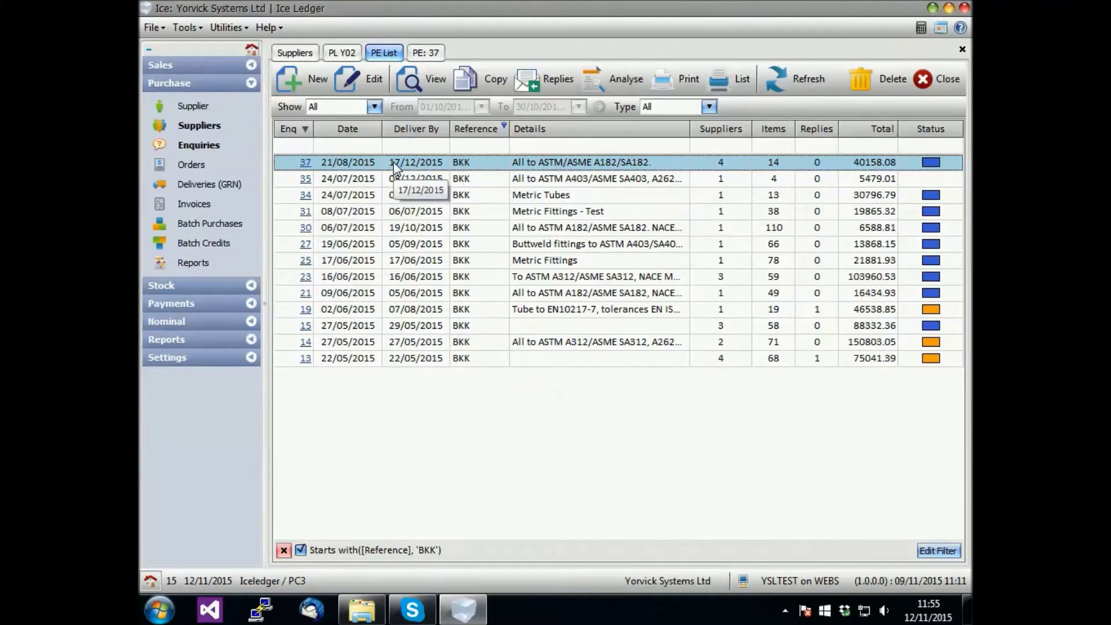
pyautogui.click(195, 169)
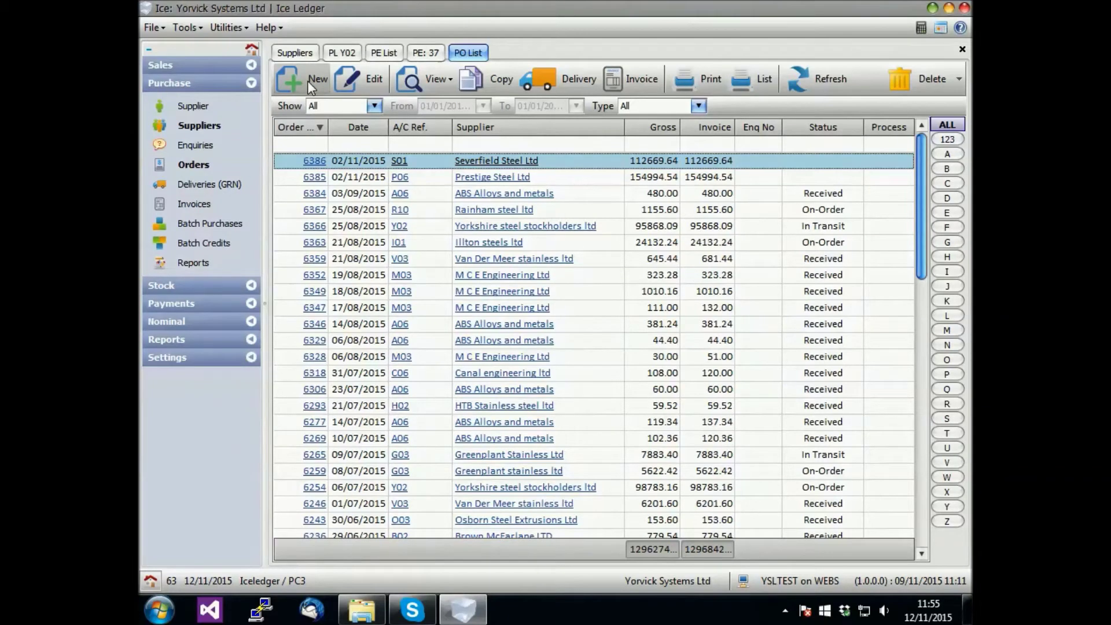
pyautogui.click(371, 84)
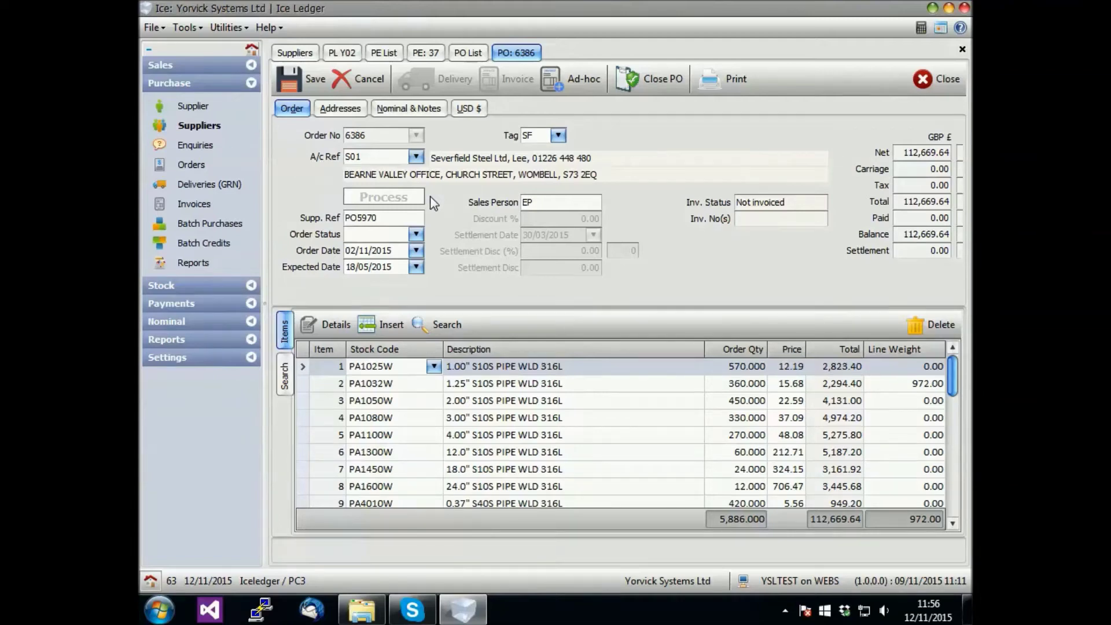
# Set the purchase order's status to In Transit and create a delivery (GRN) from it.
pyautogui.click(415, 233)
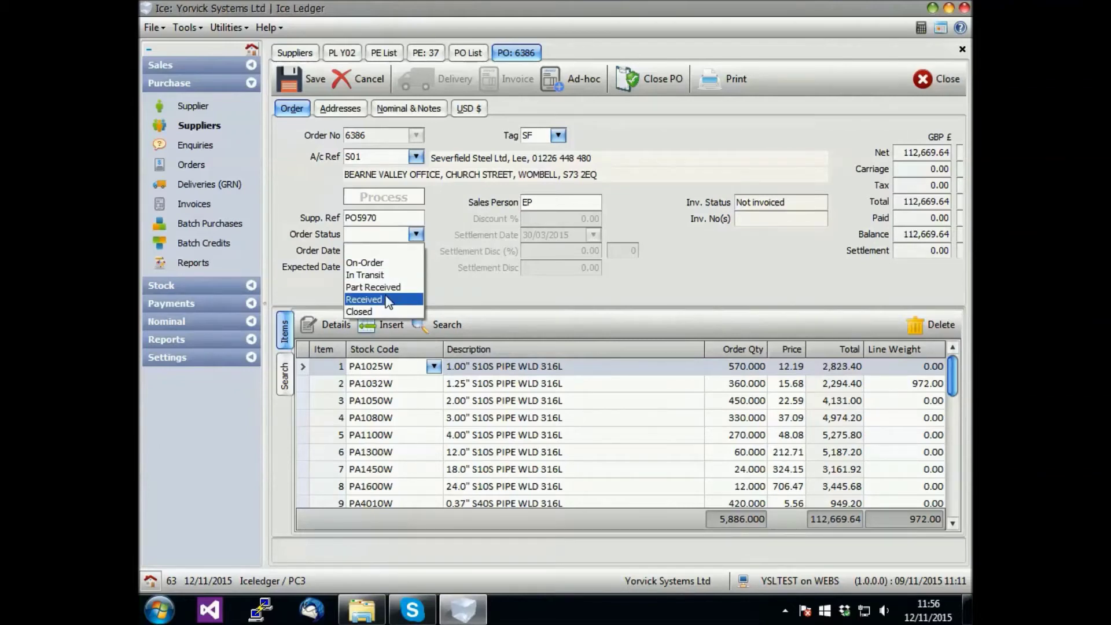
pyautogui.click(384, 275)
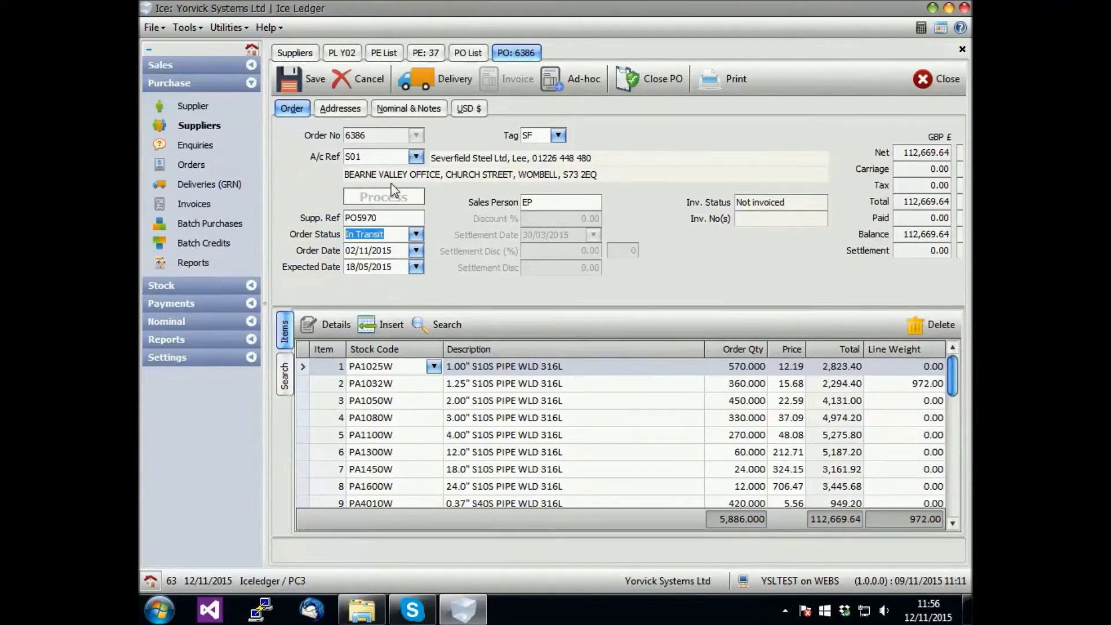
pyautogui.click(452, 78)
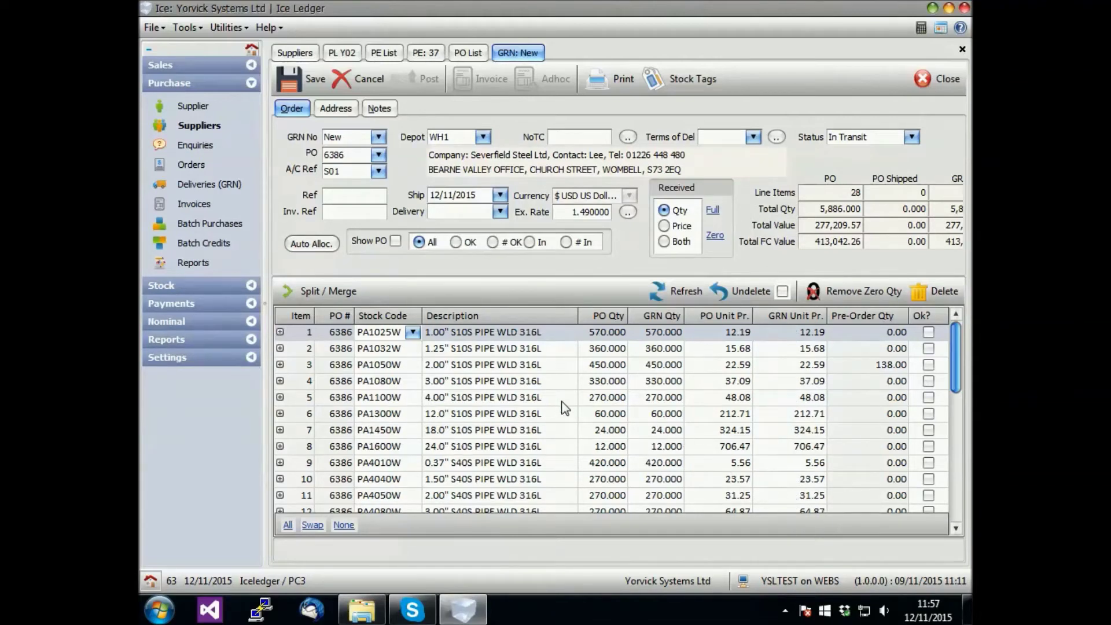
# Set the new delivery's status to In Stock and post it.
pyautogui.click(912, 138)
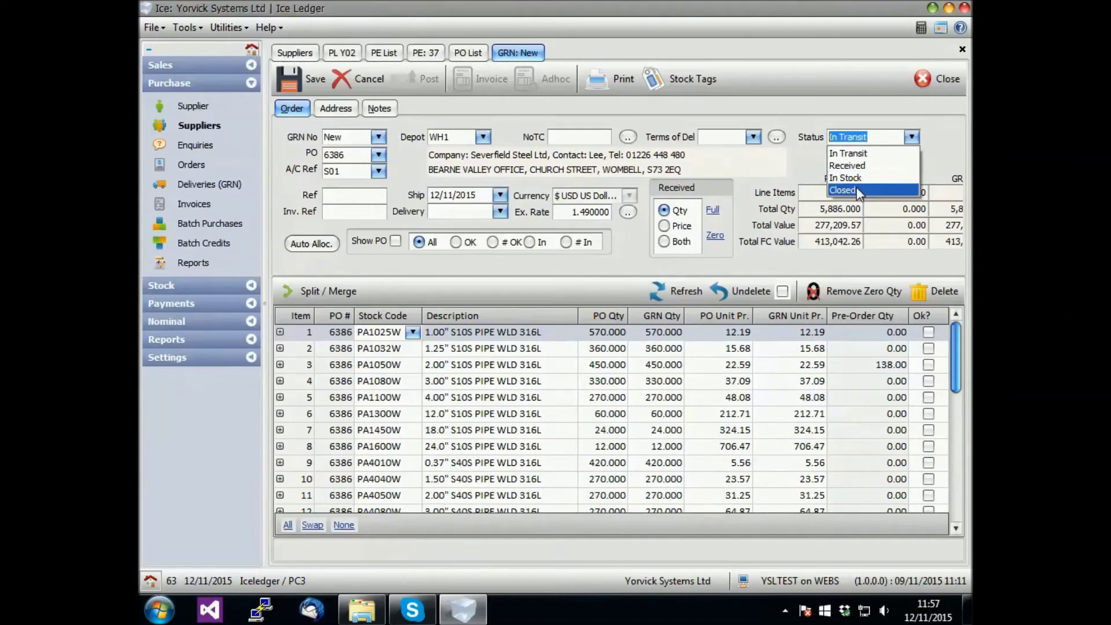
pyautogui.click(865, 178)
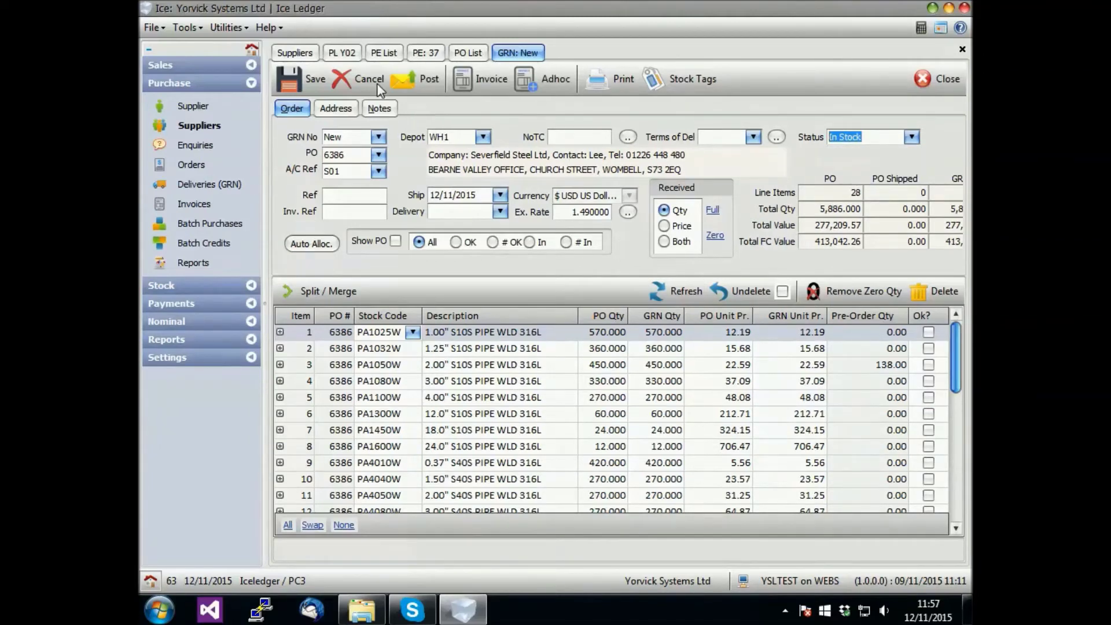
pyautogui.click(402, 81)
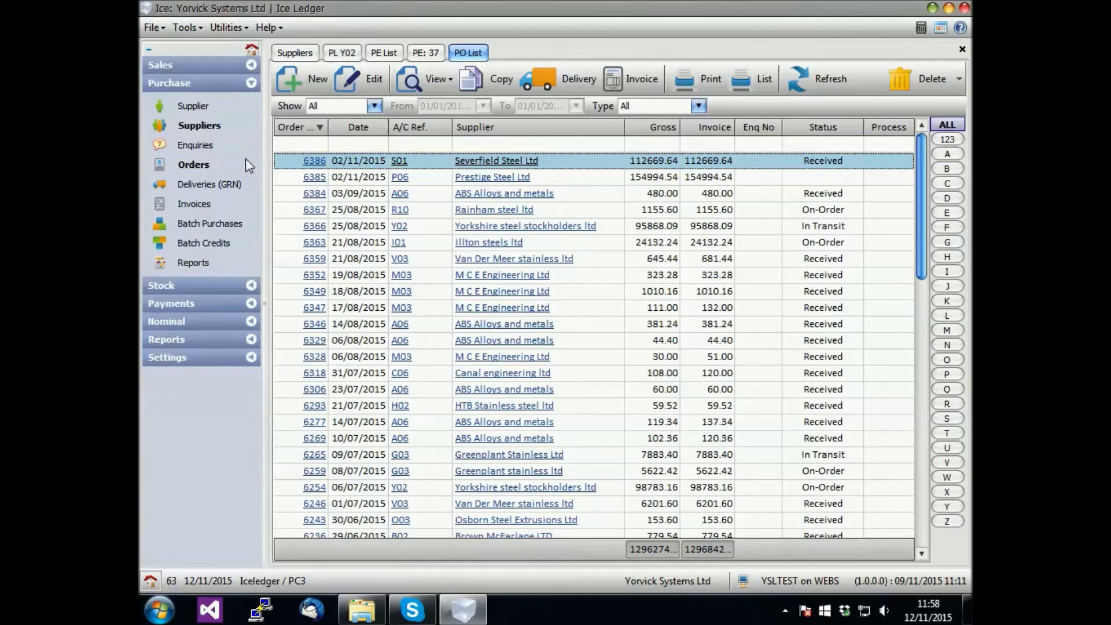
# Open the newest Severfield Steel Ltd delivery from the purchase deliveries list for editing.
pyautogui.click(234, 185)
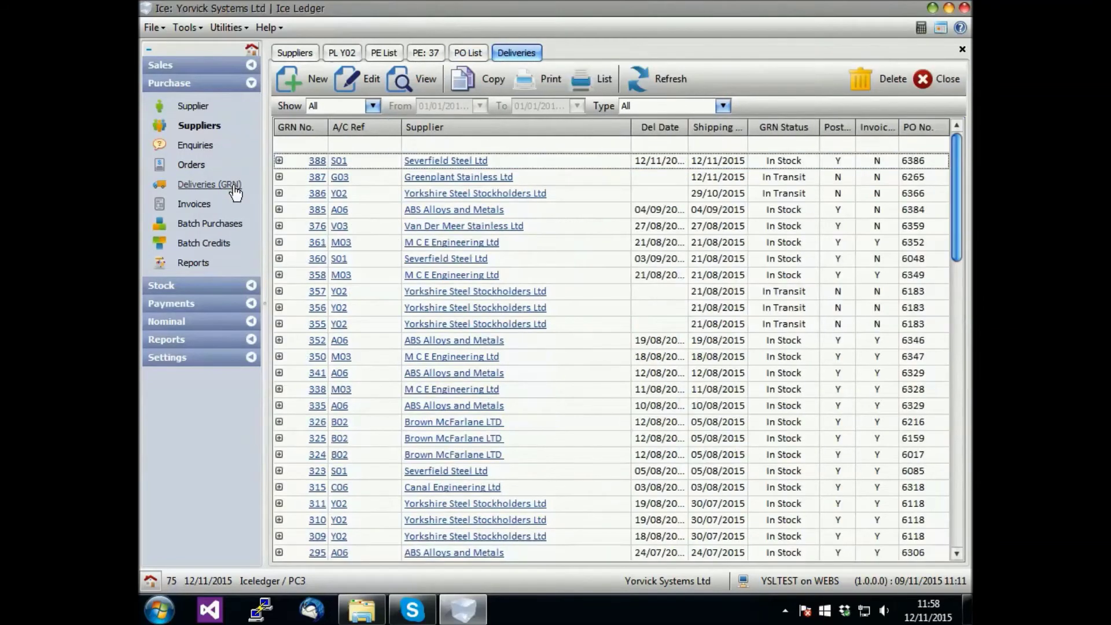
pyautogui.click(499, 161)
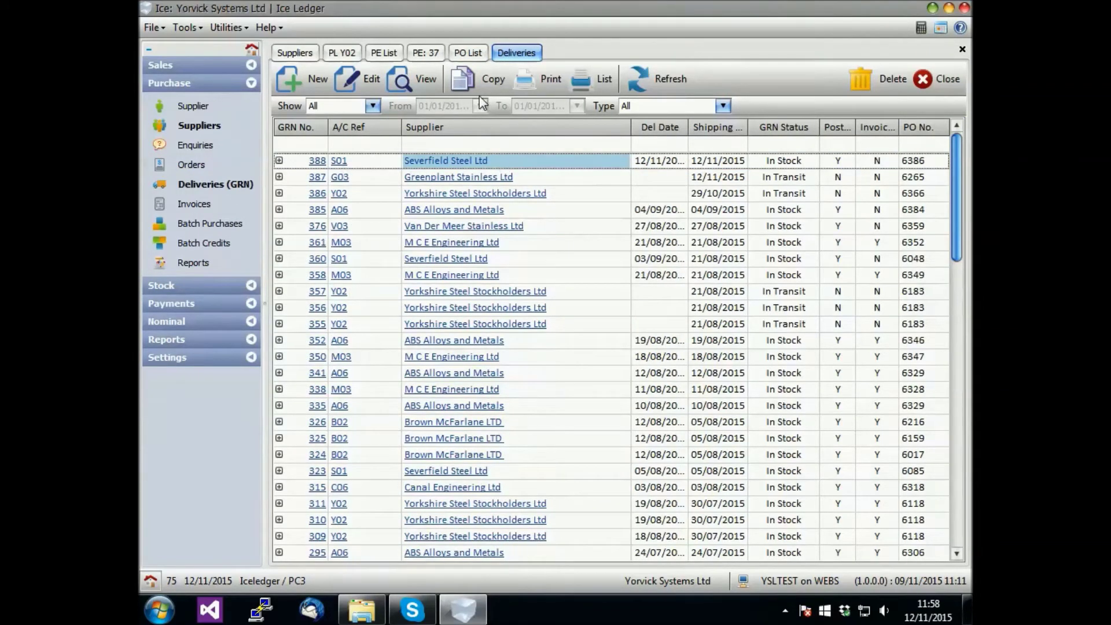
pyautogui.click(363, 77)
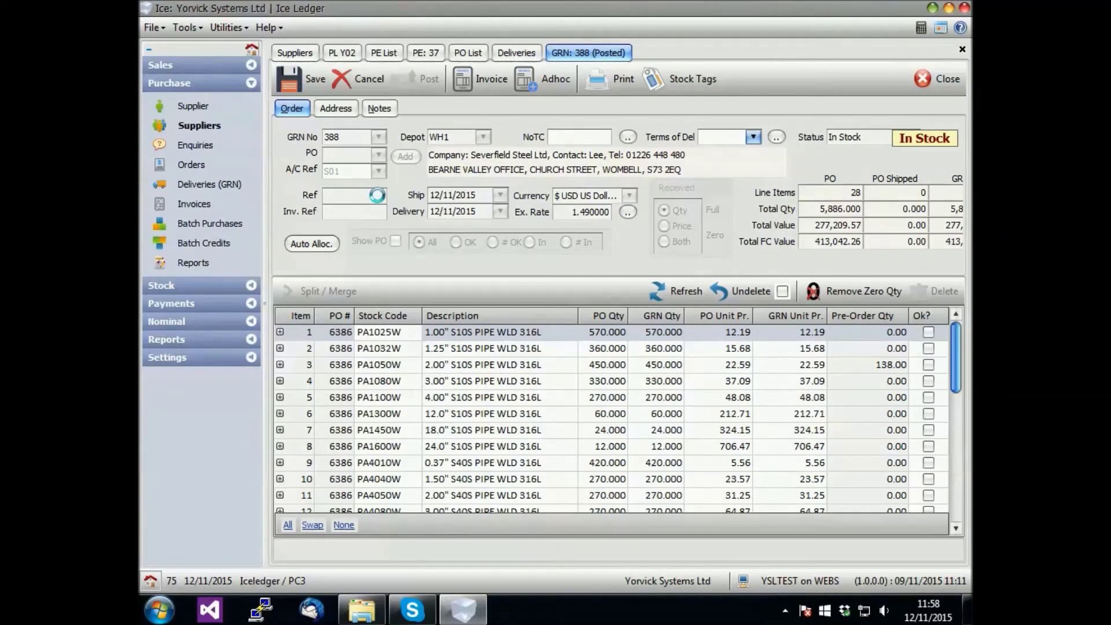
# Preview and create the purchase invoice from the posted delivery, and display the purchase invoices list.
pyautogui.click(490, 88)
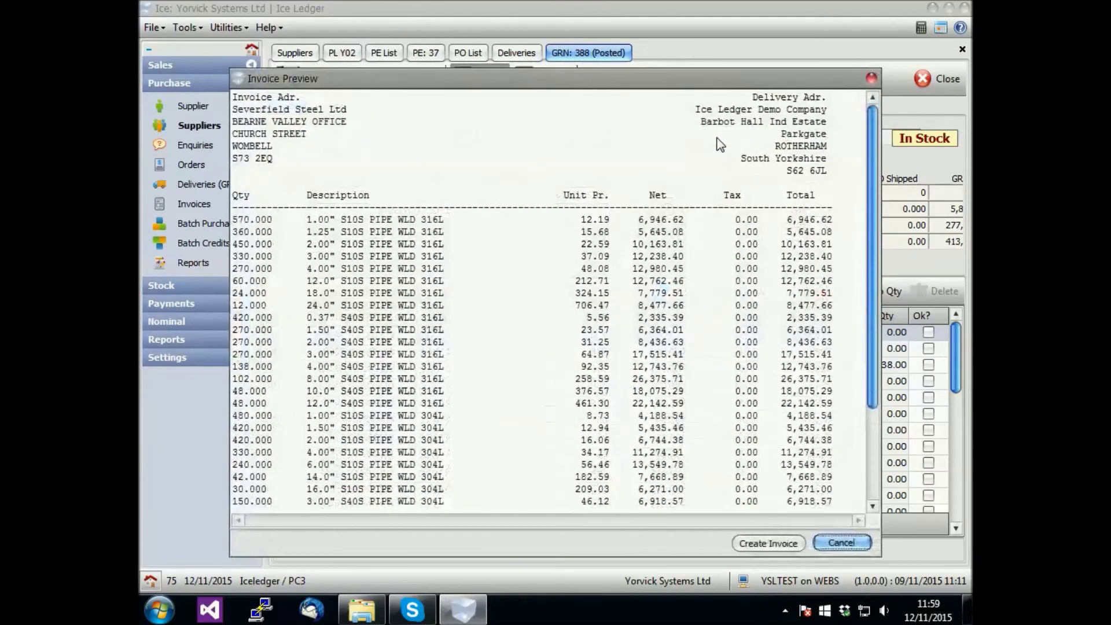
pyautogui.moveTo(871, 151); pyautogui.dragTo(862, 191)
pyautogui.scroll(1, 862, 191)
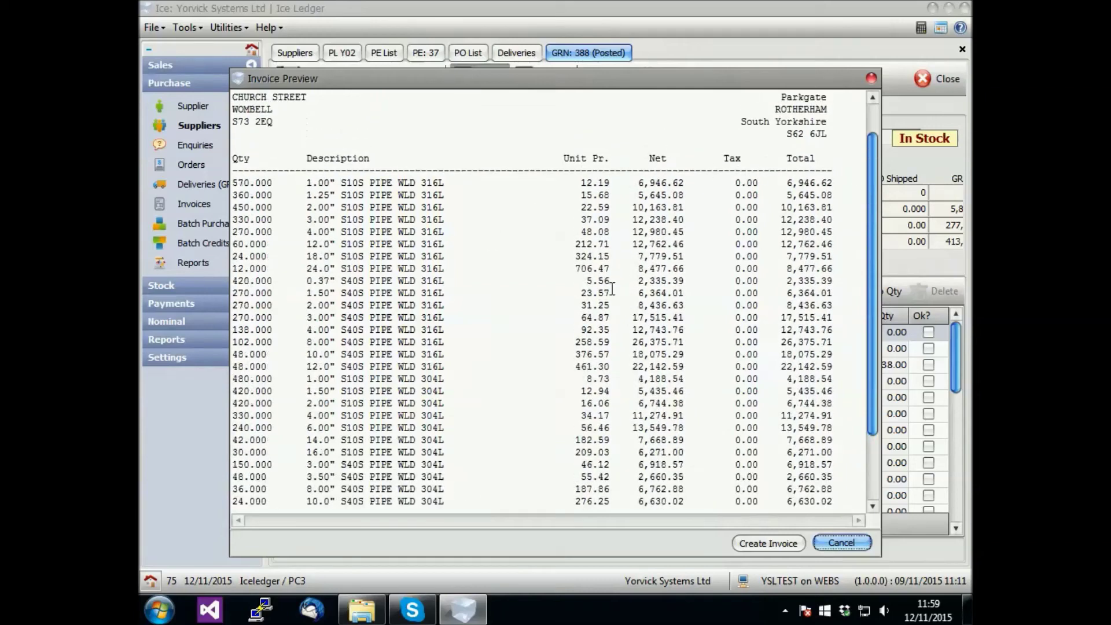
pyautogui.click(769, 547)
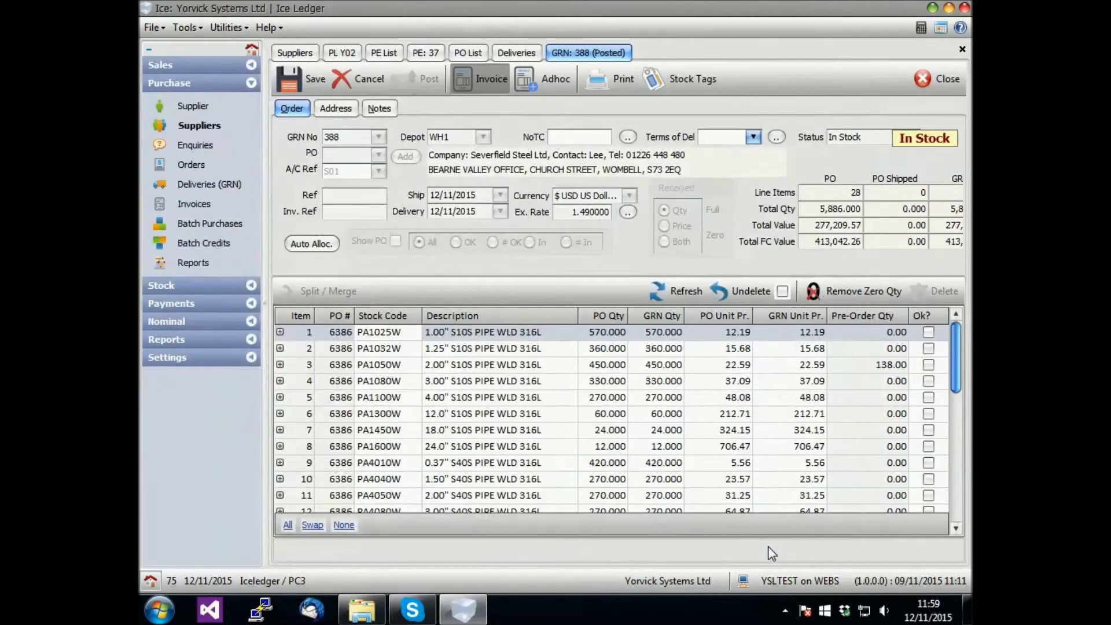
pyautogui.click(204, 206)
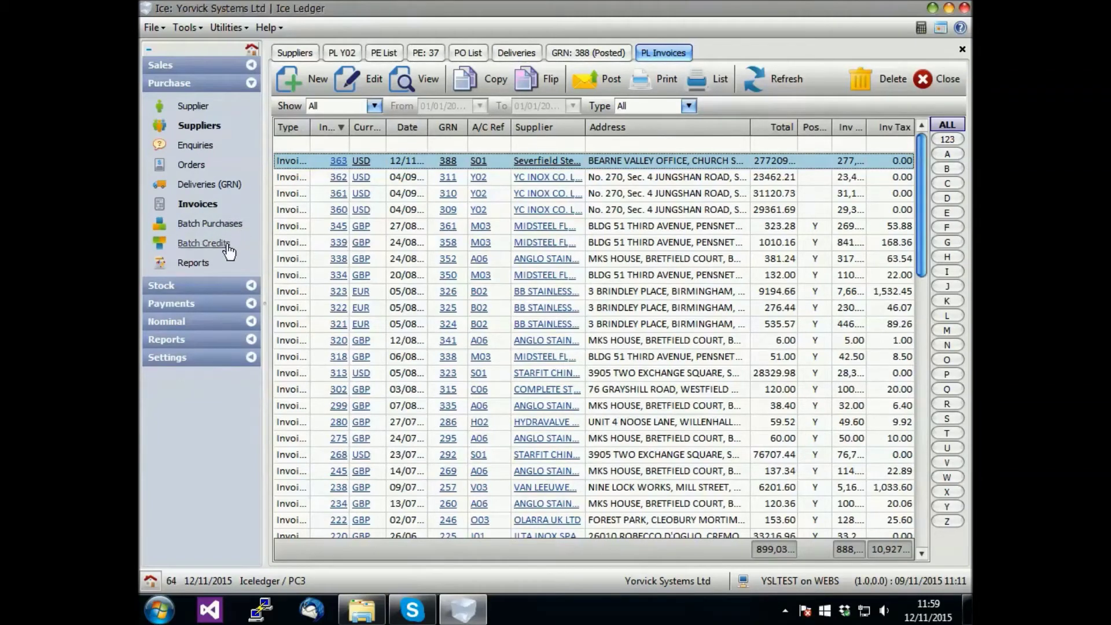
# Go from the Purchase module to the Stock items list and open item AA124040.
pyautogui.click(210, 83)
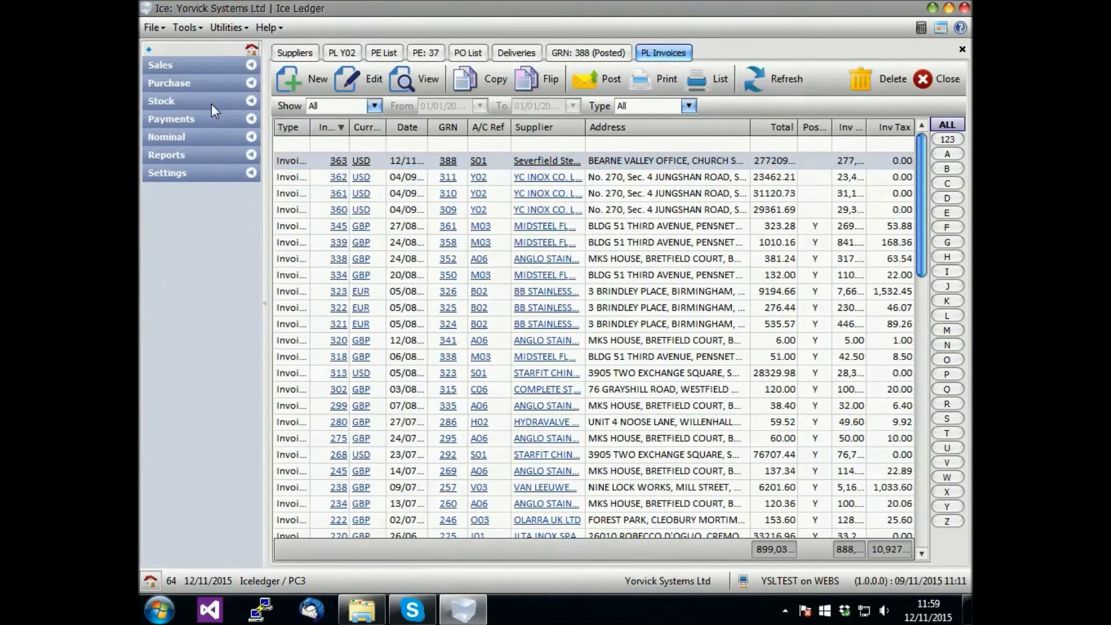
pyautogui.click(213, 103)
pyautogui.click(187, 146)
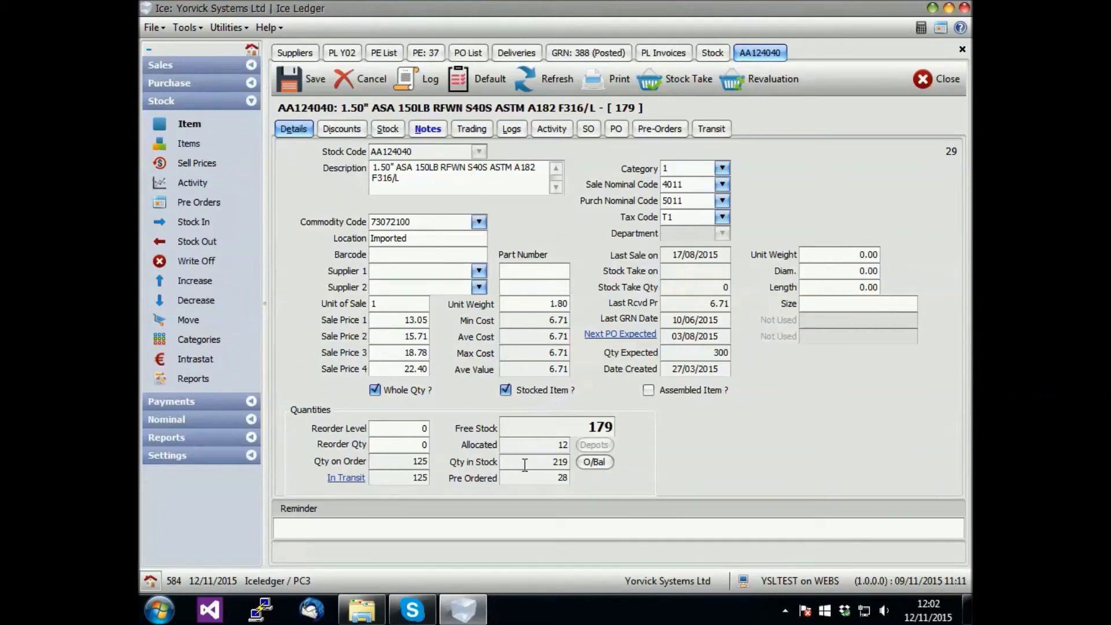
# Examine item AA124040's in-stock, allocated, pre-ordered, free, on-order and expected quantities.
pyautogui.moveTo(549, 462); pyautogui.dragTo(573, 461)
pyautogui.moveTo(545, 446); pyautogui.dragTo(570, 445)
pyautogui.moveTo(532, 480); pyautogui.dragTo(566, 476)
pyautogui.click(558, 425)
pyautogui.moveTo(557, 425); pyautogui.dragTo(623, 438)
pyautogui.click(418, 461)
pyautogui.moveTo(409, 461); pyautogui.dragTo(431, 461)
pyautogui.click(721, 352)
pyautogui.doubleClick(721, 352)
# Look through item AA124040's stock bins, notes, trading, logs and activity history.
pyautogui.click(387, 129)
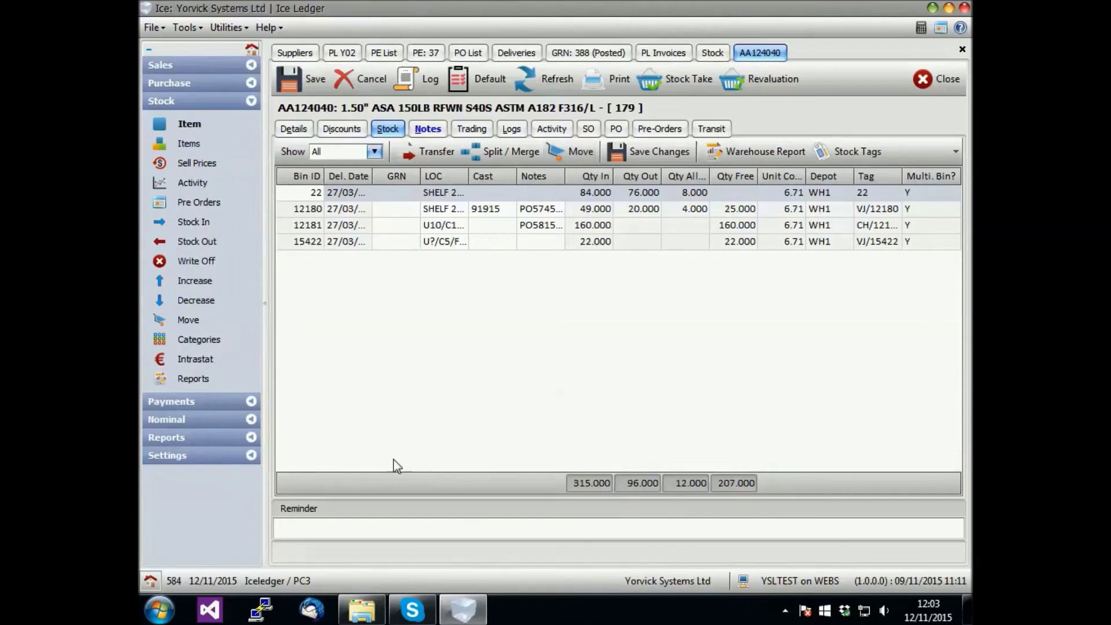
pyautogui.click(330, 525)
pyautogui.click(428, 130)
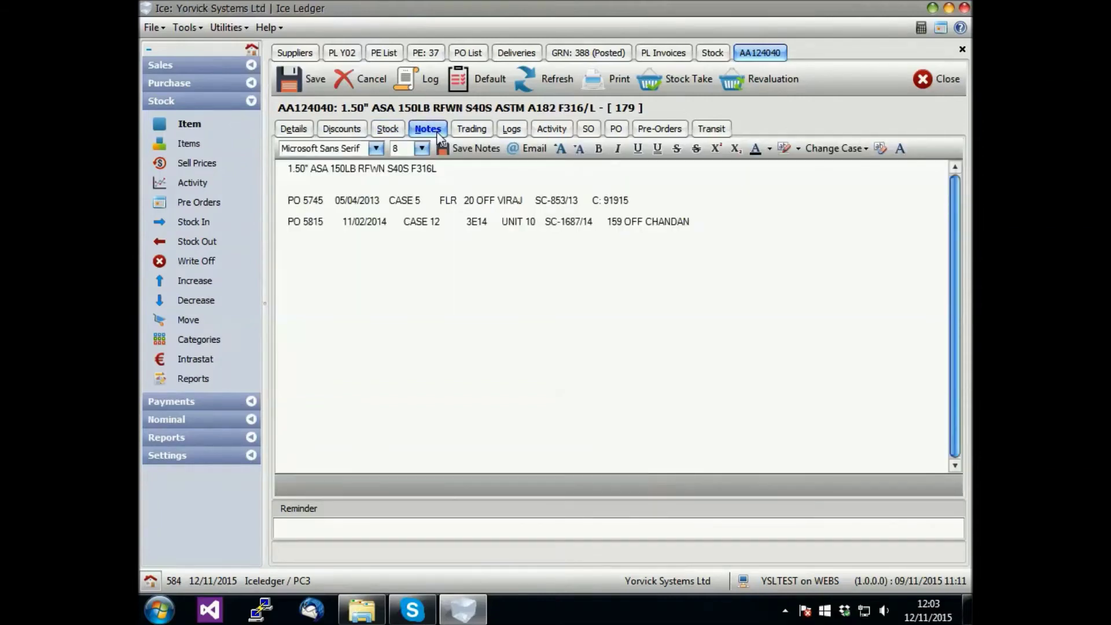
pyautogui.click(481, 133)
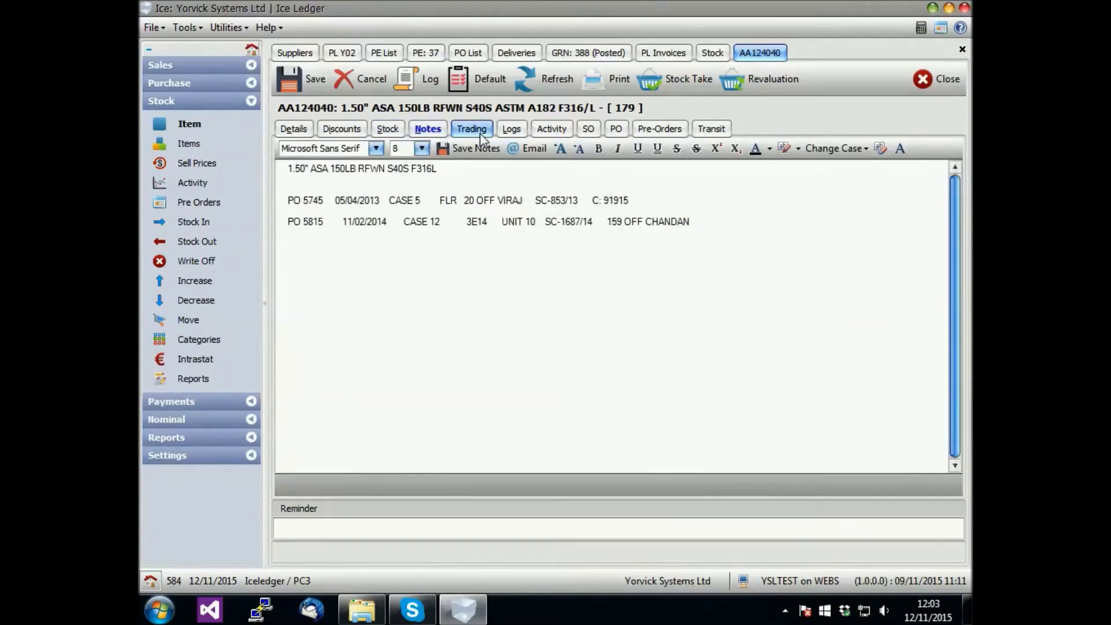
pyautogui.click(513, 133)
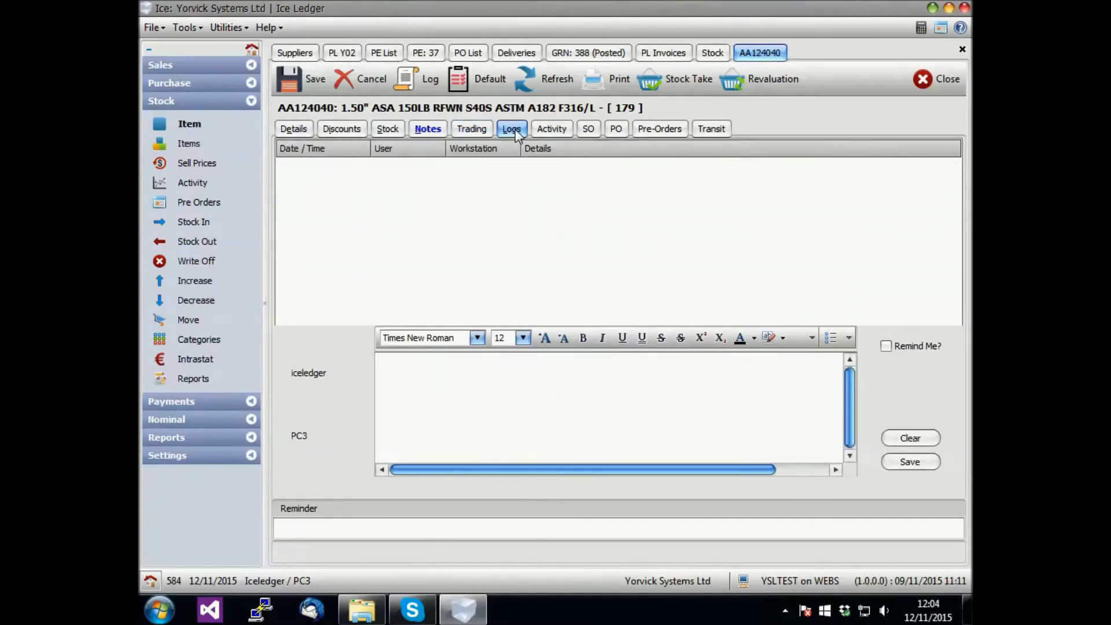
pyautogui.click(552, 130)
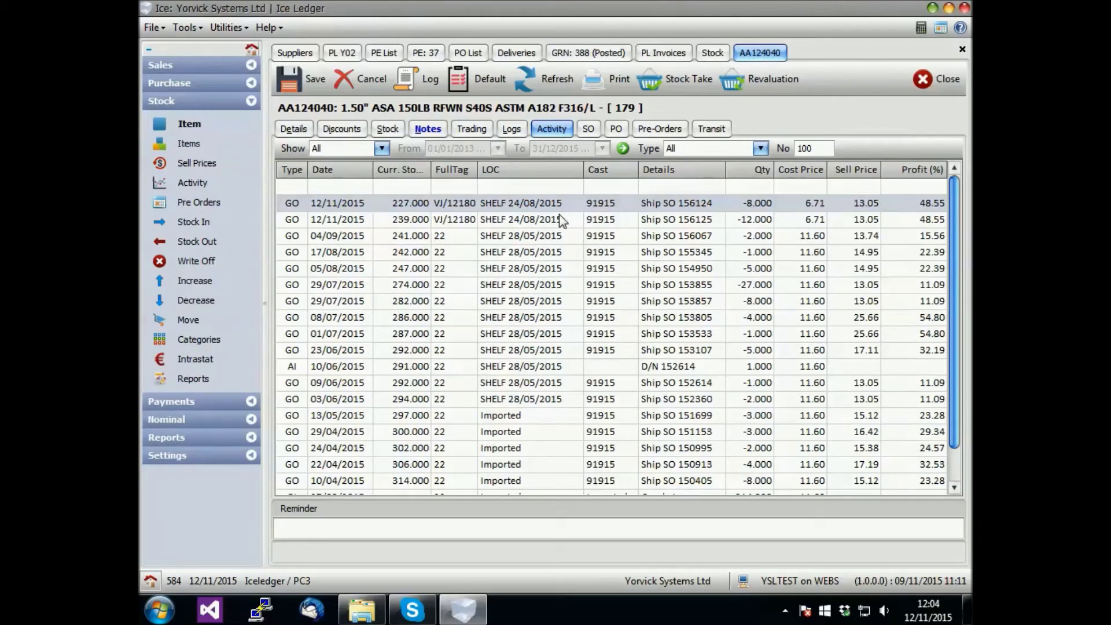
# Review the sales orders, purchase orders, pre-orders and in-transit deliveries linked to item AA124040.
pyautogui.click(589, 130)
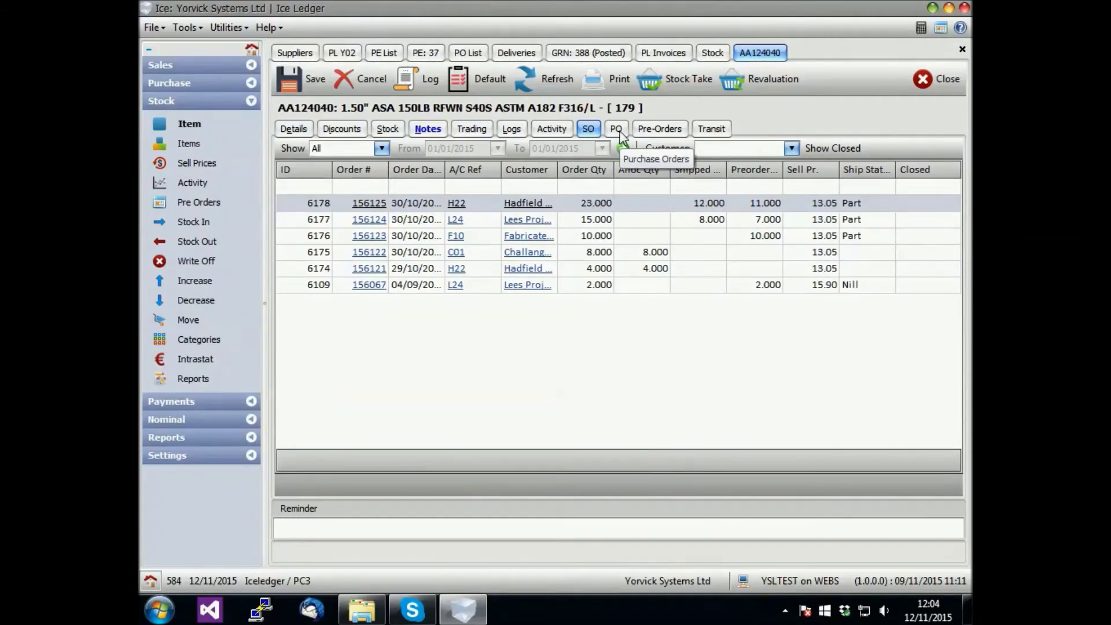
pyautogui.click(618, 131)
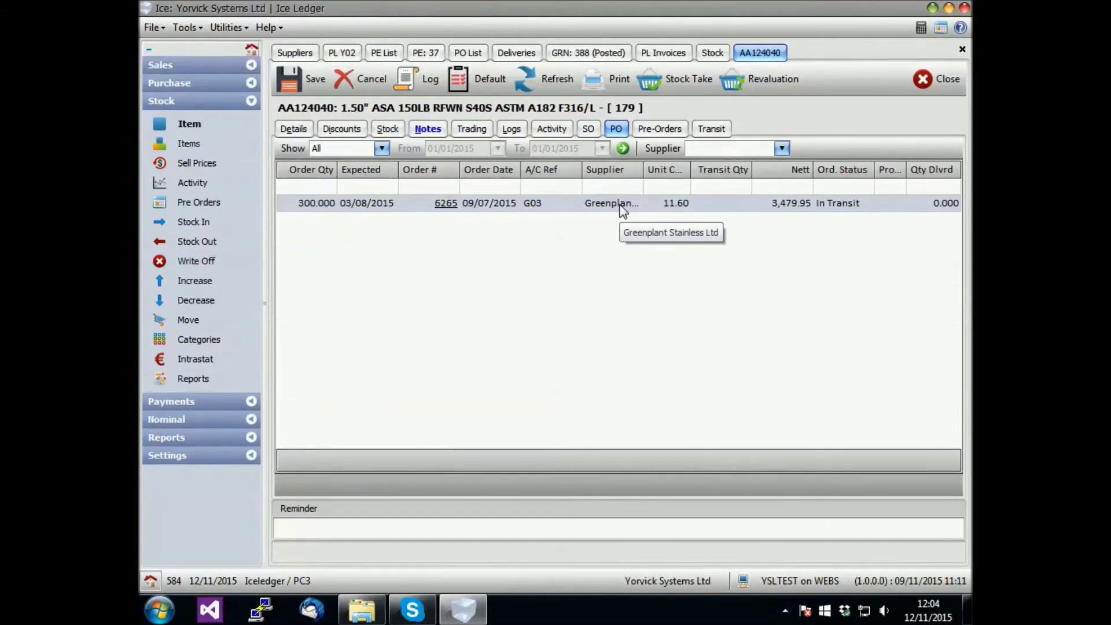
pyautogui.click(662, 129)
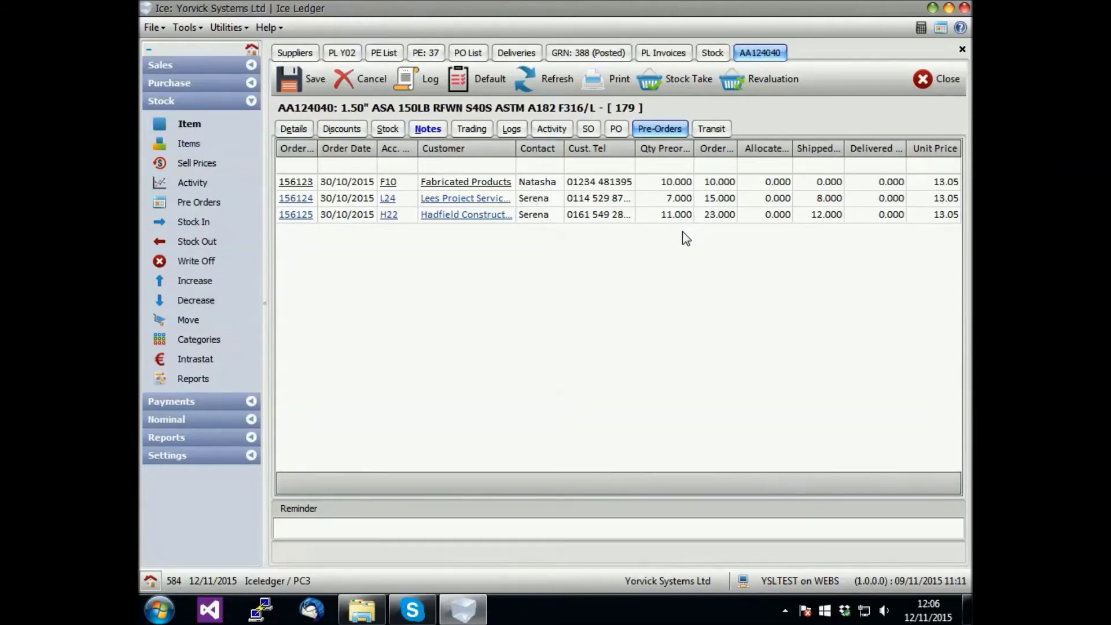
pyautogui.click(713, 132)
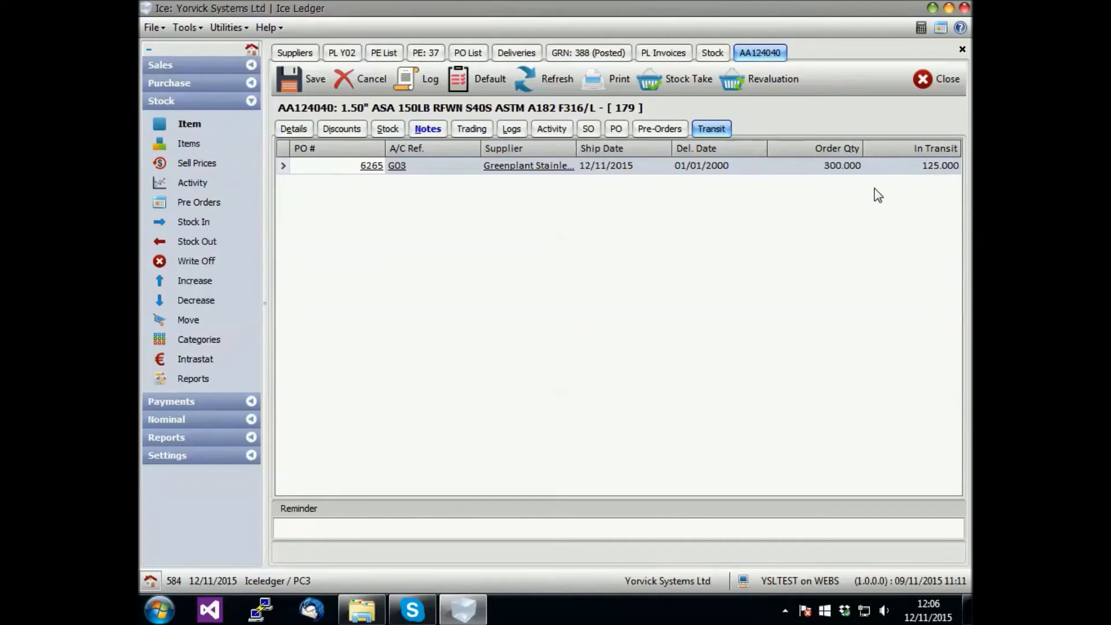
# In the stock sell prices, enable automatic updating of prices 2 - 4 and enter Sell Price 1 as 55 for AA121100 and 13.45 for AA124040.
pyautogui.click(200, 165)
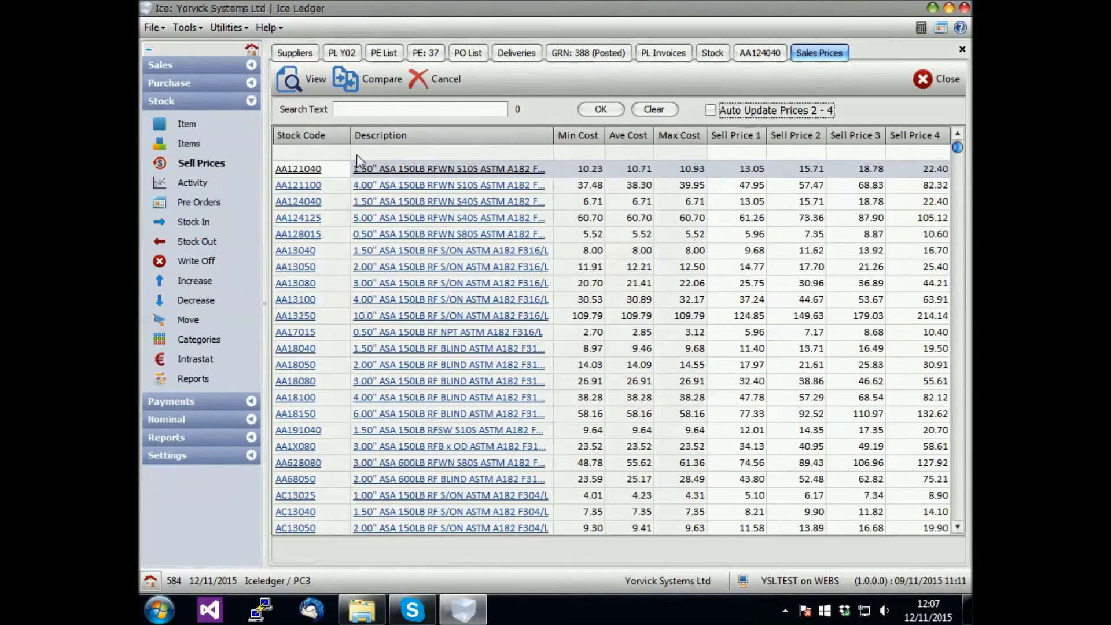
pyautogui.click(711, 114)
pyautogui.click(746, 185)
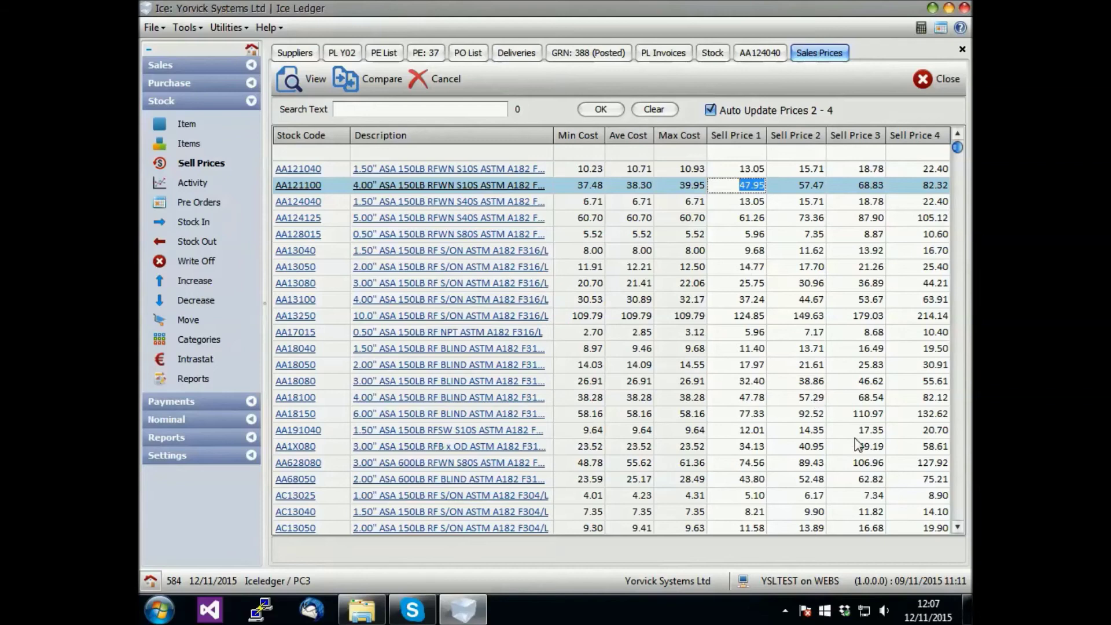
pyautogui.write('55')
pyautogui.press('Return')
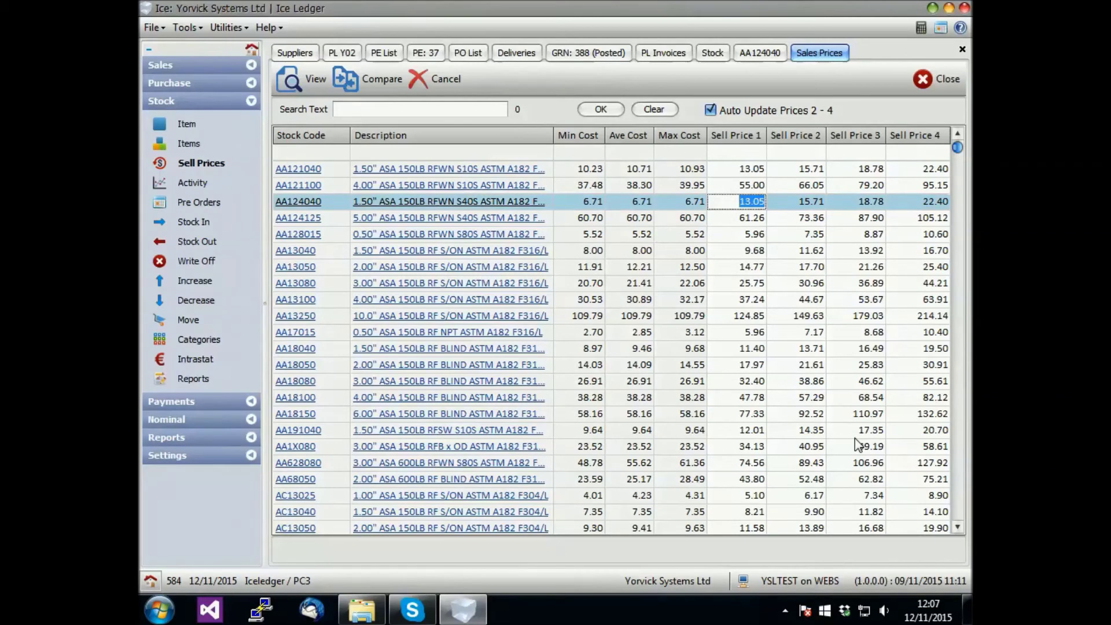
pyautogui.write('13.45')
pyautogui.press('Return')
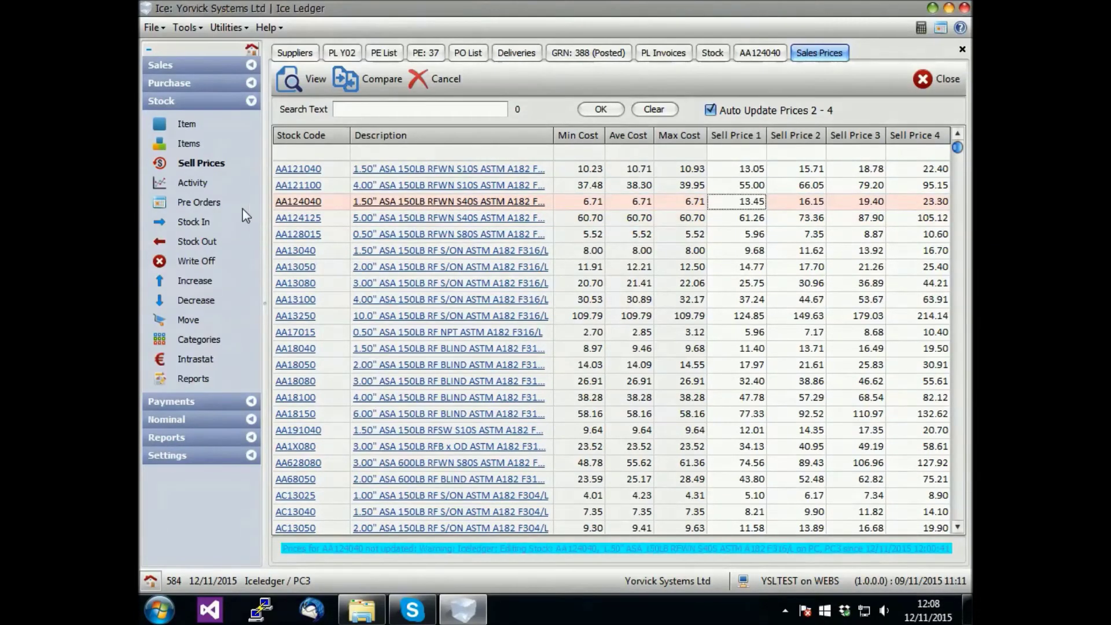
# Open the stock activity list, clear its stock code filter, and show the Custom period 05/11/2015 to 12/11/2015.
pyautogui.click(197, 184)
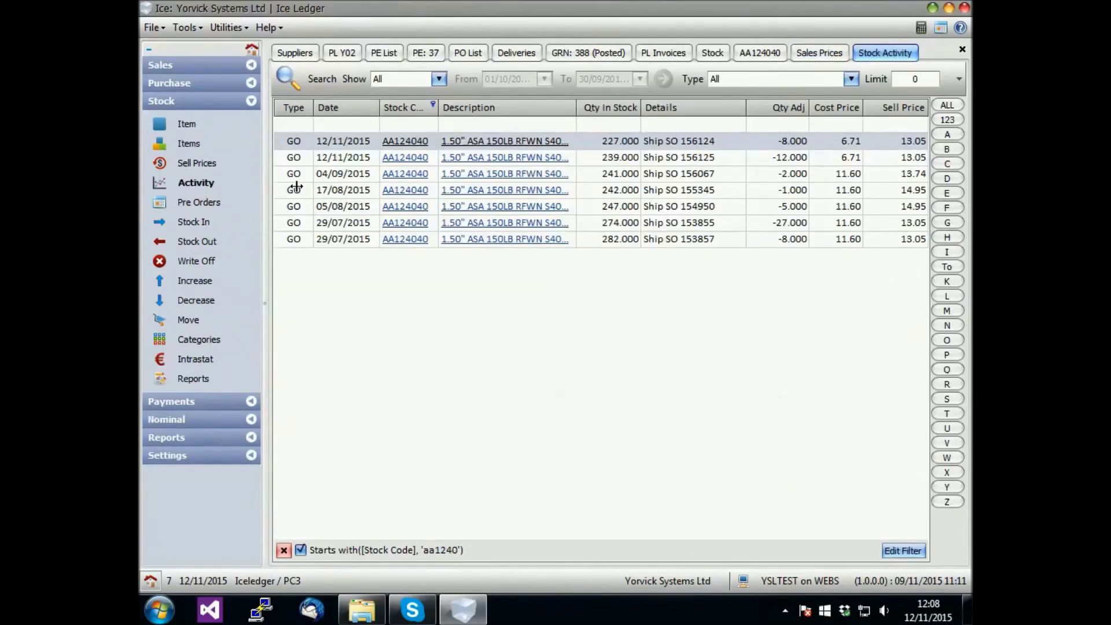
pyautogui.click(285, 551)
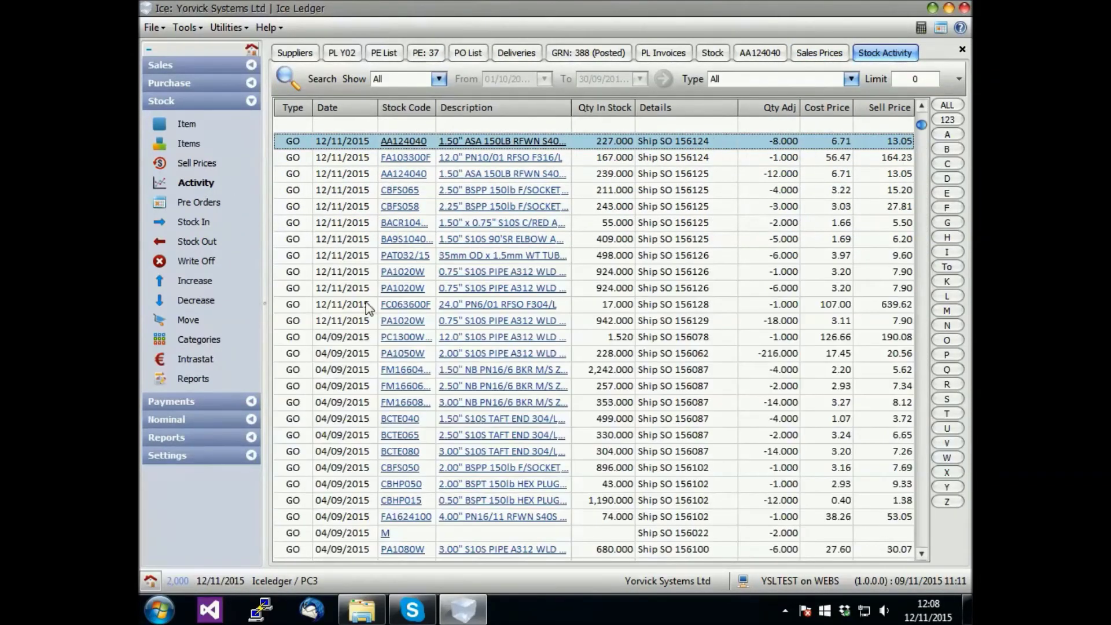
pyautogui.click(441, 77)
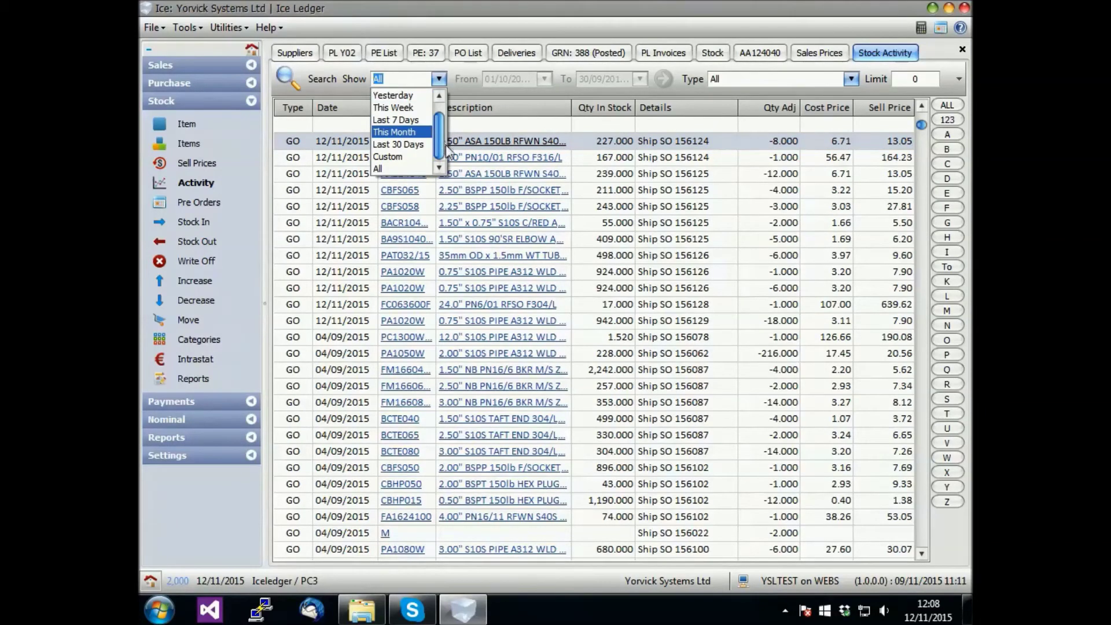
pyautogui.scroll(1, 448, 151)
pyautogui.scroll(-1, 442, 133)
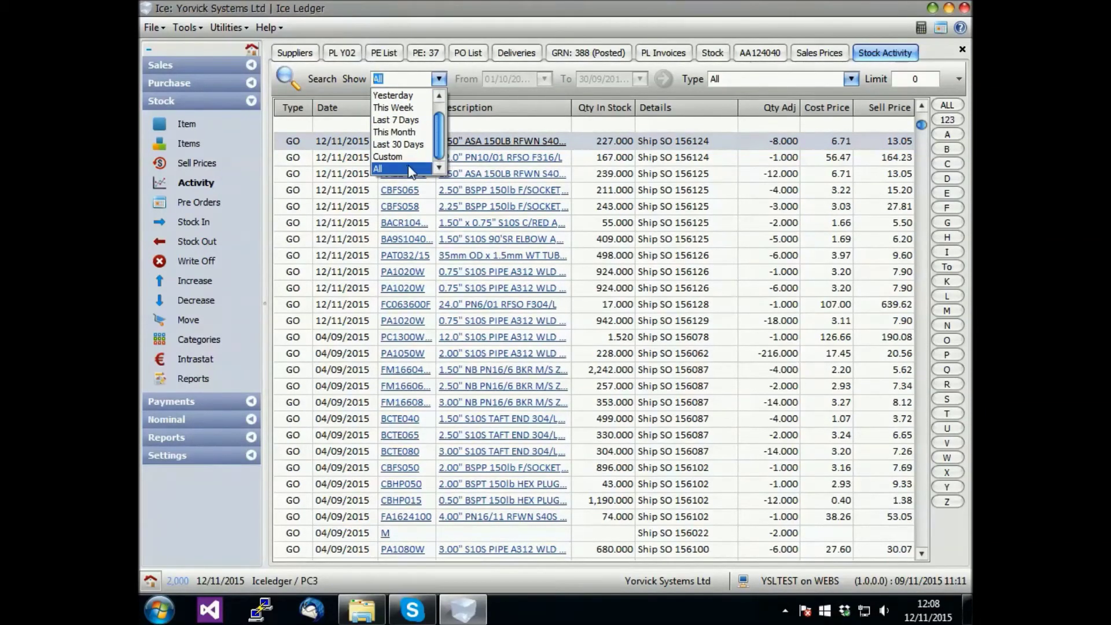
pyautogui.click(403, 157)
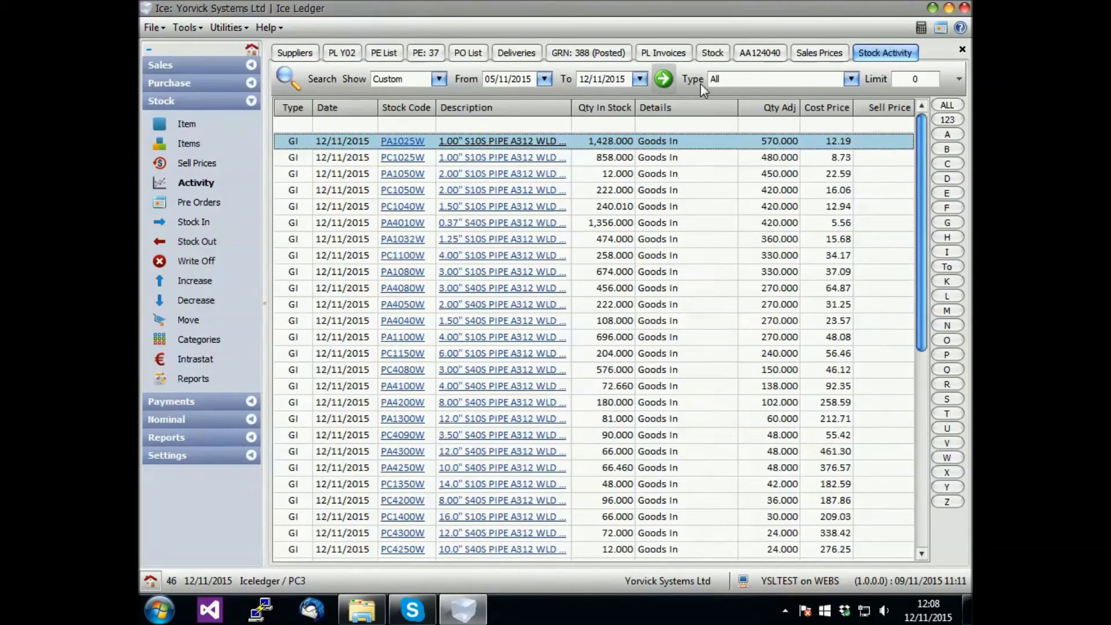
# Filter the stock activity by the transaction type Stock In (IN).
pyautogui.click(848, 80)
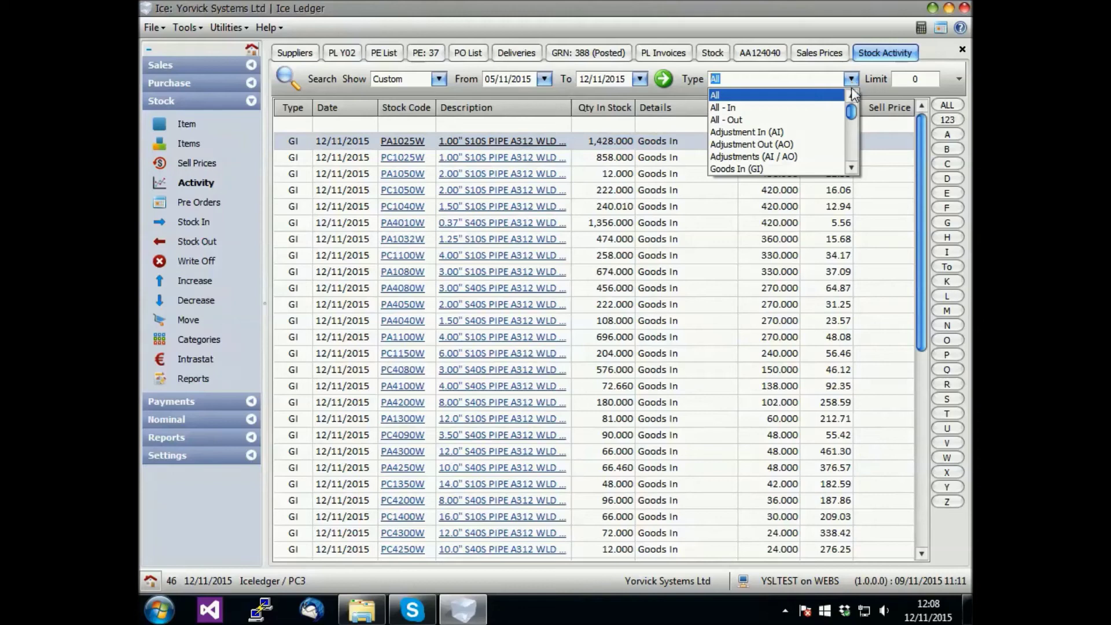
pyautogui.click(850, 169)
pyautogui.click(851, 169)
pyautogui.click(851, 169)
pyautogui.click(851, 169)
pyautogui.click(851, 169)
pyautogui.click(851, 169)
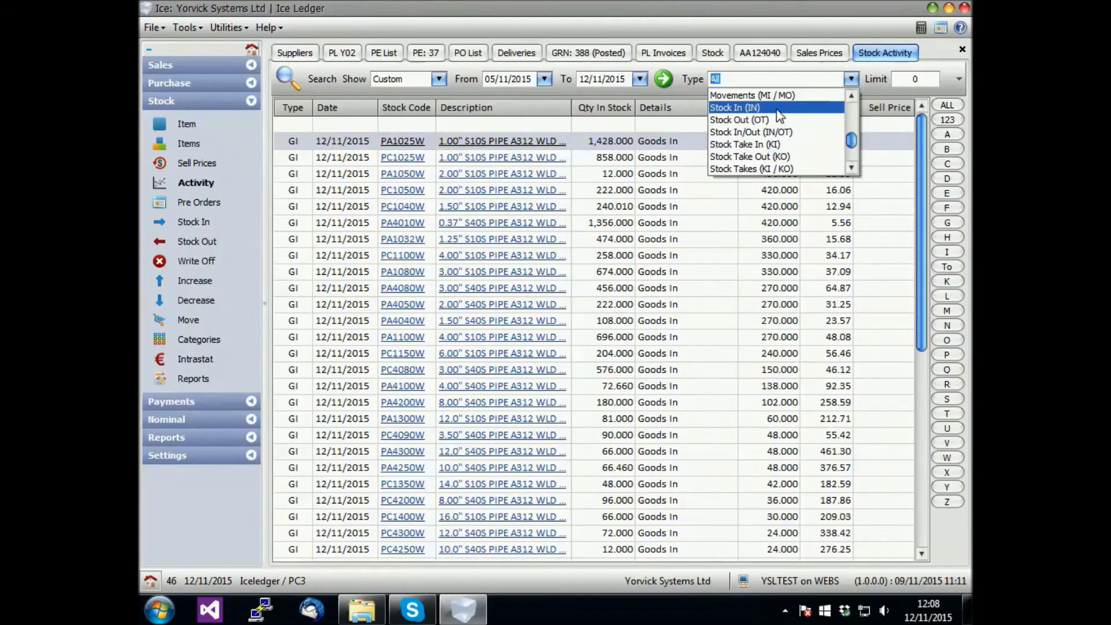
pyautogui.click(781, 109)
# Reset the stock activity's transaction type filter to All.
pyautogui.click(776, 79)
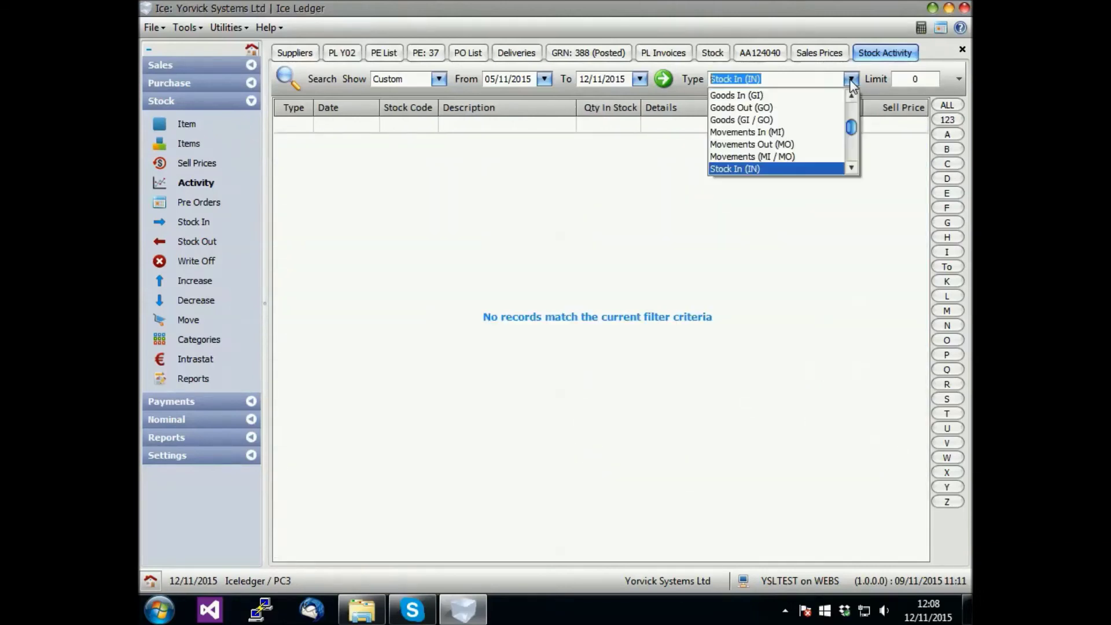
pyautogui.scroll(2, 764, 141)
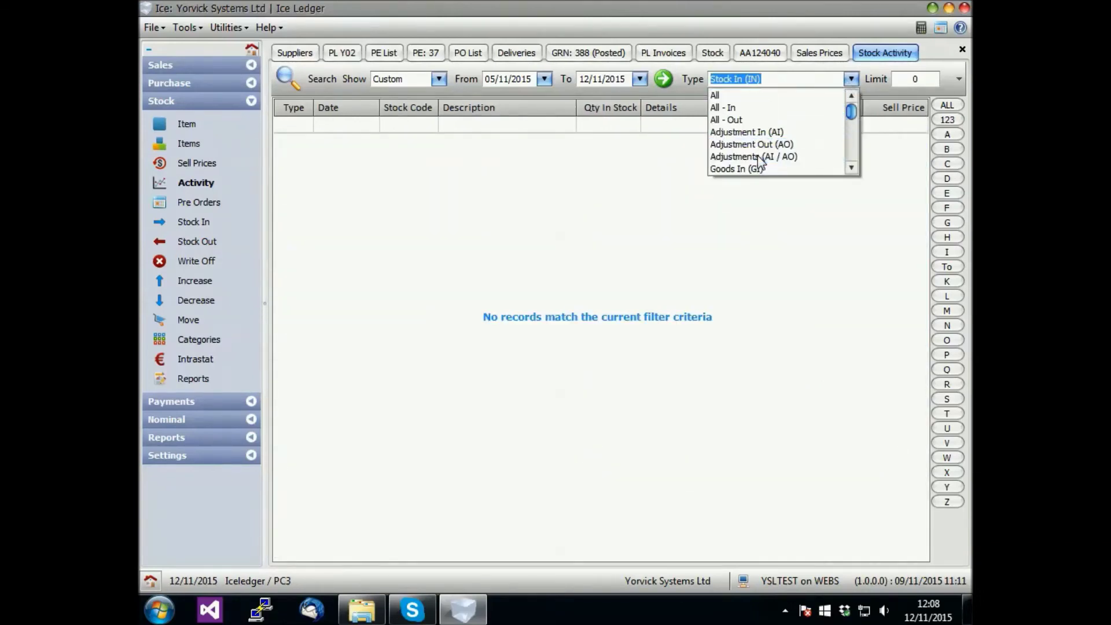
pyautogui.click(730, 94)
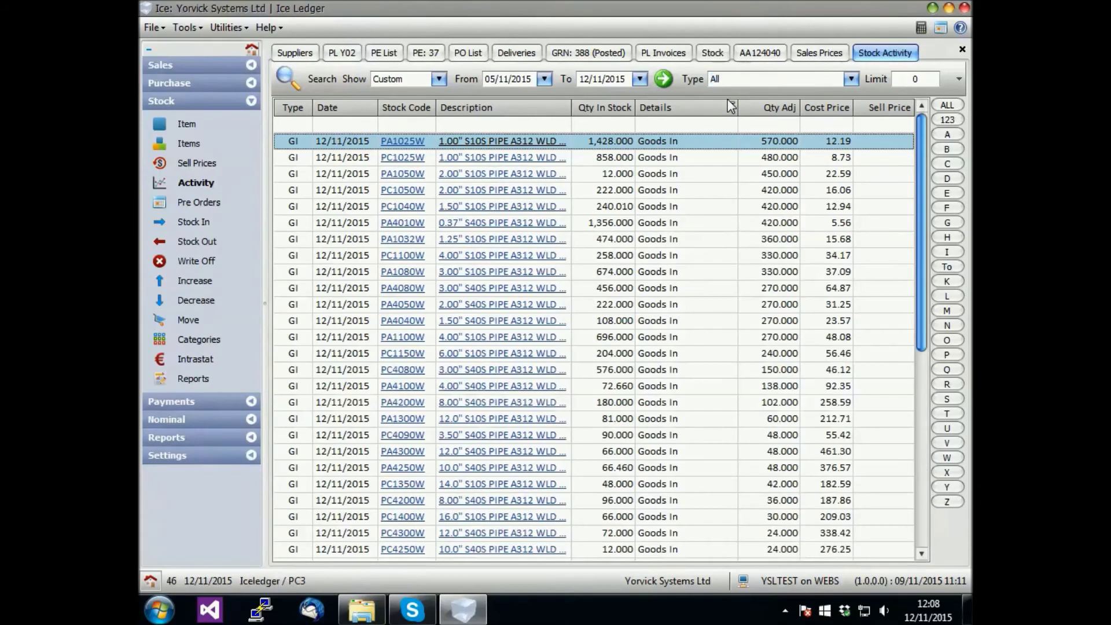
# Filter the stock activity list to stock codes starting with pa4.
pyautogui.click(401, 127)
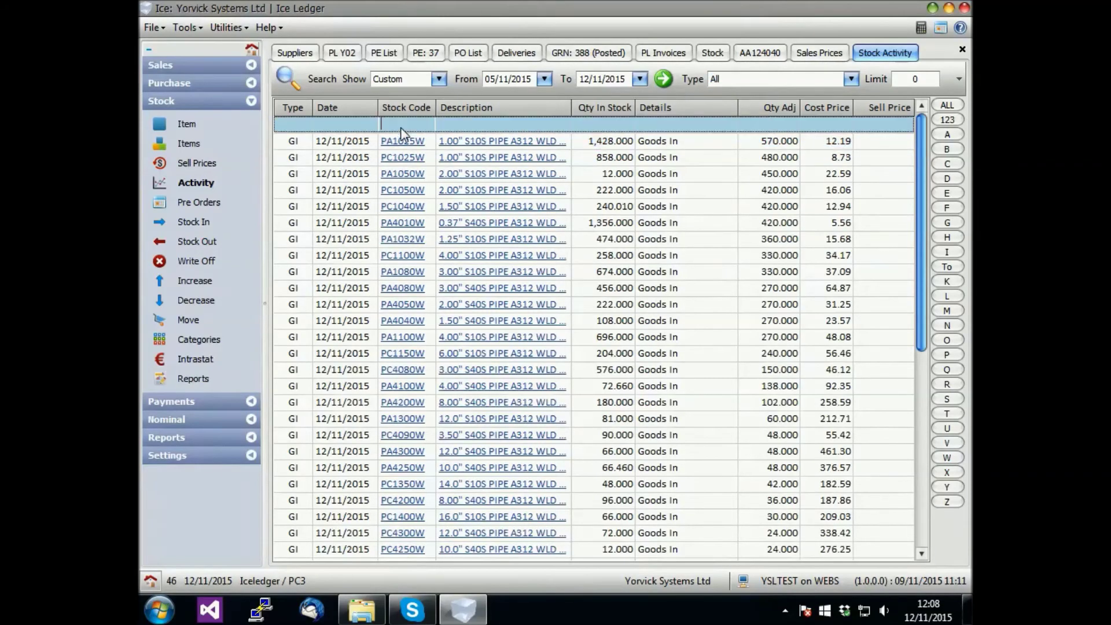
pyautogui.write('pa4')
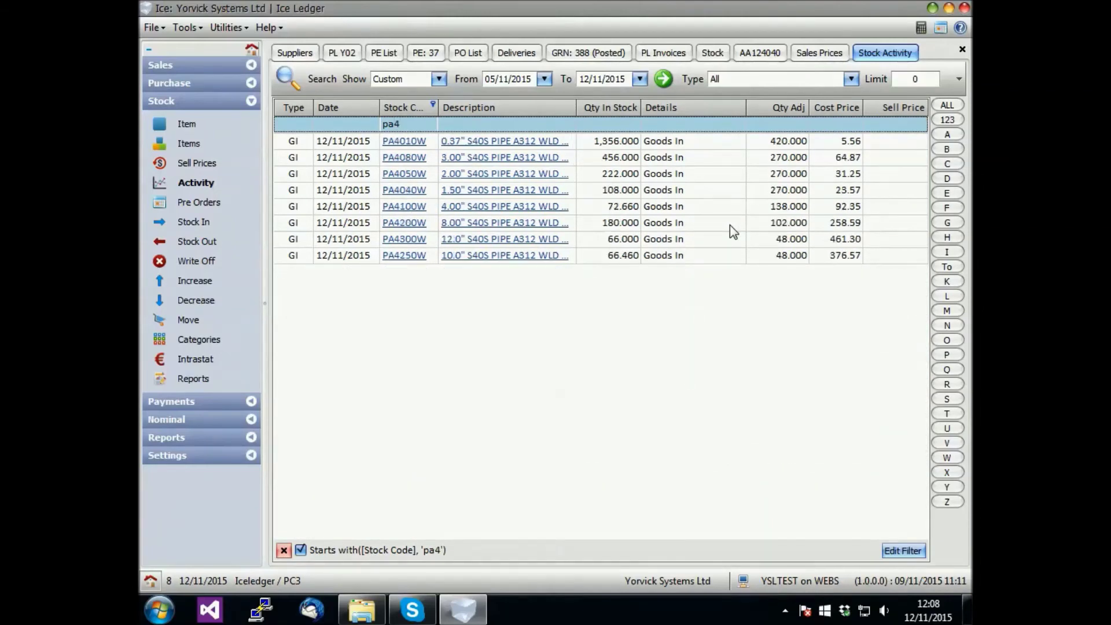
# View the stock pre orders list and the Intrastat EC Sales screen.
pyautogui.click(211, 204)
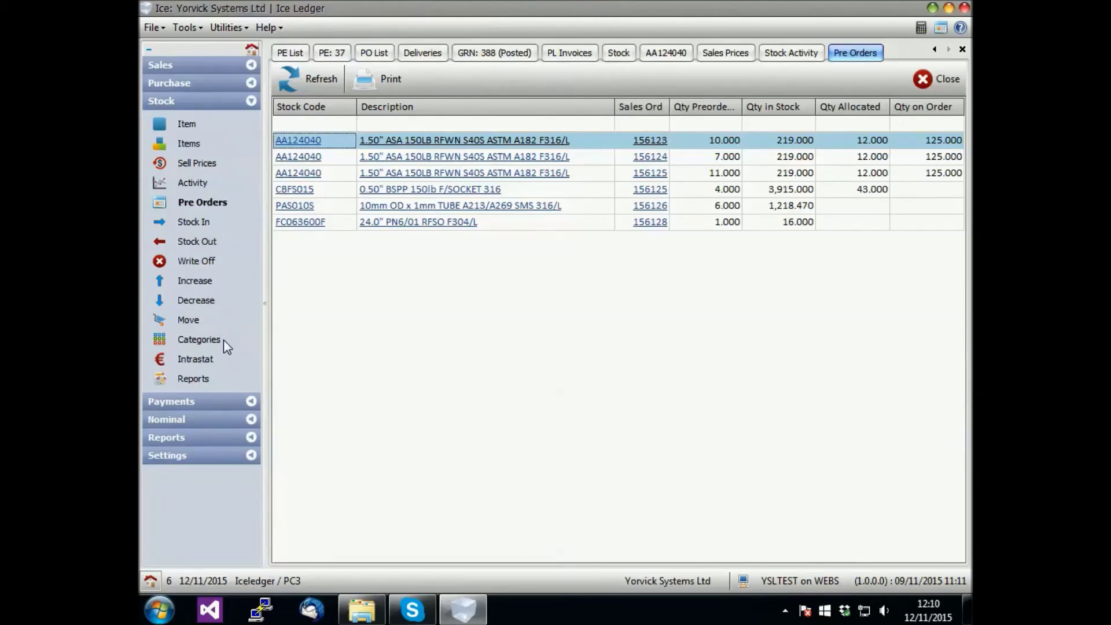
pyautogui.click(200, 360)
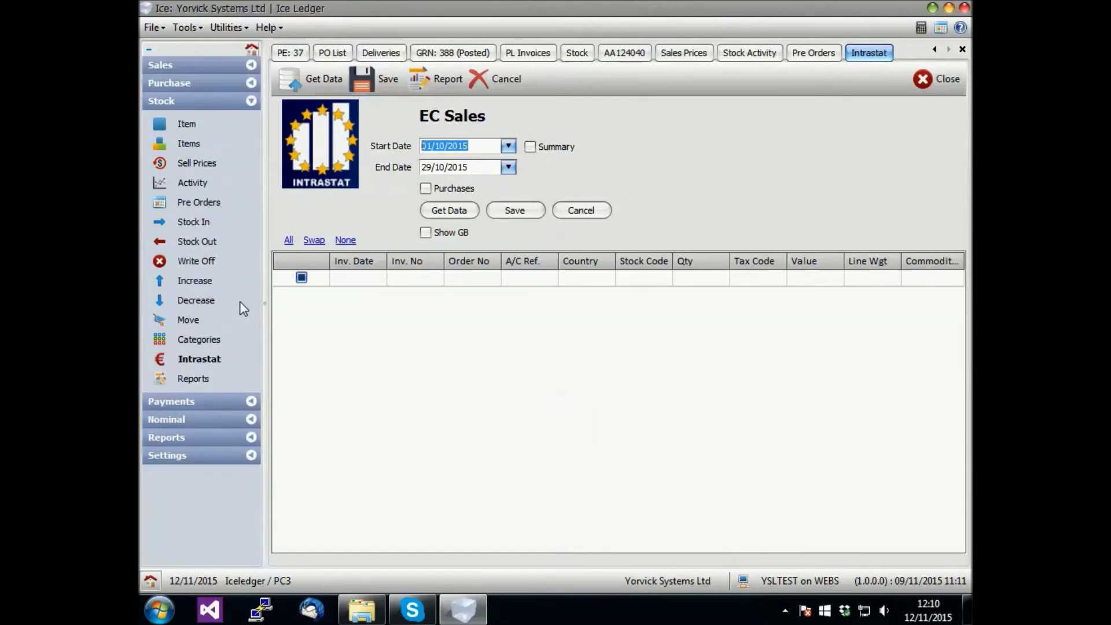
# Start a customer receipt in the Payments module for the Challanger Ltd account.
pyautogui.click(174, 401)
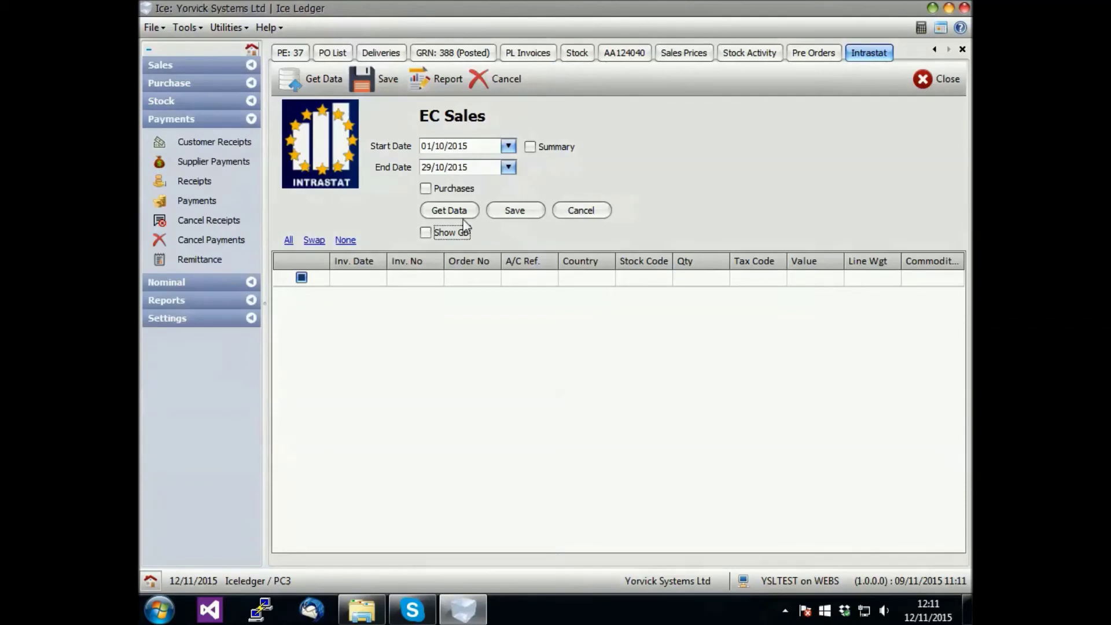
pyautogui.click(239, 149)
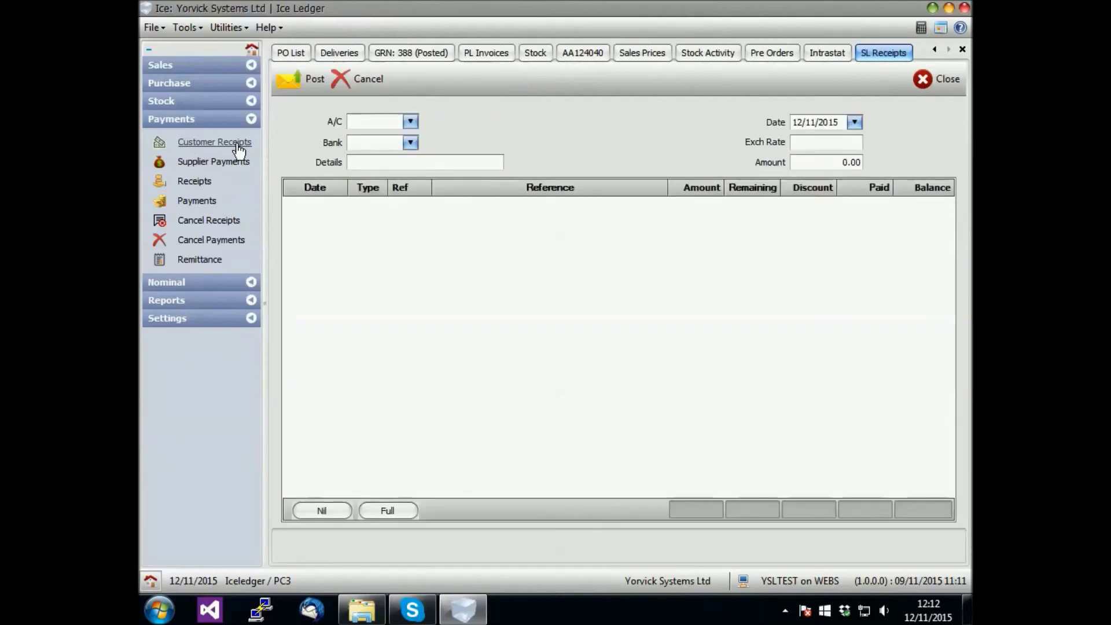
pyautogui.click(410, 122)
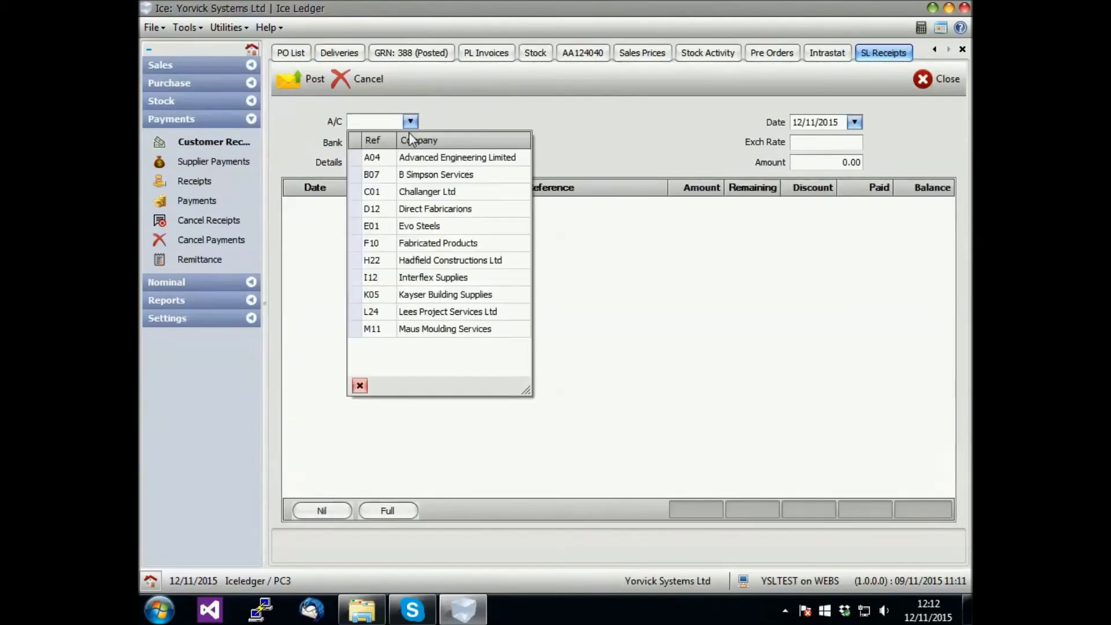
pyautogui.click(422, 192)
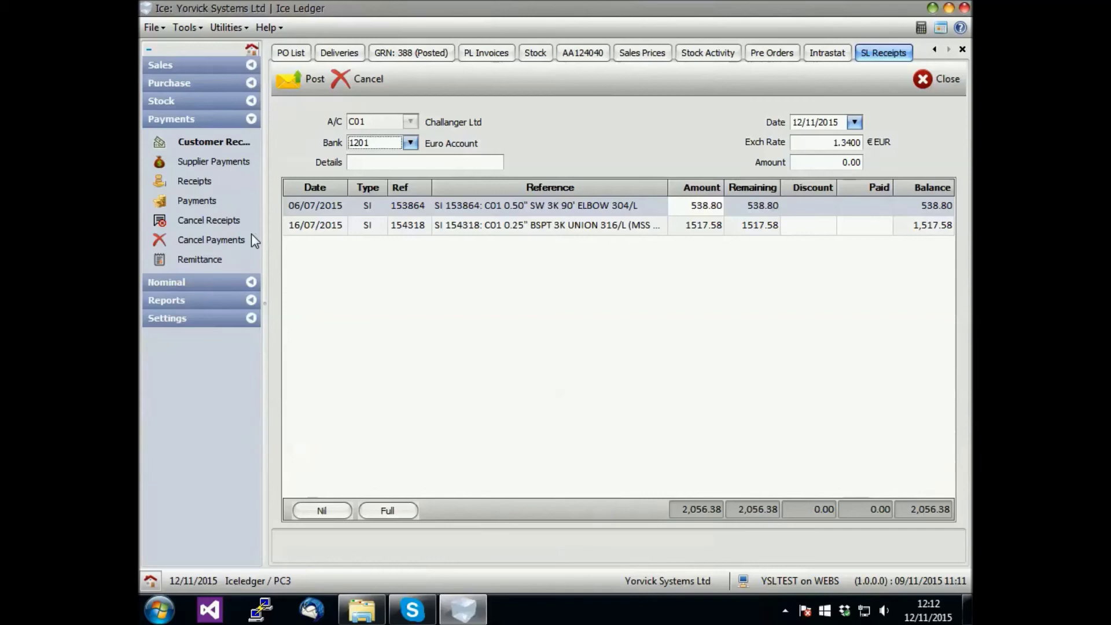
# View the nominal accounts and the audit trail, setting the audit trail period to All and removing its nominal code filter.
pyautogui.click(168, 282)
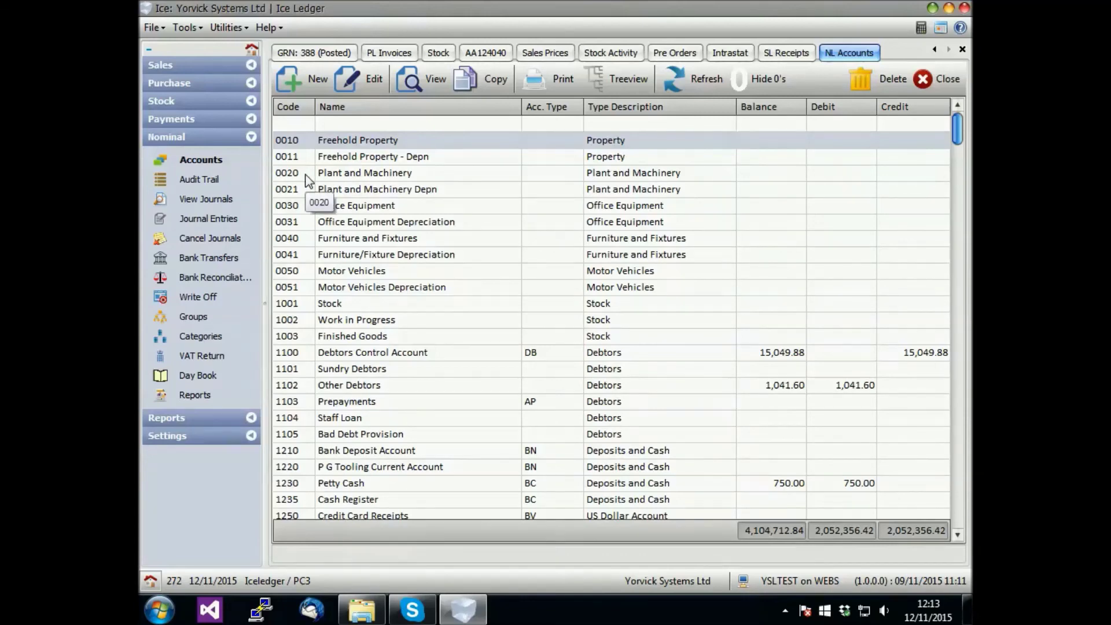
pyautogui.click(199, 181)
pyautogui.click(376, 76)
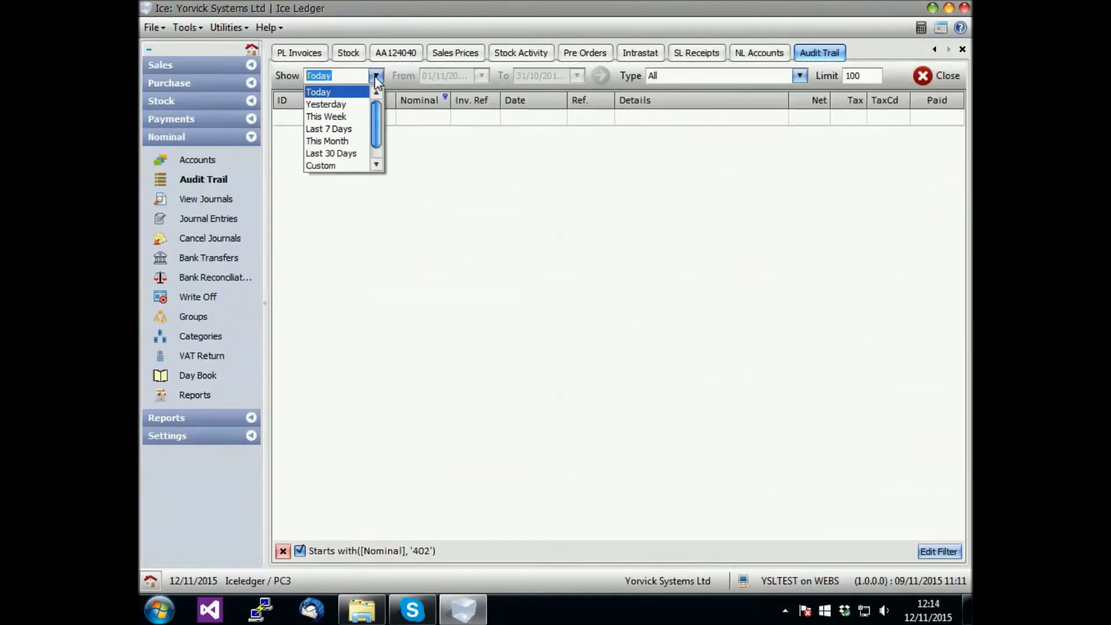
pyautogui.scroll(-1, 341, 139)
pyautogui.click(335, 165)
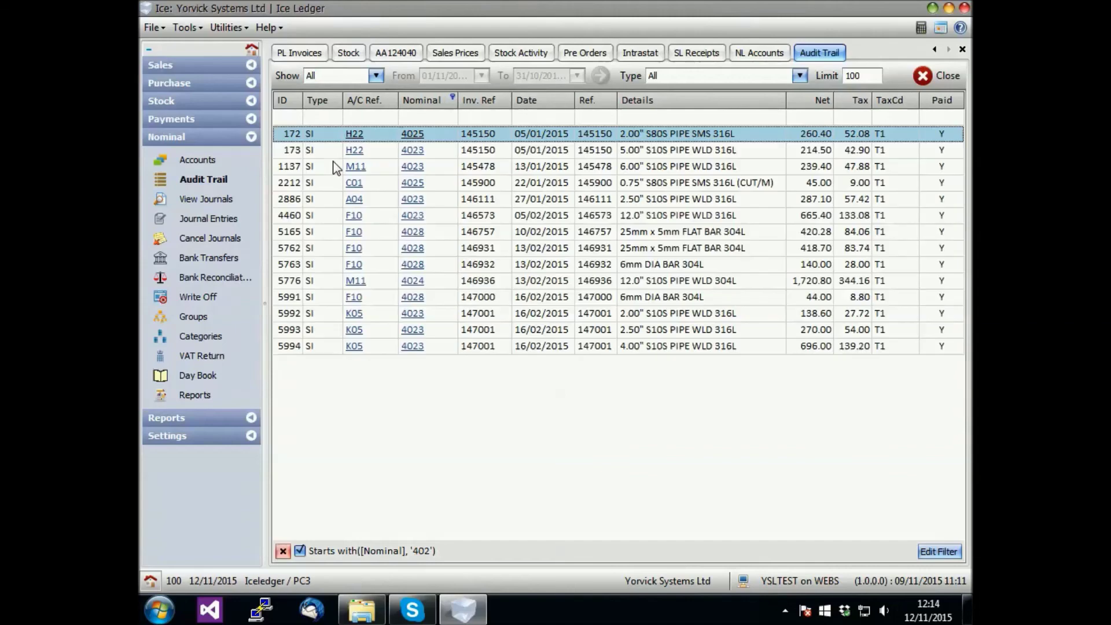
pyautogui.click(284, 552)
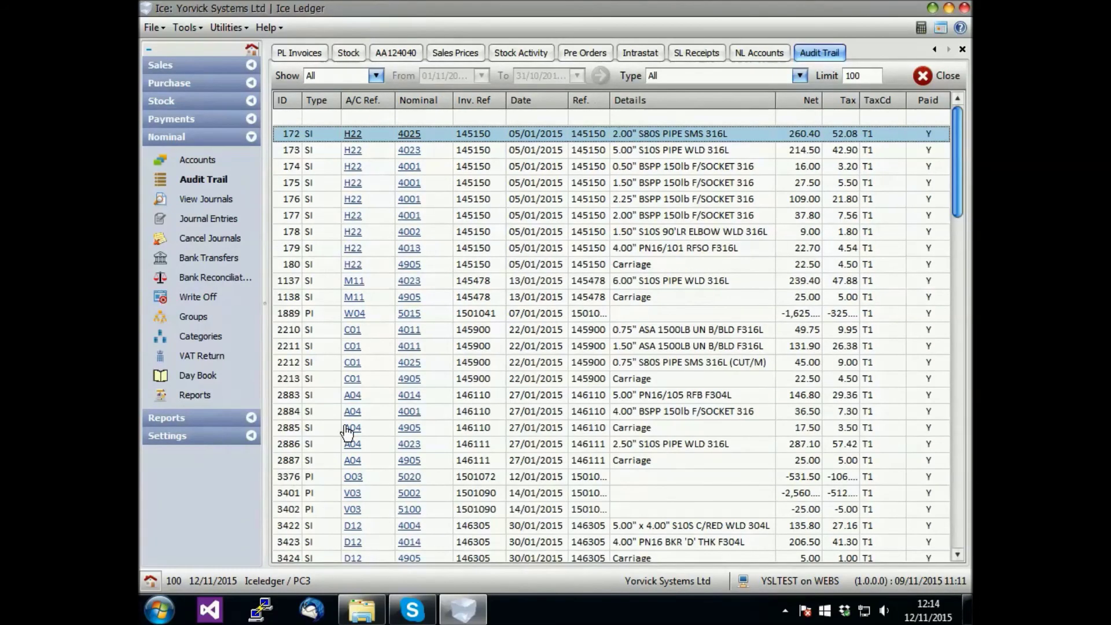
# View the nominal journal entry form and the list of existing journals.
pyautogui.click(224, 220)
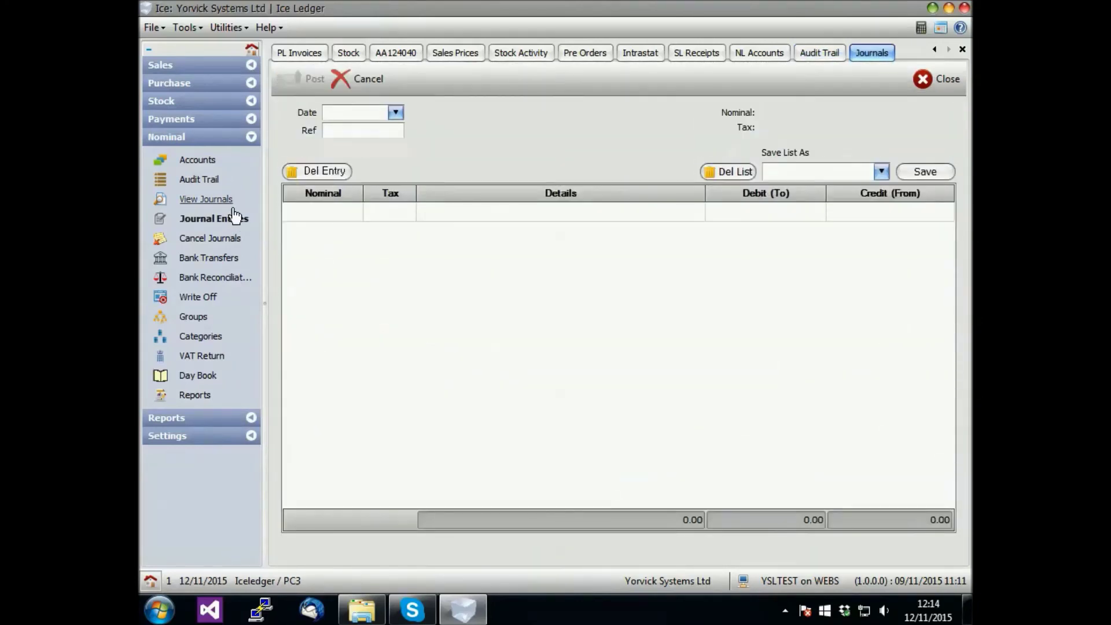
pyautogui.click(223, 202)
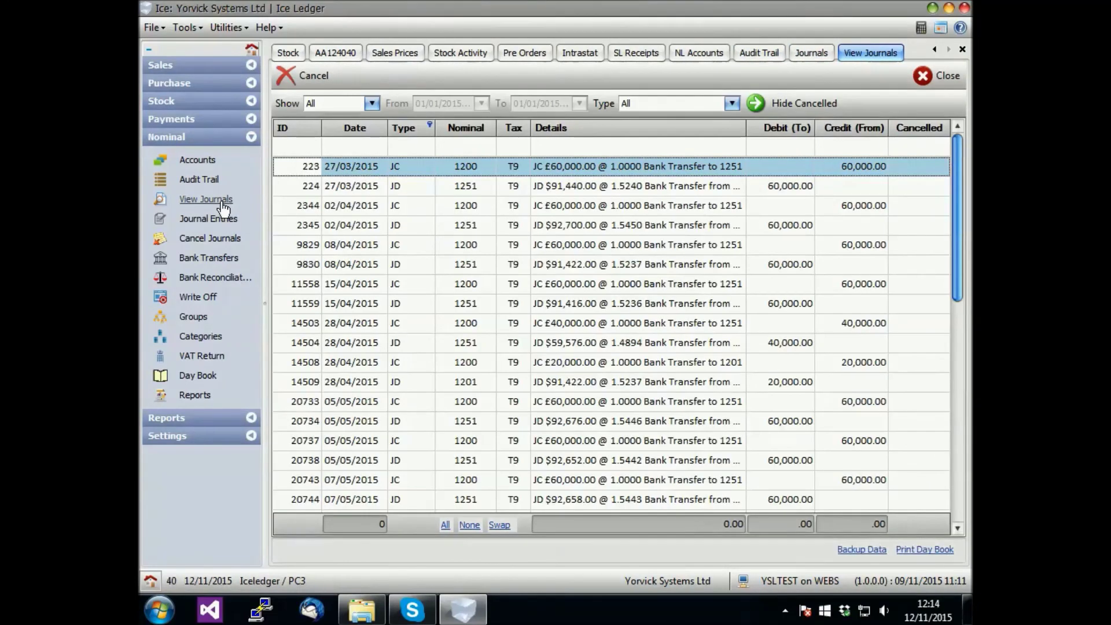
# Start a bank transfer from 1200 Bank Current Account to 1251 US Dollar Account.
pyautogui.click(232, 266)
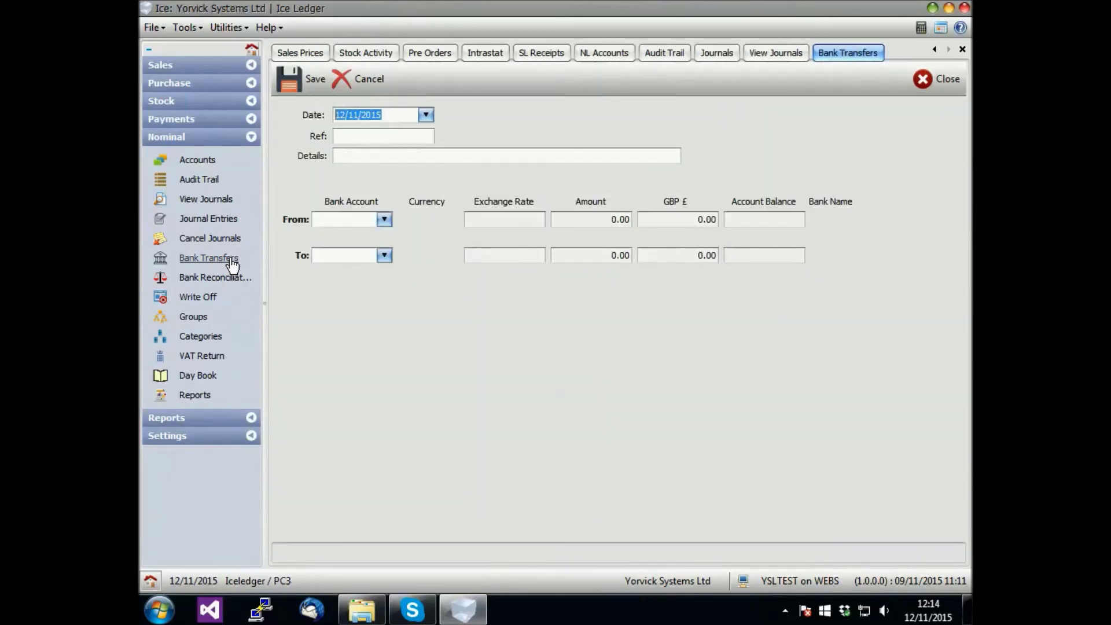
pyautogui.click(384, 220)
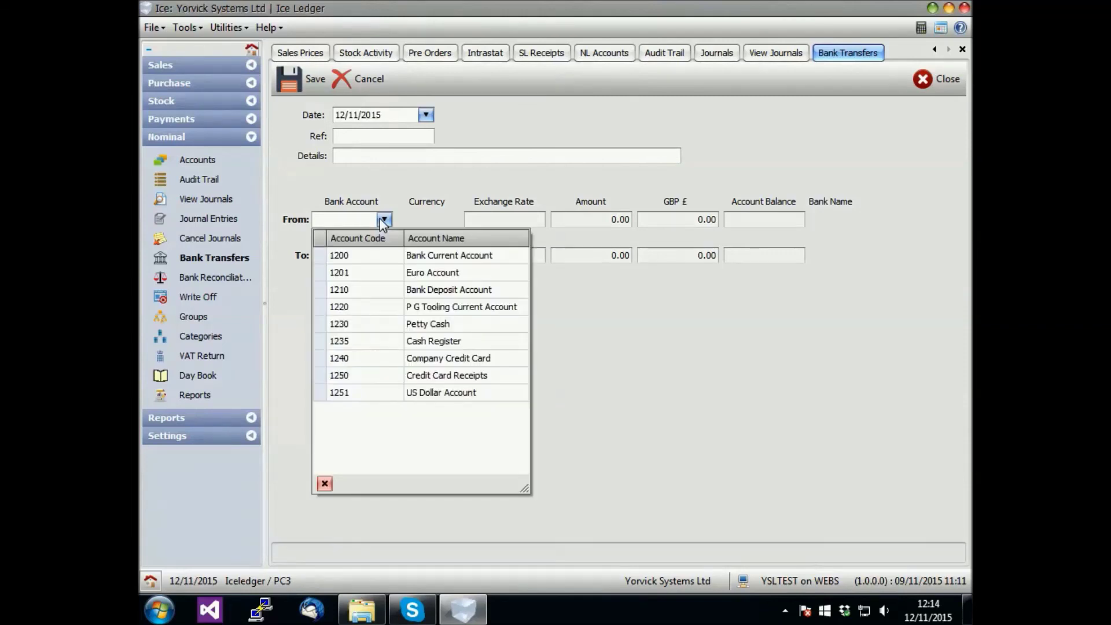
pyautogui.click(369, 264)
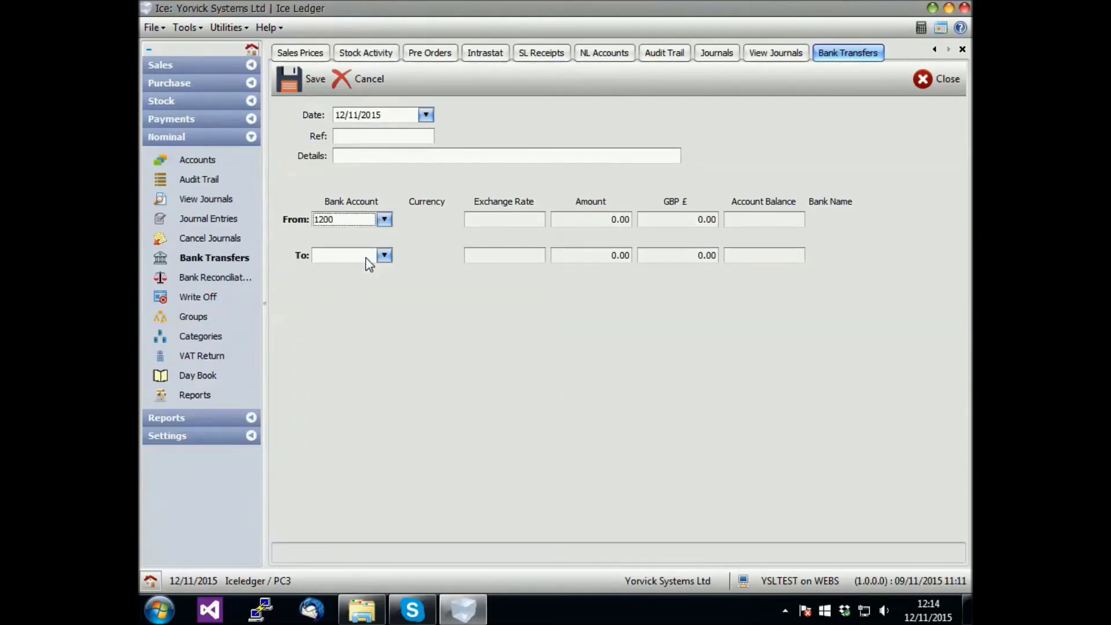
pyautogui.click(385, 255)
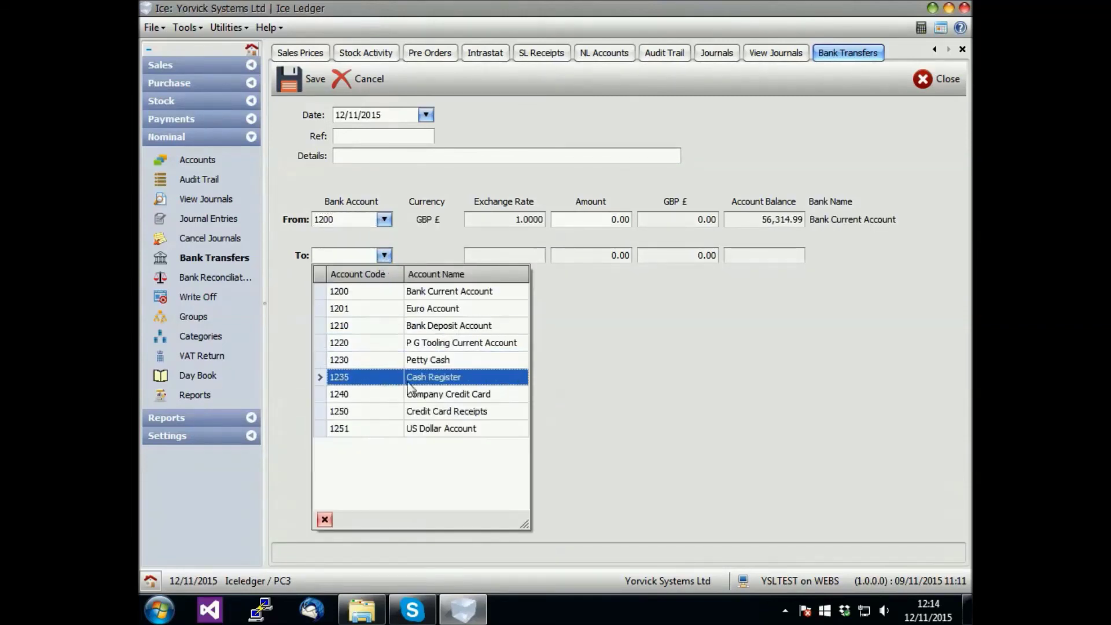
pyautogui.click(429, 429)
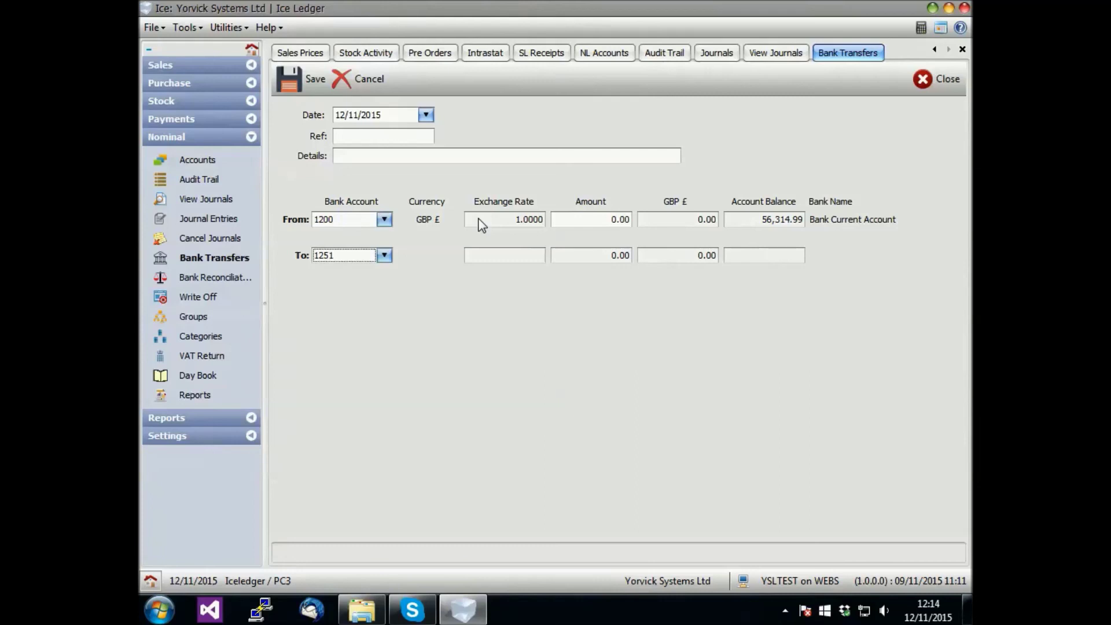
# Enter the transfer's reference as Test, its details as Testing, and the source amount as 10000.
pyautogui.click(390, 138)
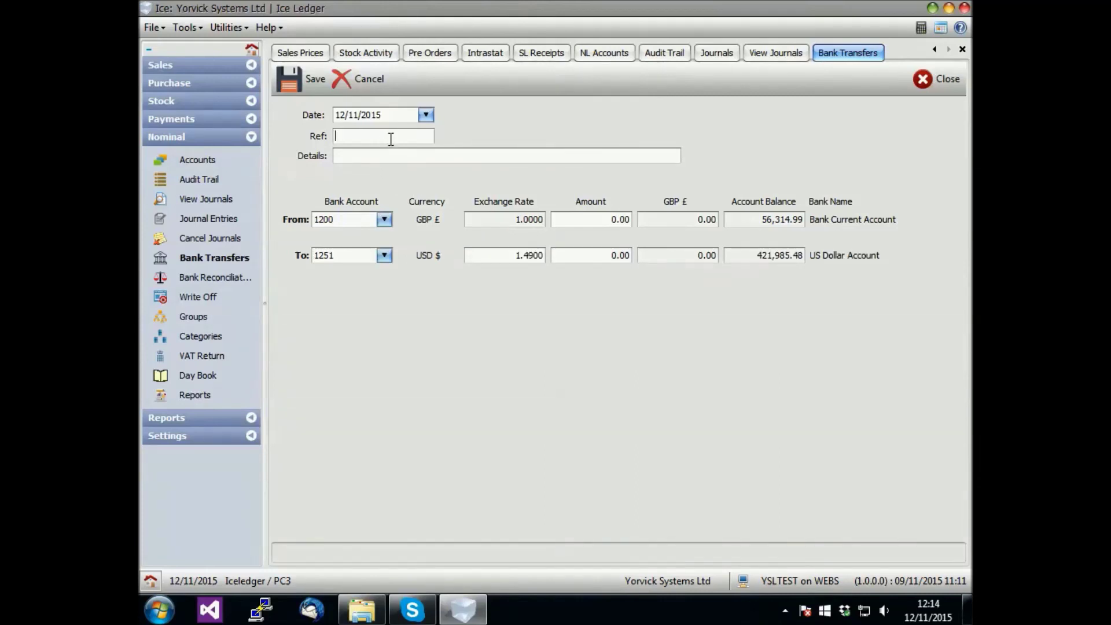
pyautogui.write('Test')
pyautogui.click(370, 155)
pyautogui.write('Testing')
pyautogui.click(590, 220)
pyautogui.write('10000')
pyautogui.press('Tab')
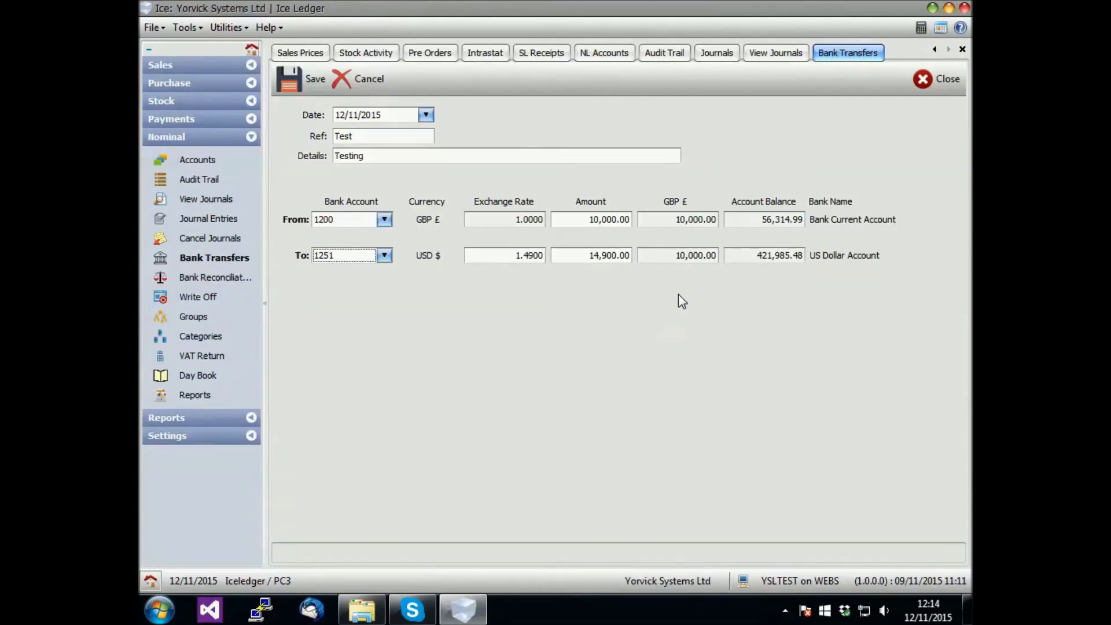
pyautogui.press('Tab')
# View the nominal ledger's Bank Reconciliation, VAT Return and Day Book screens.
pyautogui.click(234, 281)
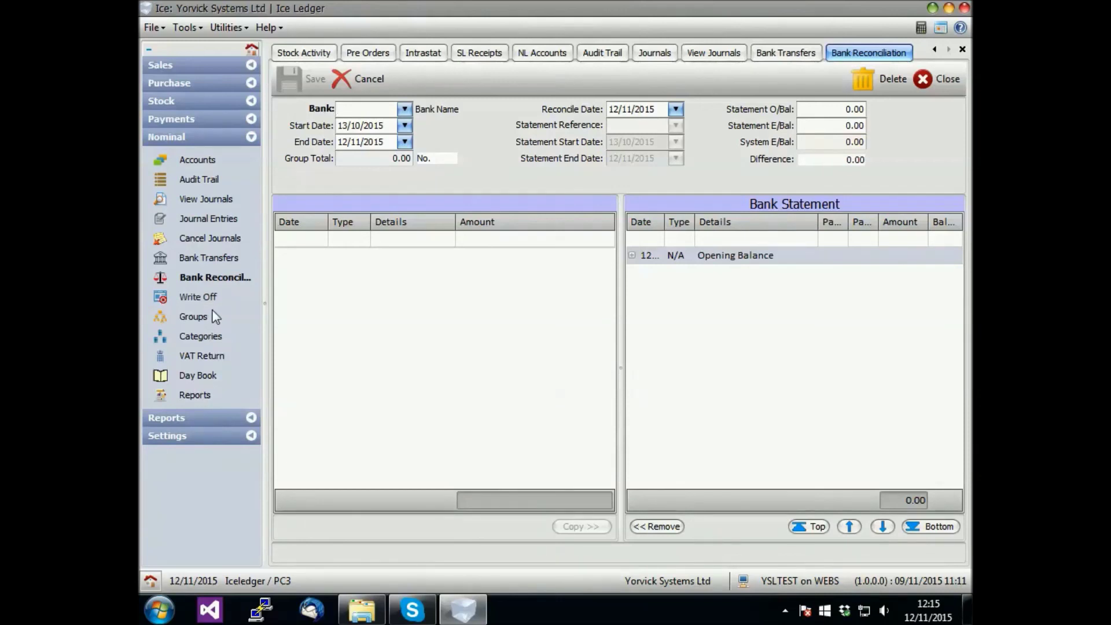
pyautogui.click(209, 358)
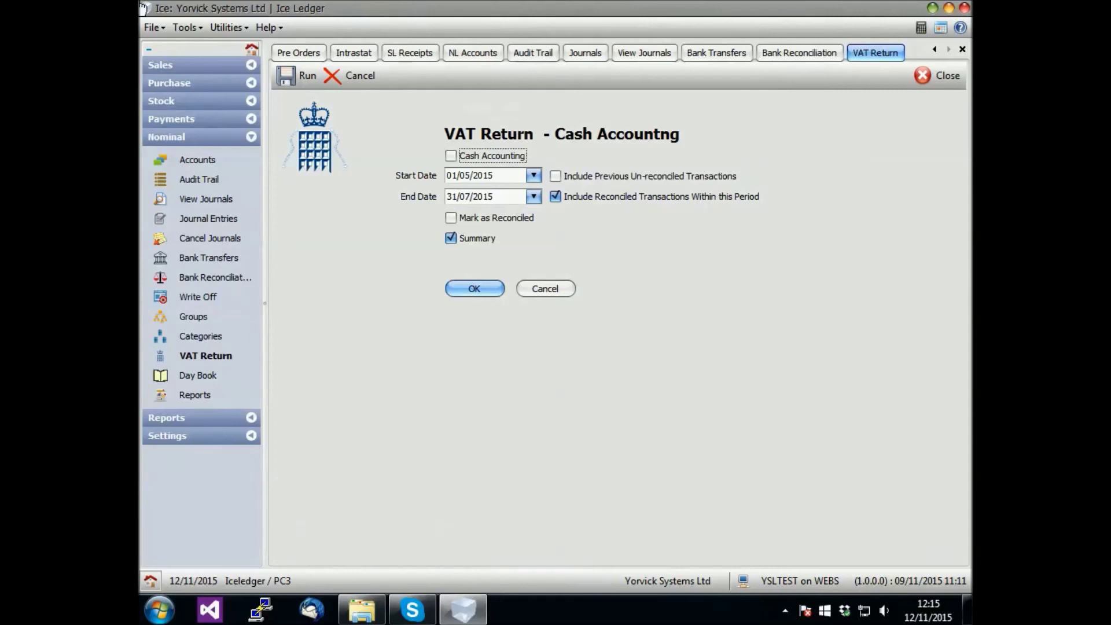
pyautogui.click(200, 376)
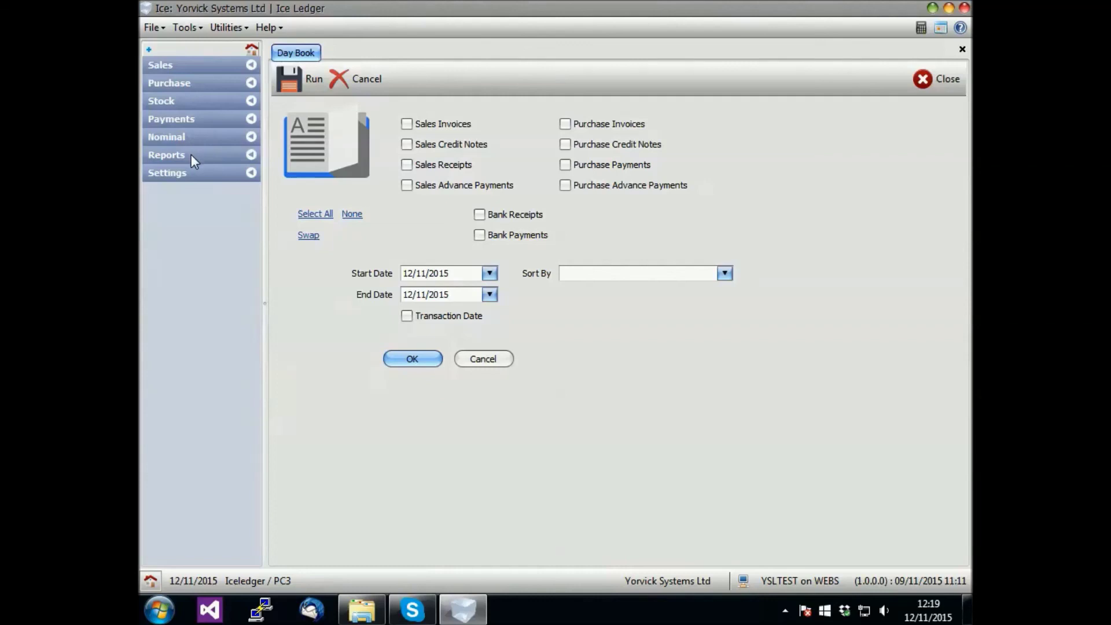
# Open the Invoice.si email template for editing and preview the resulting email.
pyautogui.click(191, 154)
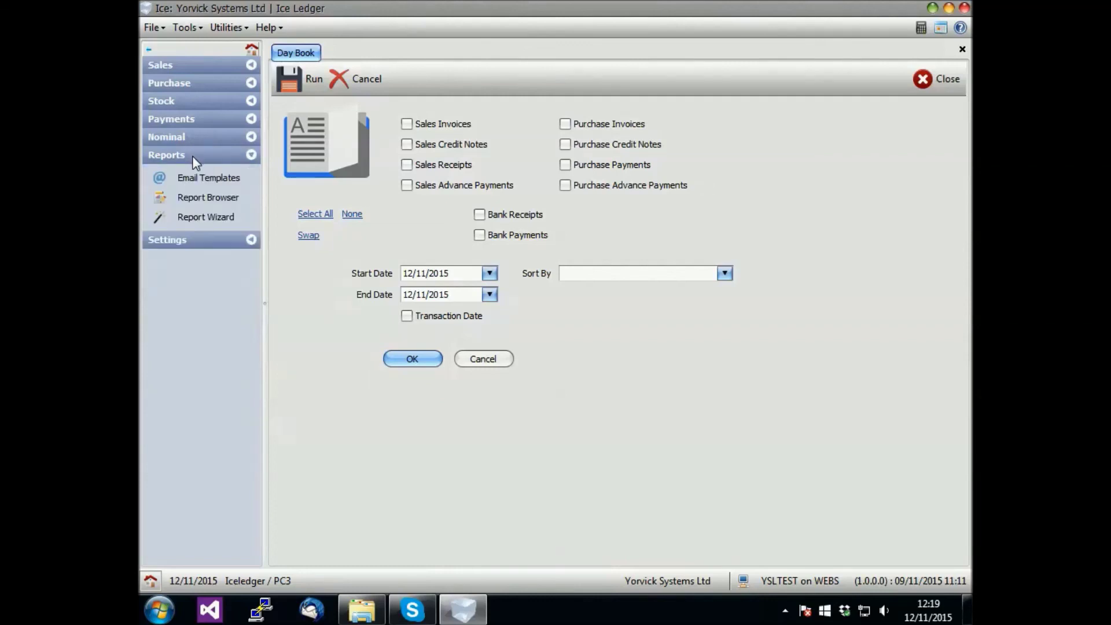
pyautogui.click(201, 179)
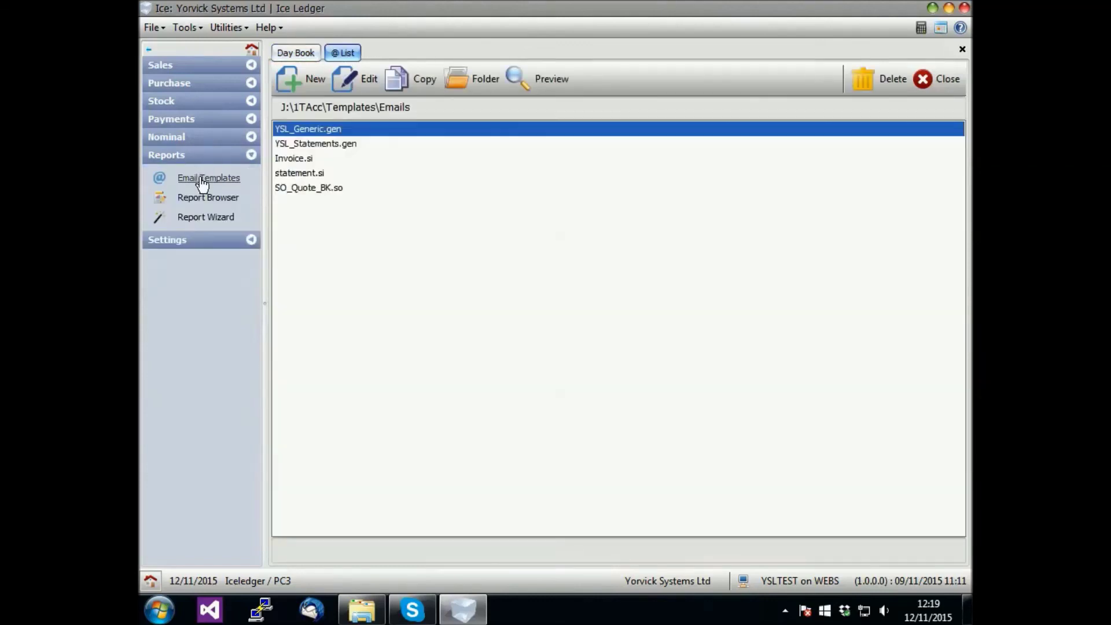
pyautogui.click(296, 158)
pyautogui.click(367, 79)
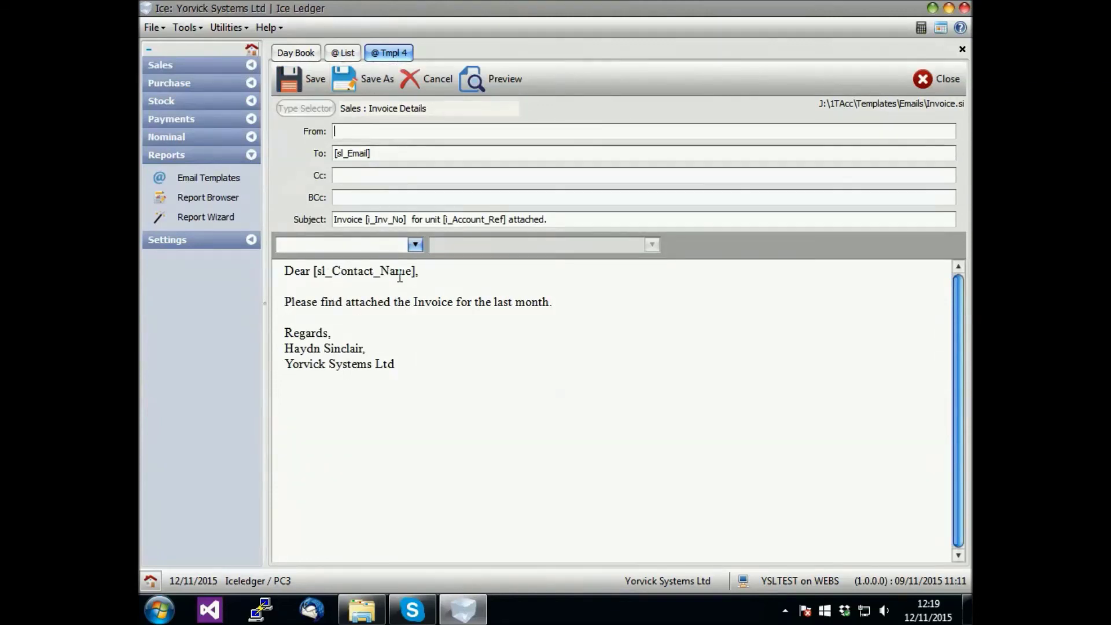
pyautogui.click(506, 82)
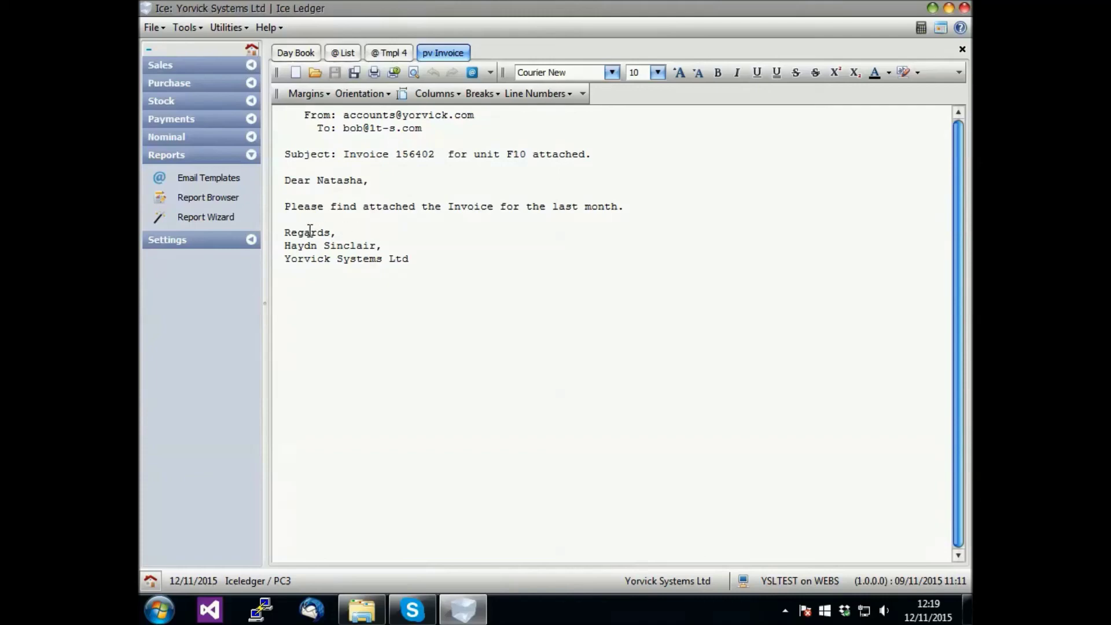
# Expand the Other, Nominal, Stock, Purchase and Sales categories in the report browser, and return to the home page.
pyautogui.click(224, 200)
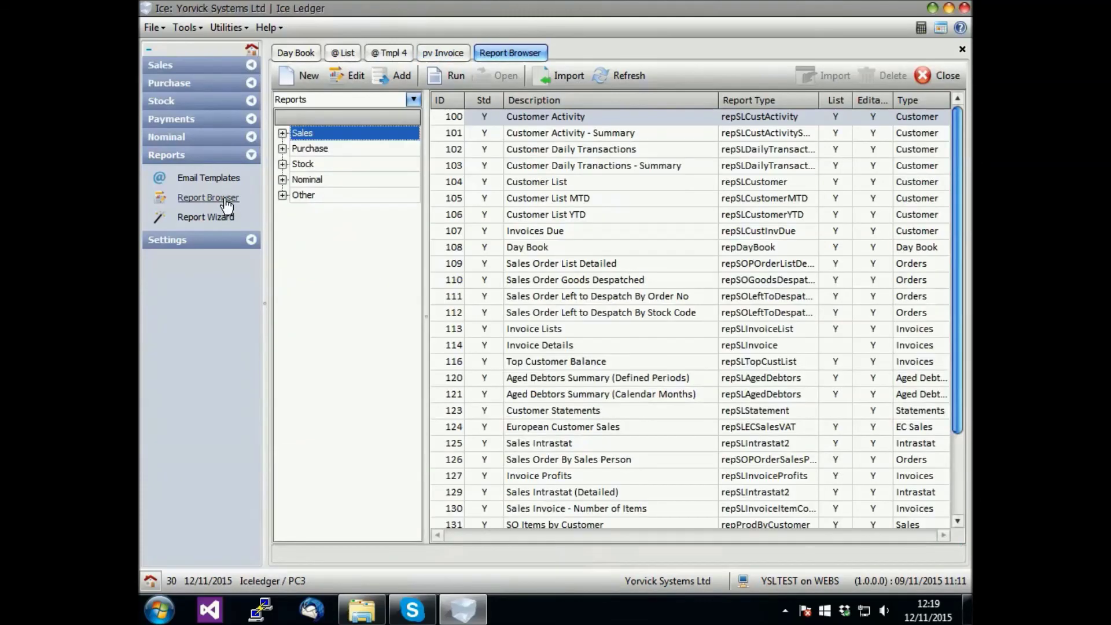
pyautogui.click(282, 195)
pyautogui.click(283, 179)
pyautogui.click(283, 164)
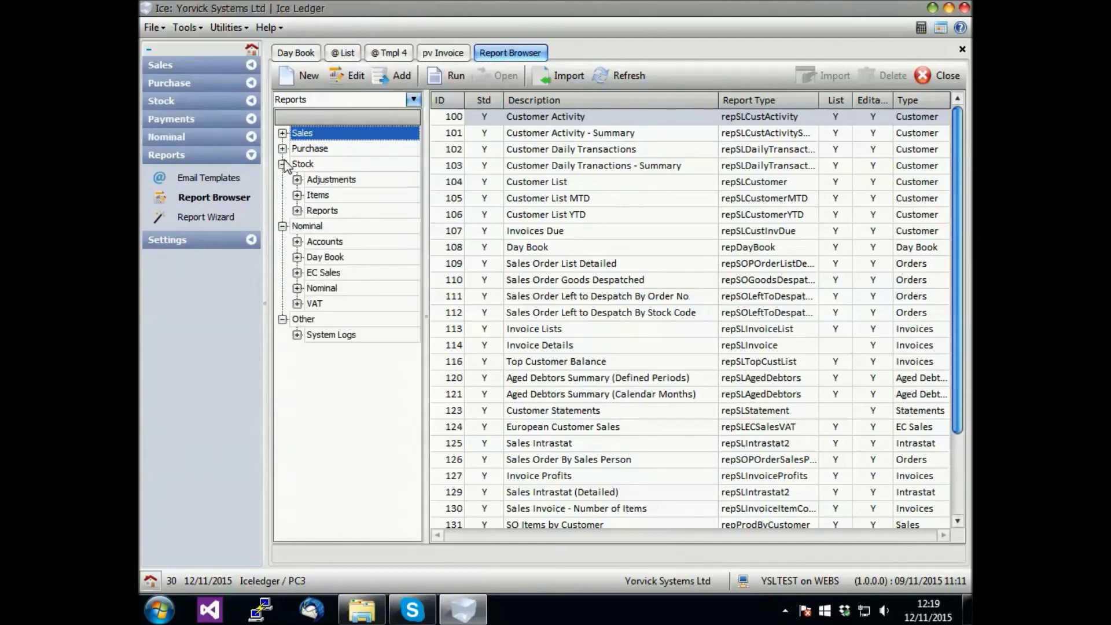
pyautogui.click(282, 148)
pyautogui.click(282, 133)
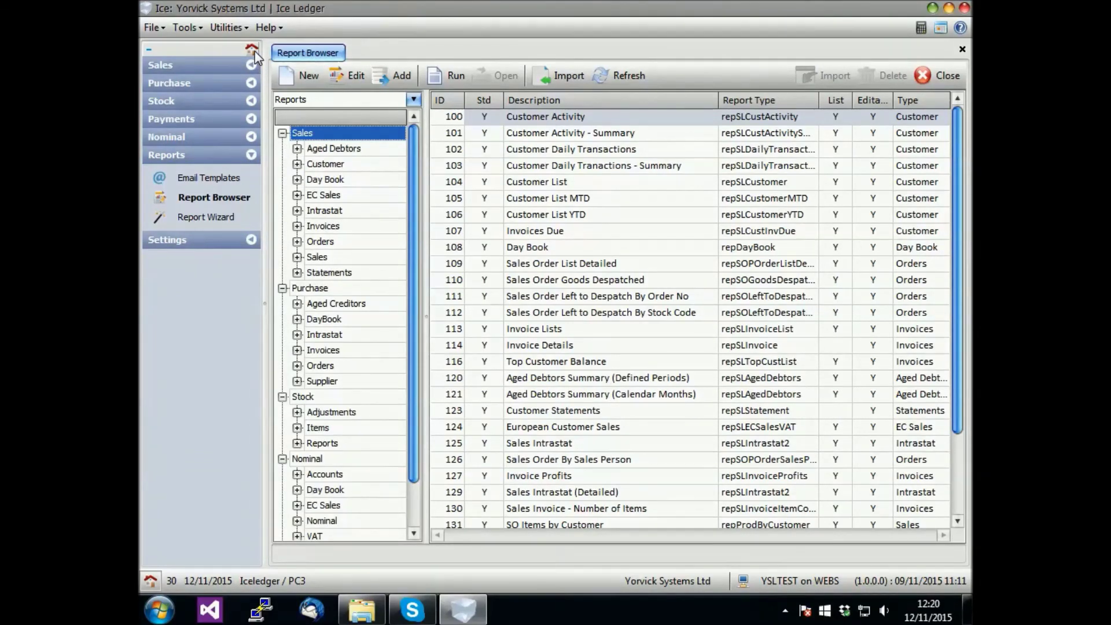
pyautogui.click(252, 49)
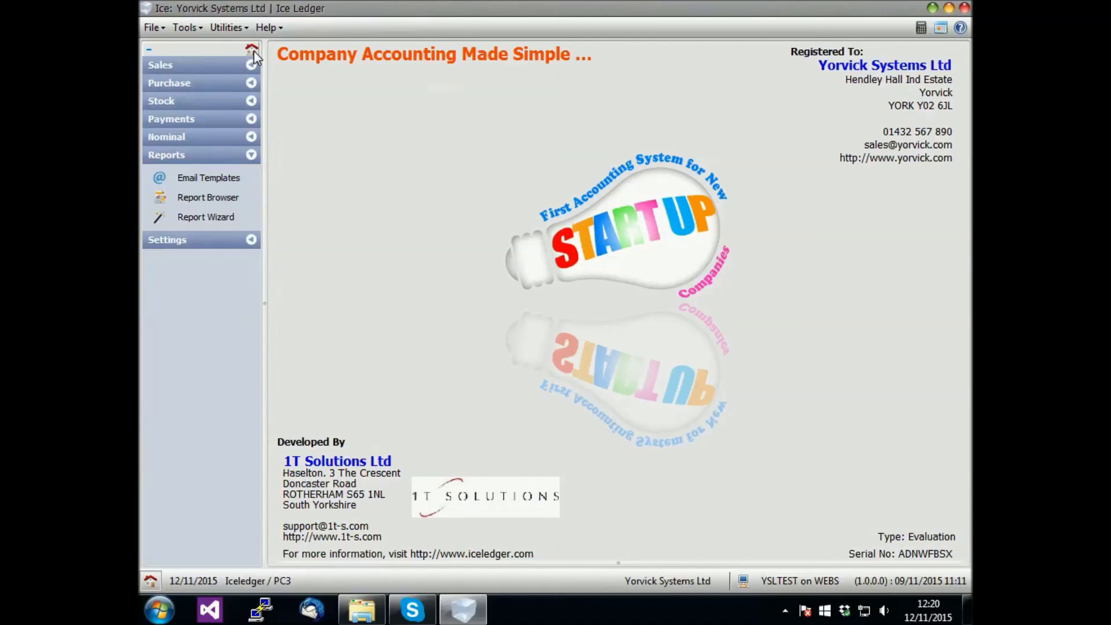